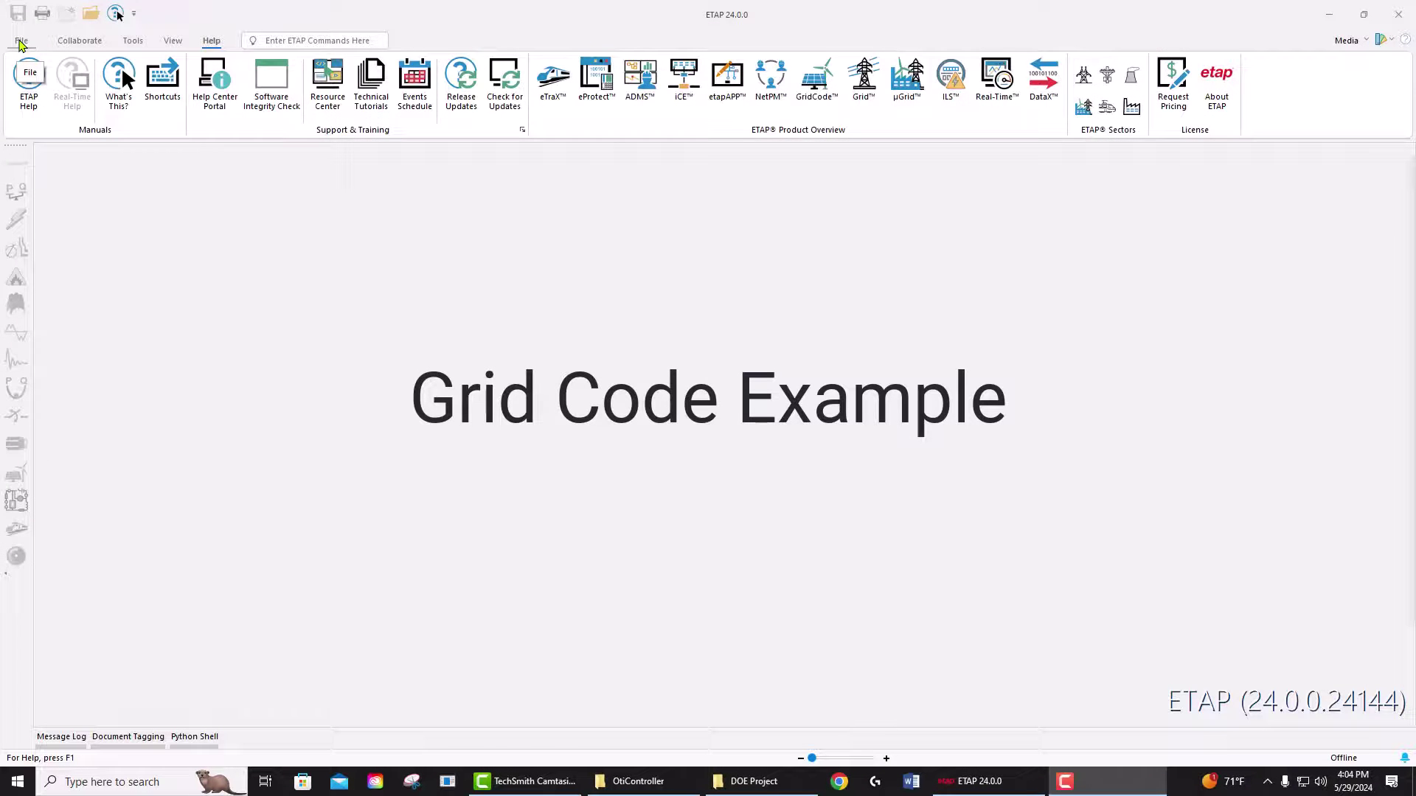
Launch the Renewable Grid Code example project from the LaunchPad with Project Editor access
left_click(20, 42)
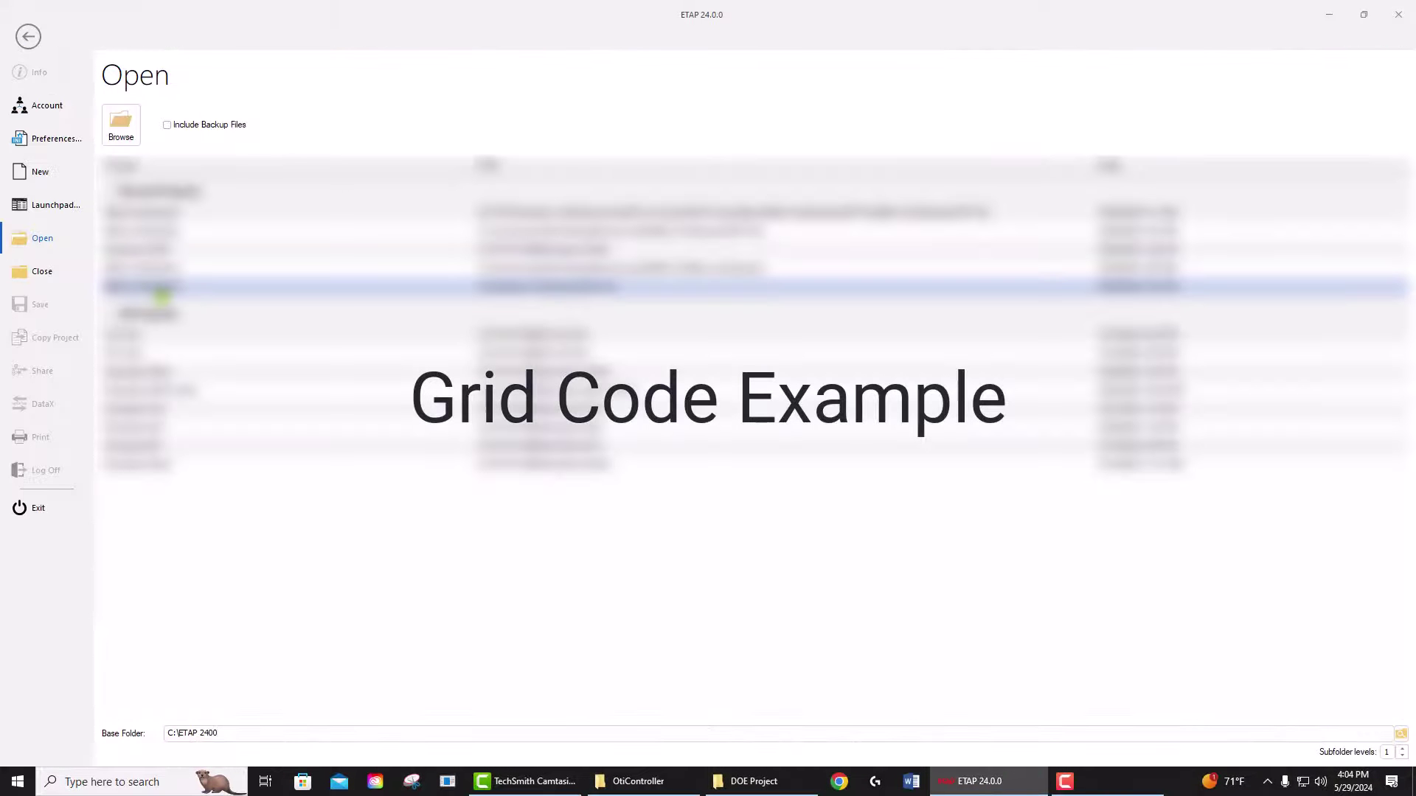
left_click(66, 208)
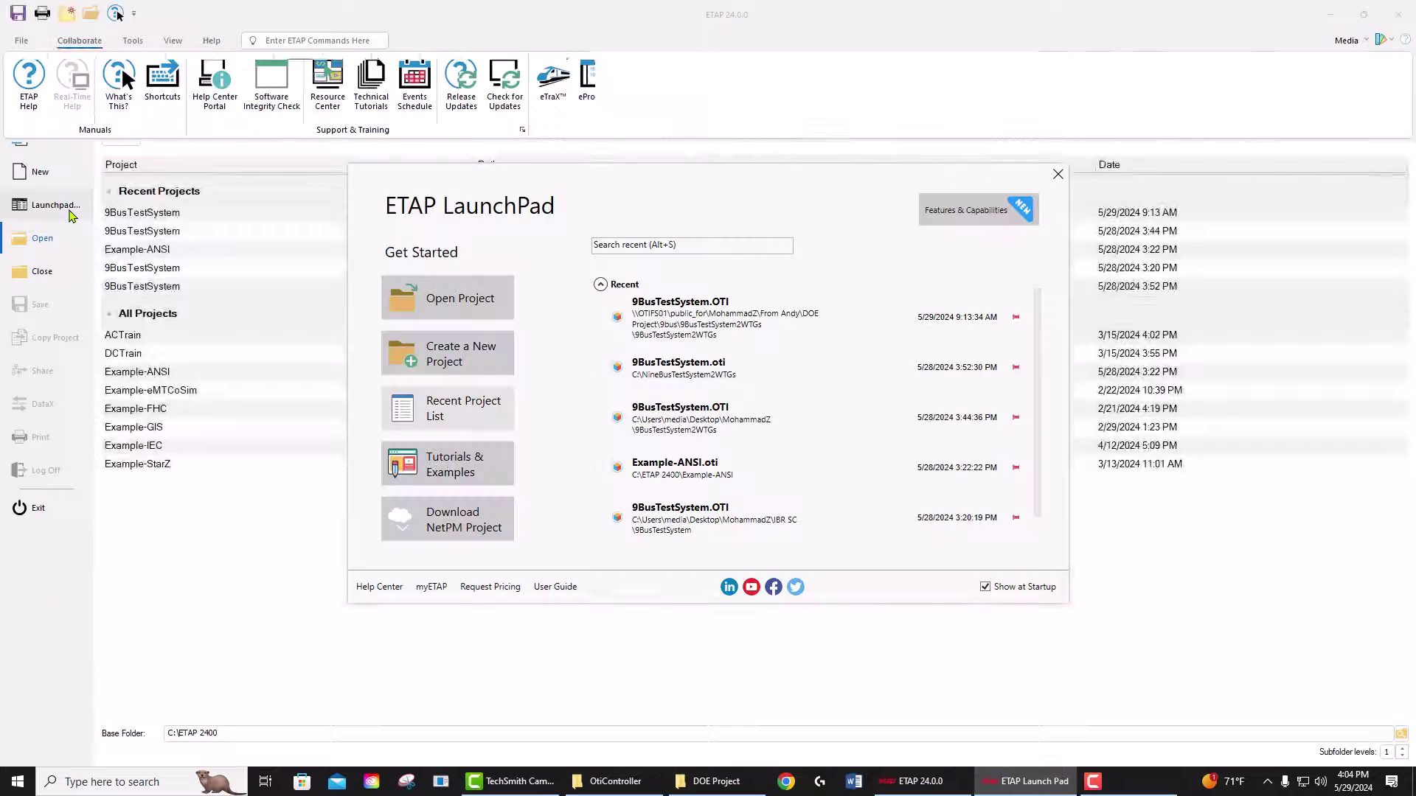
left_click(470, 470)
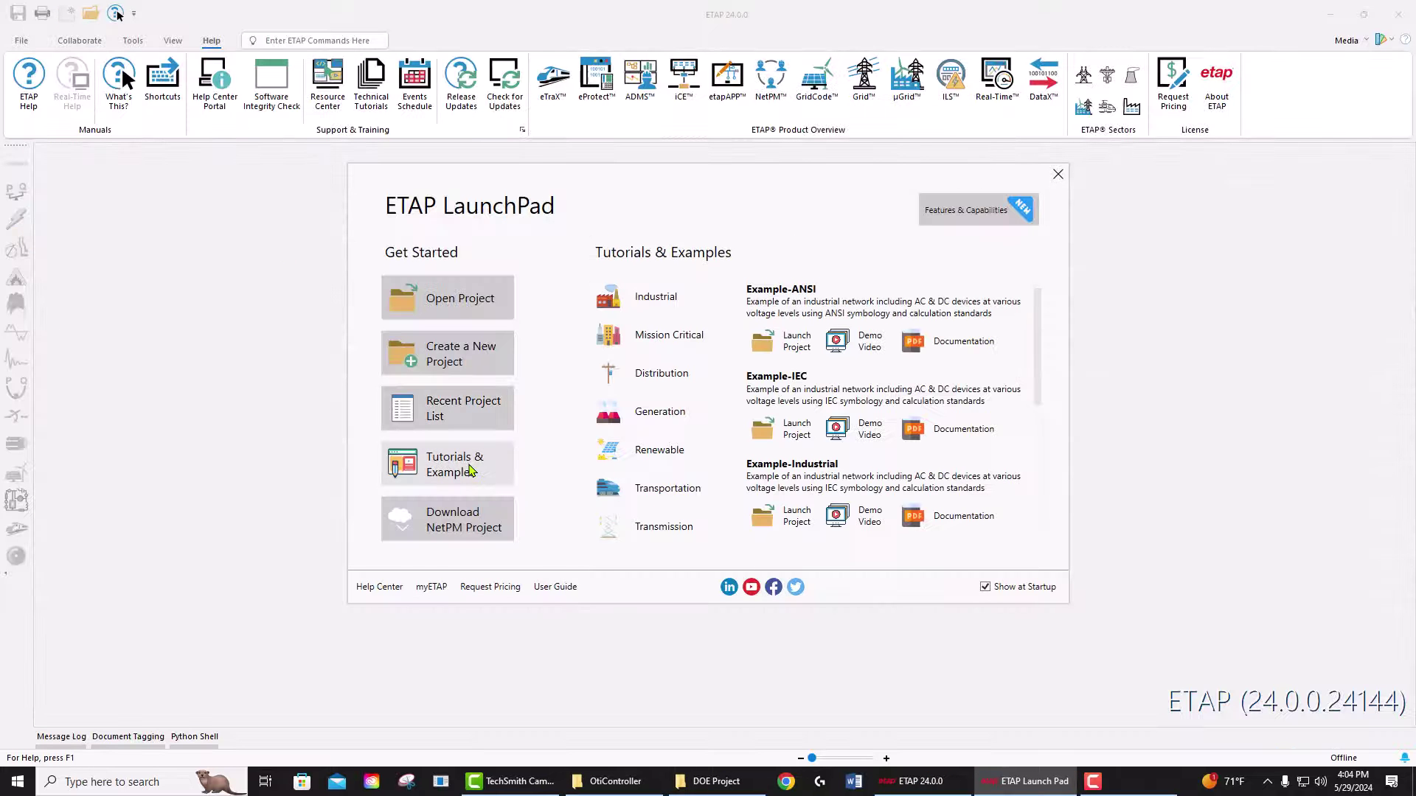
left_click(673, 466)
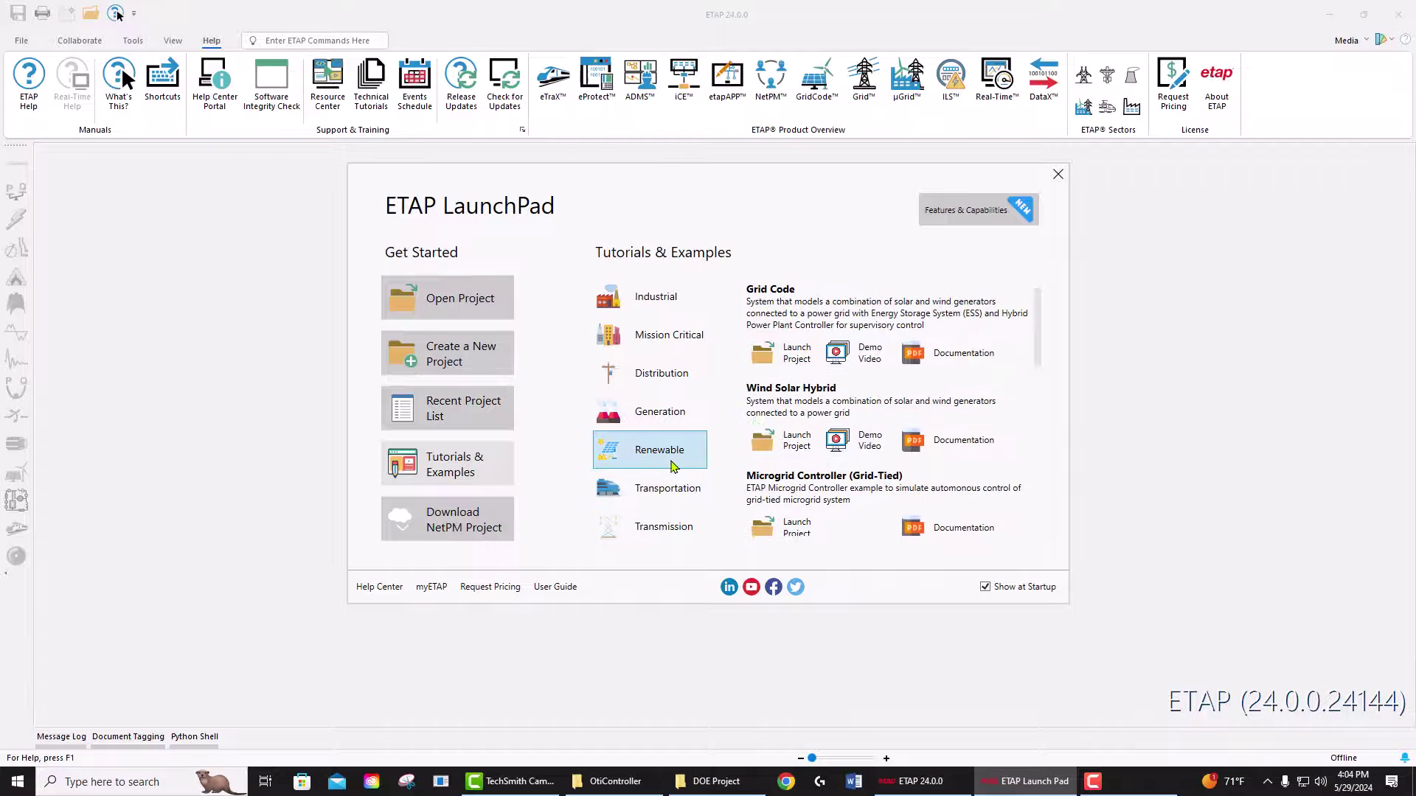
left_click(795, 350)
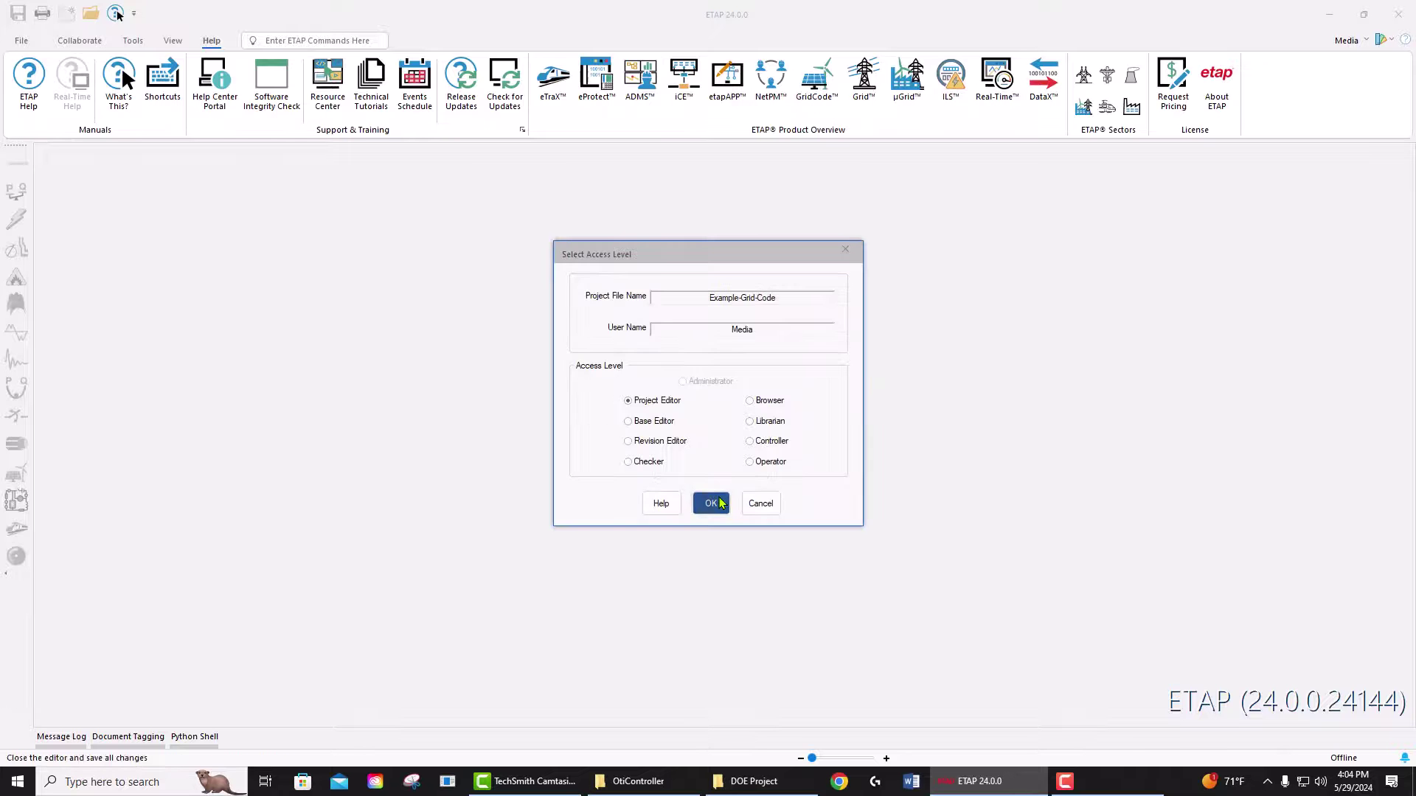
left_click(720, 502)
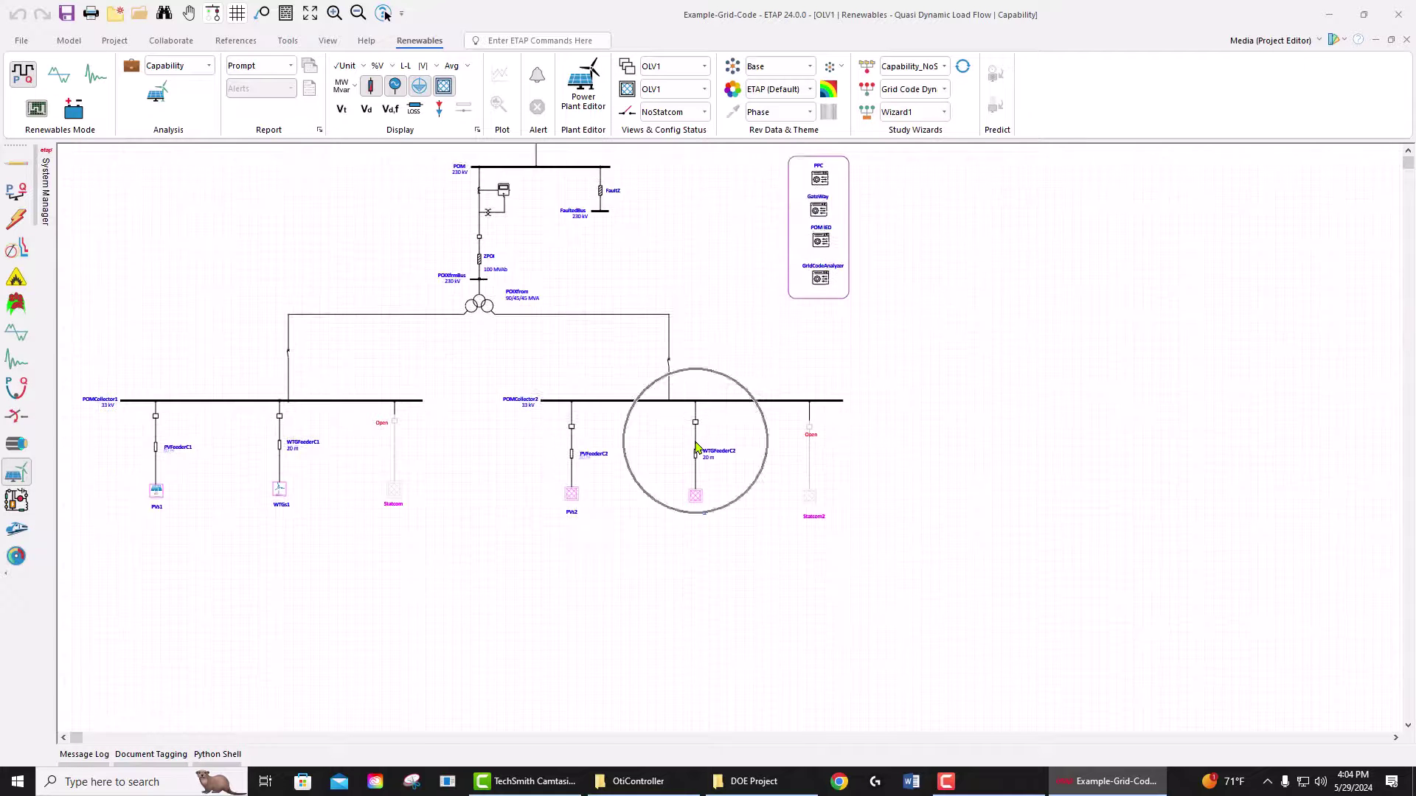
left_click(588, 111)
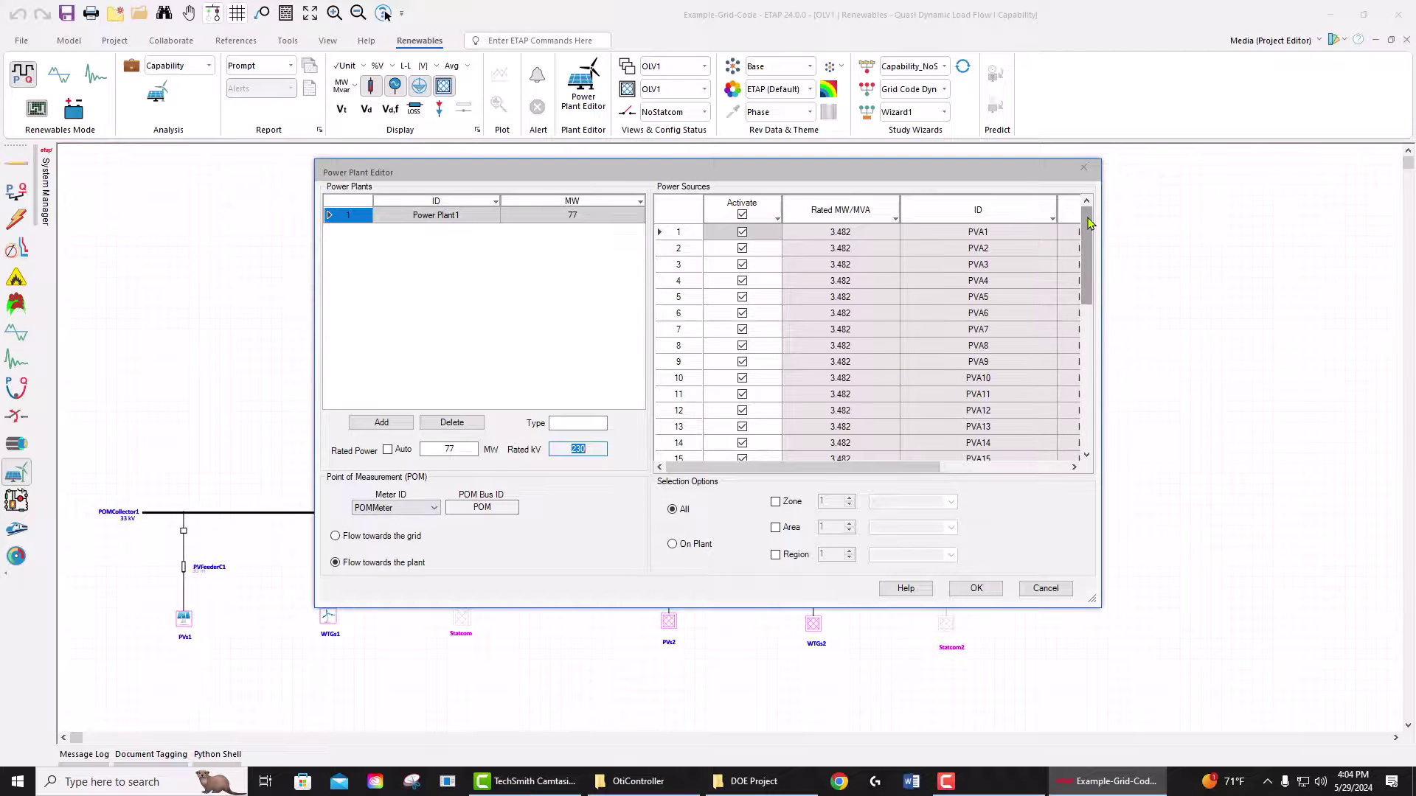
left_click_drag(1090, 224, 1088, 367)
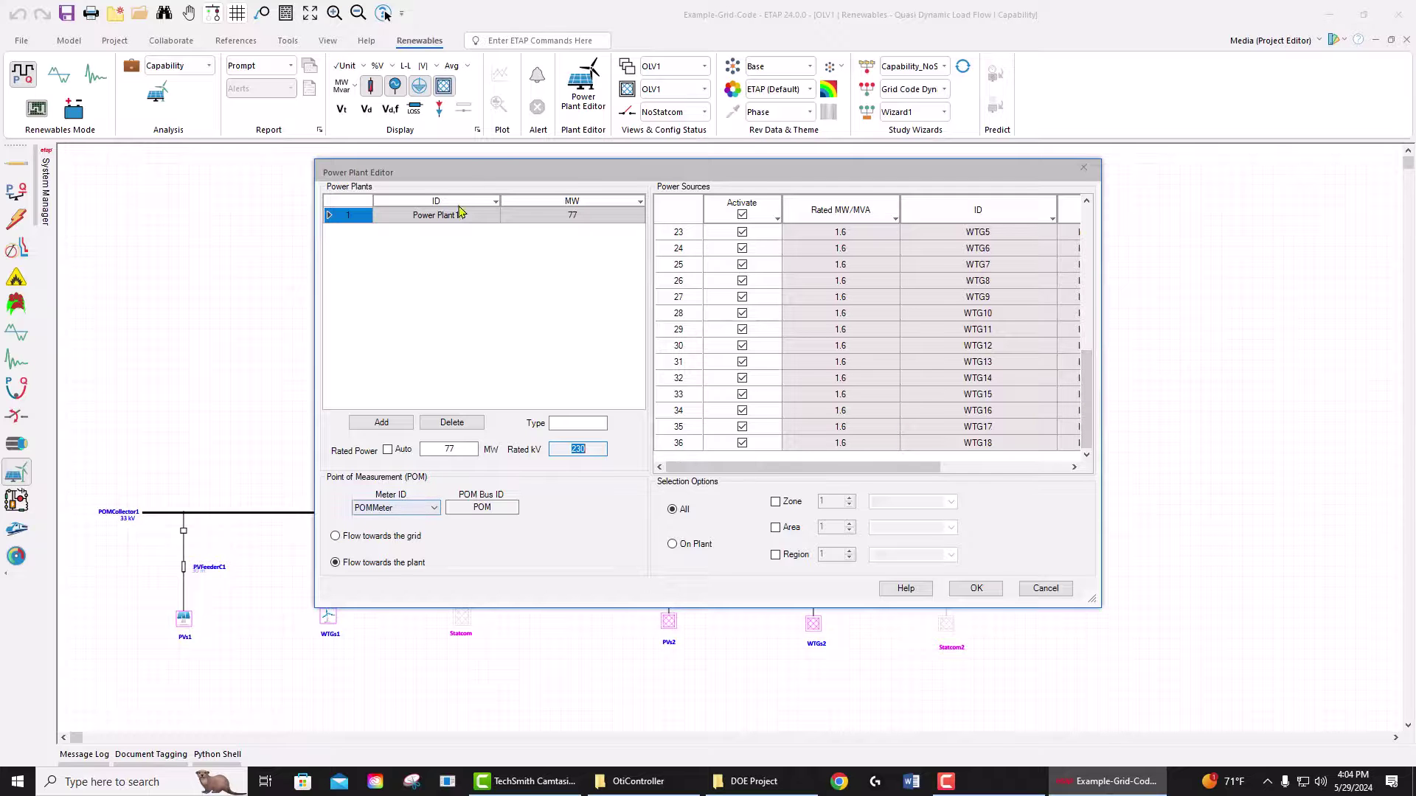
left_click_drag(472, 177, 894, 168)
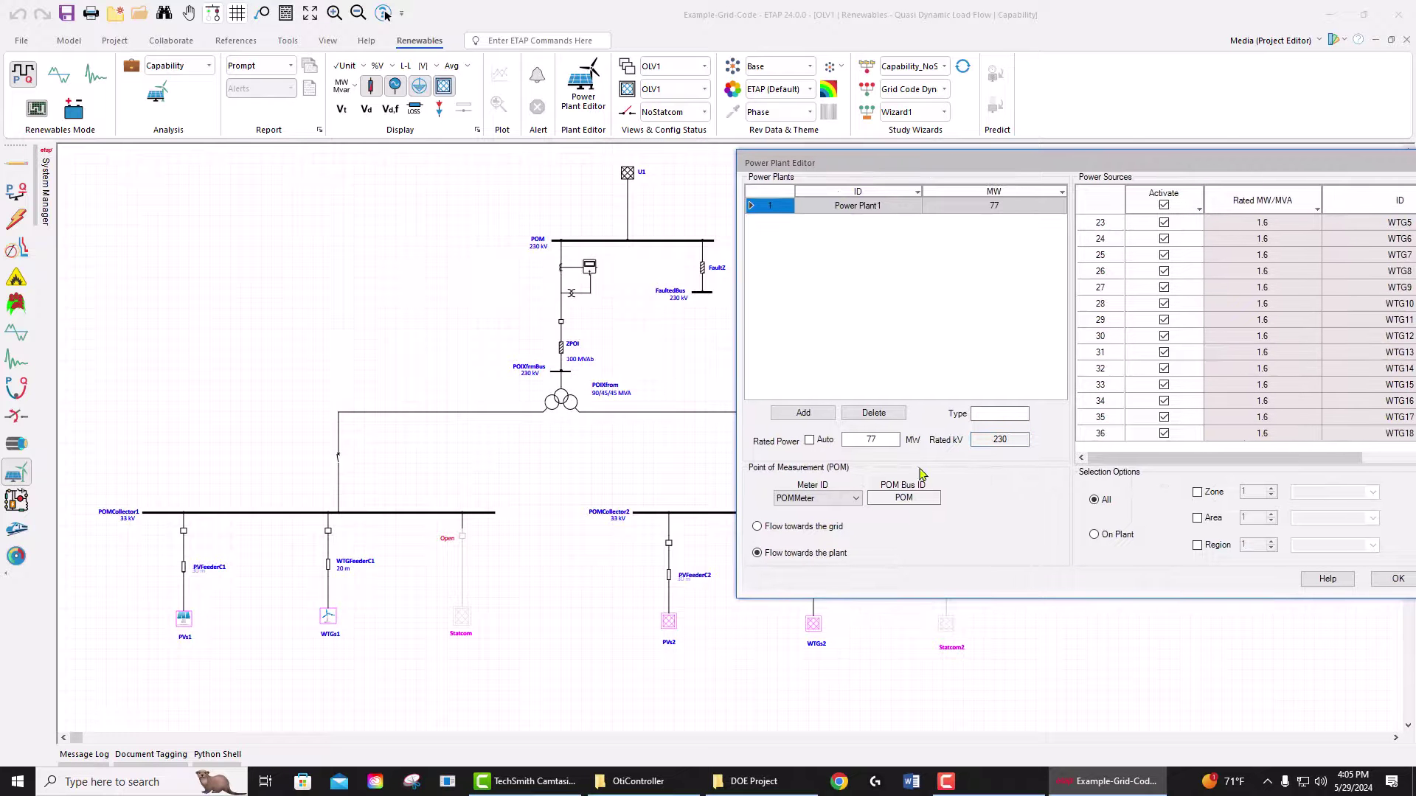
left_click_drag(1022, 171, 778, 151)
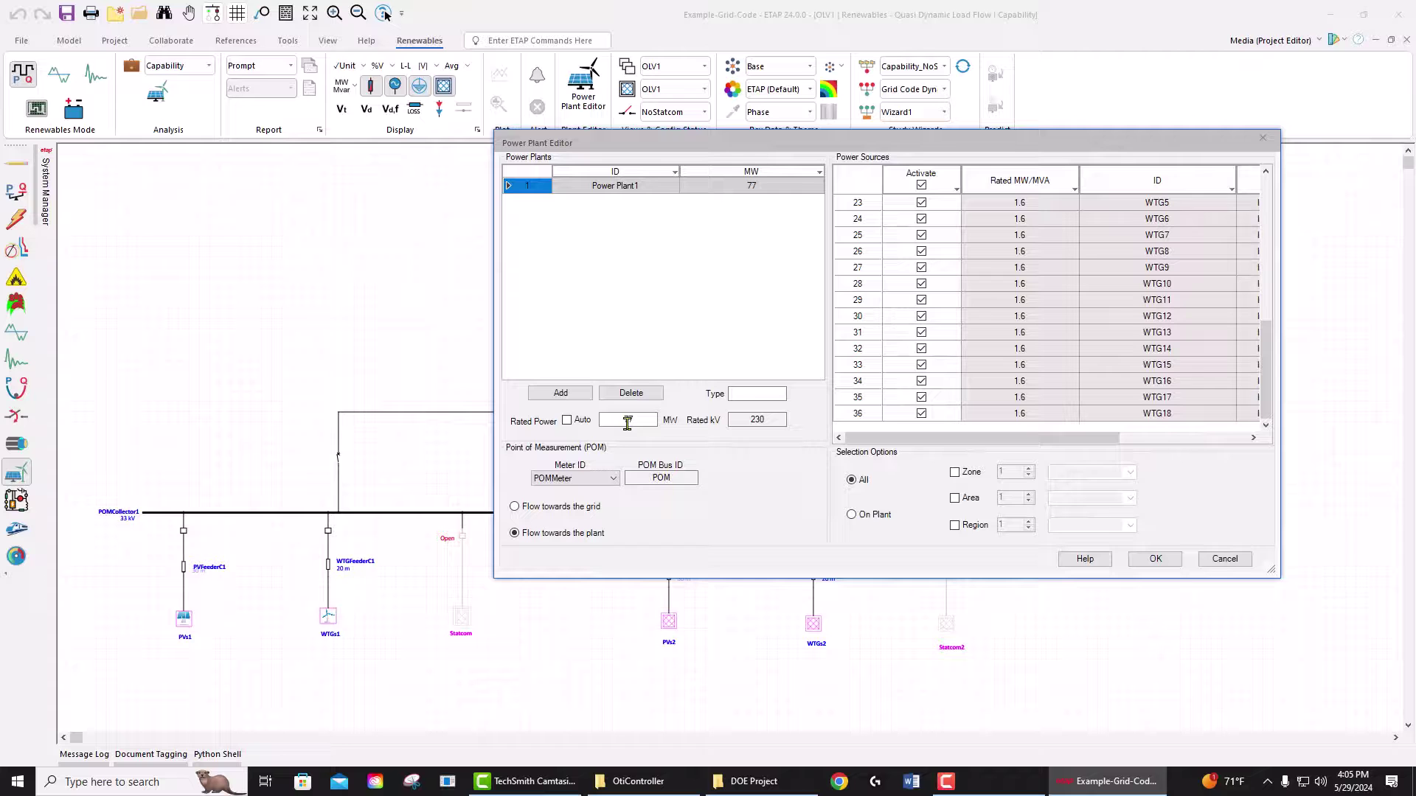
left_click(1224, 558)
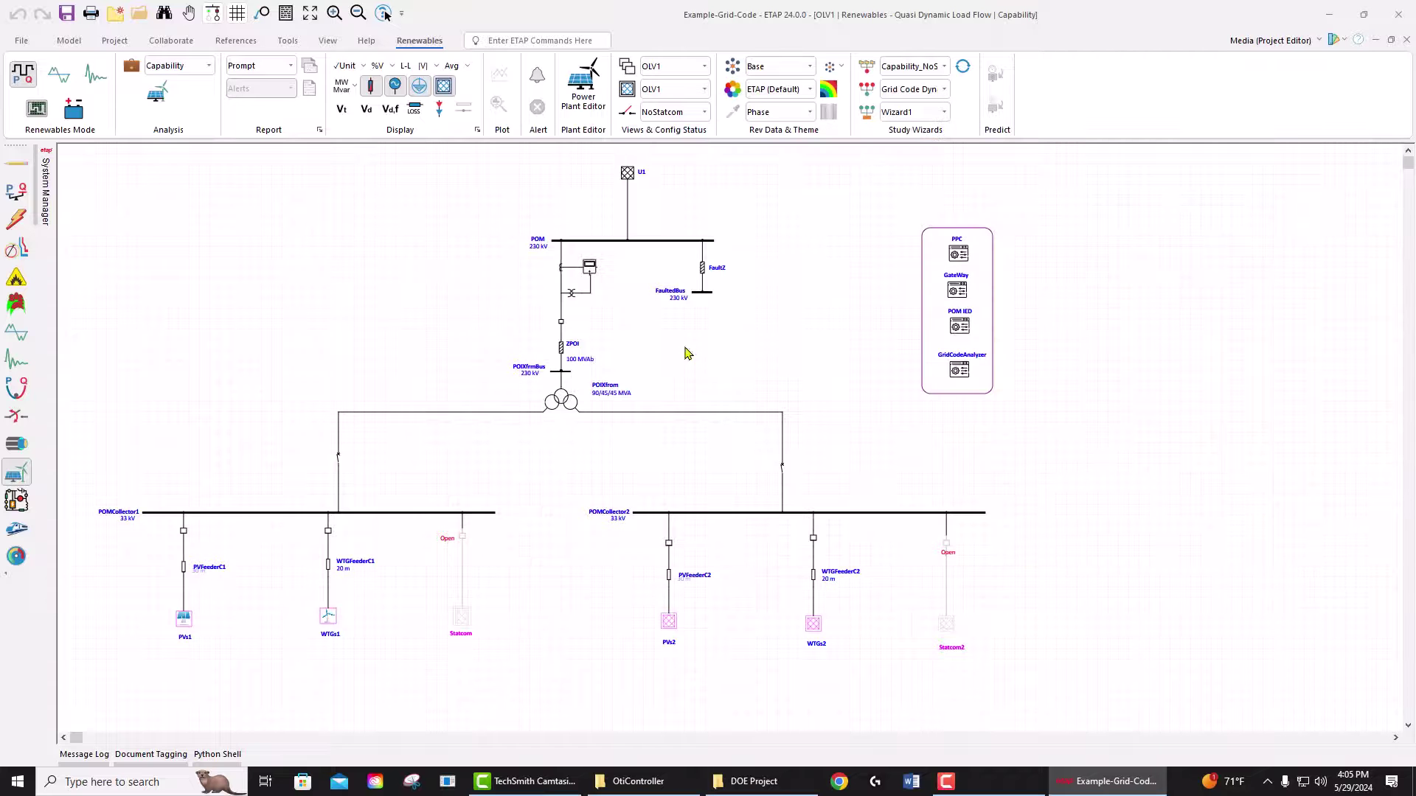
left_click(132, 65)
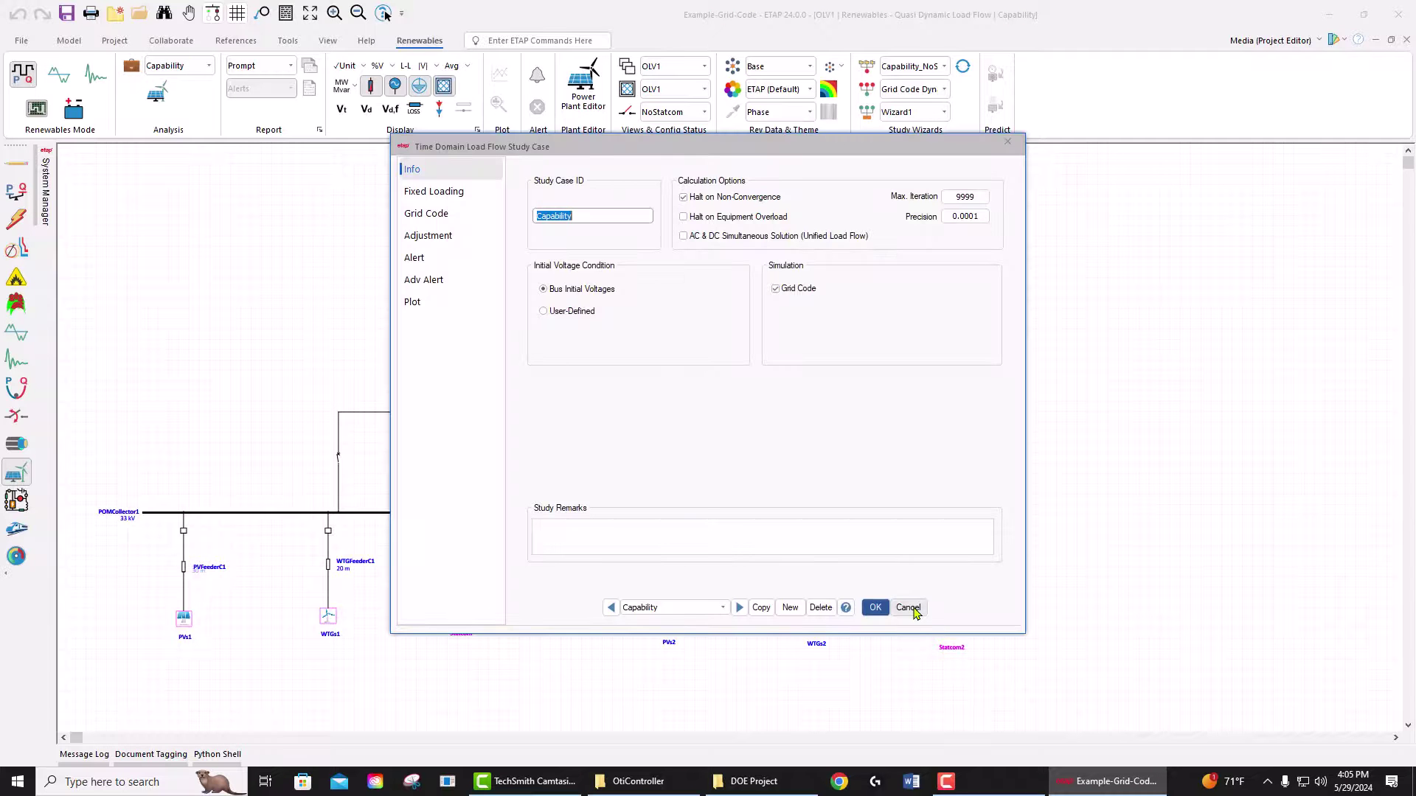
left_click(432, 213)
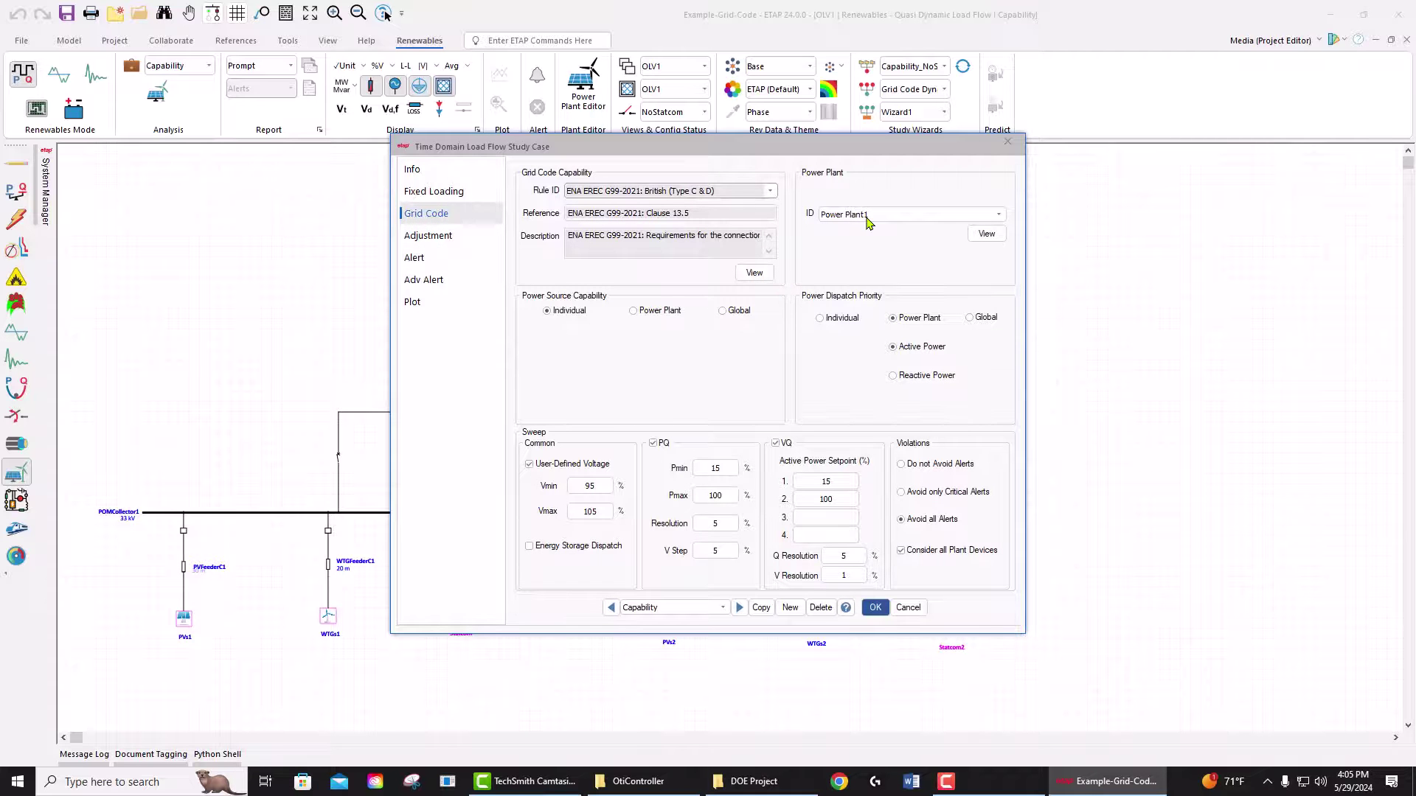
left_click(985, 233)
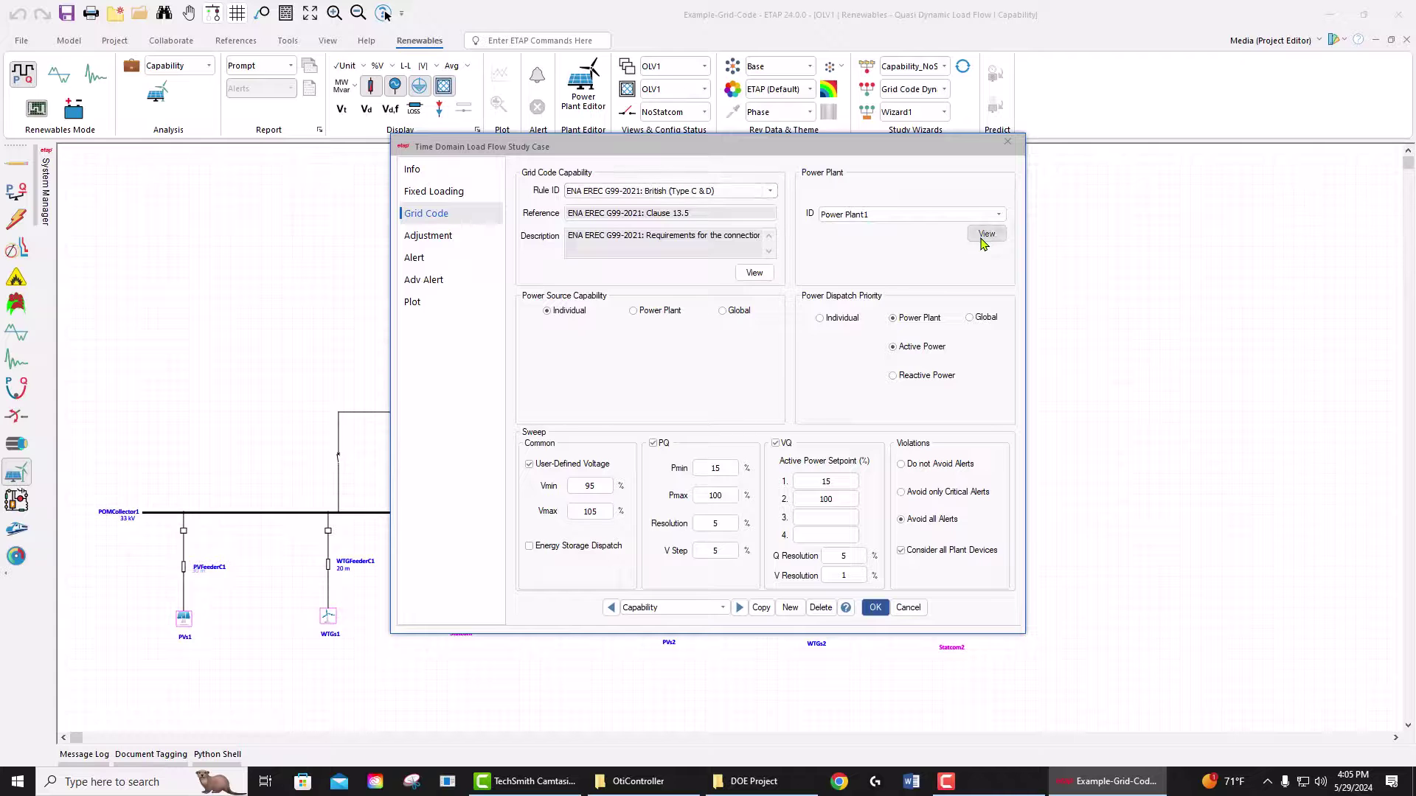
left_click(1272, 139)
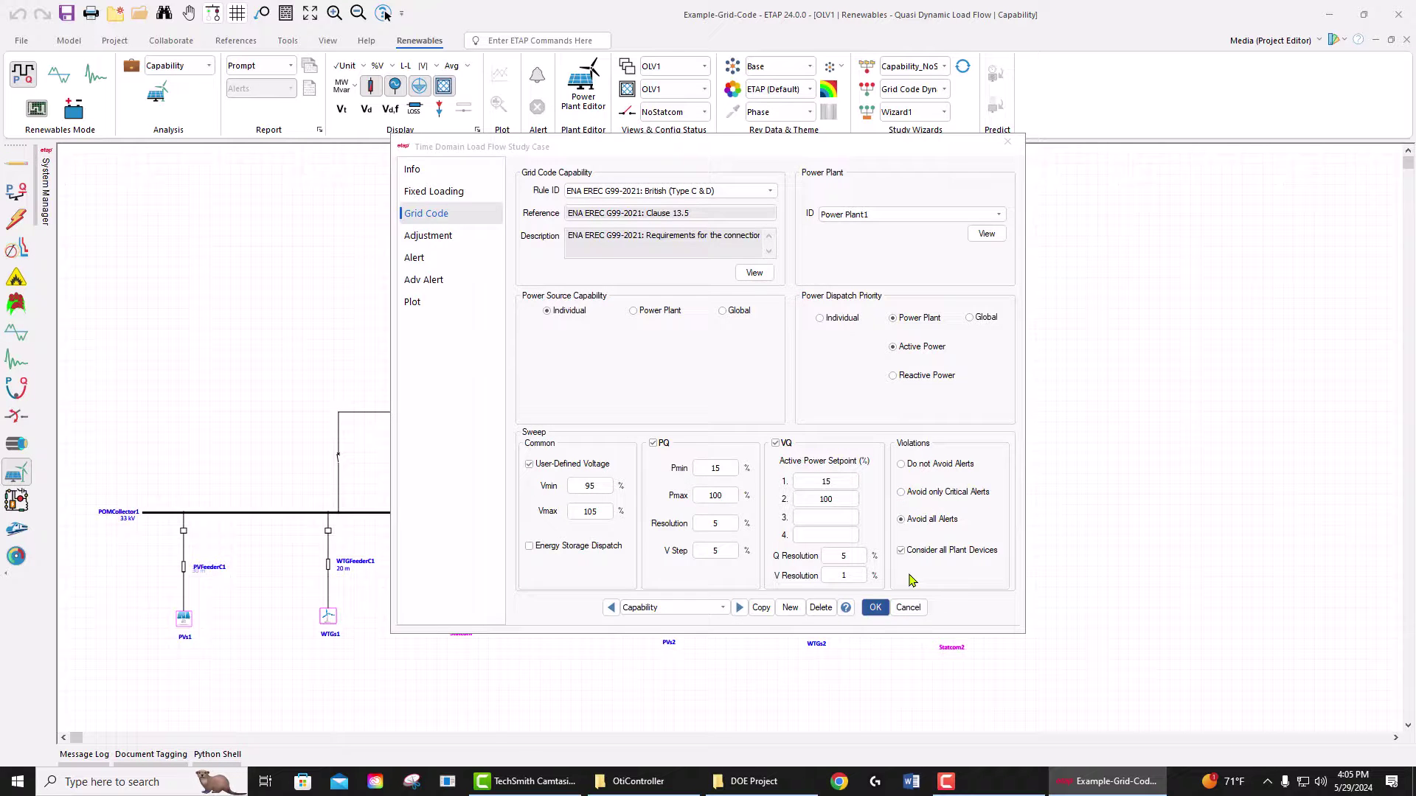
left_click(908, 607)
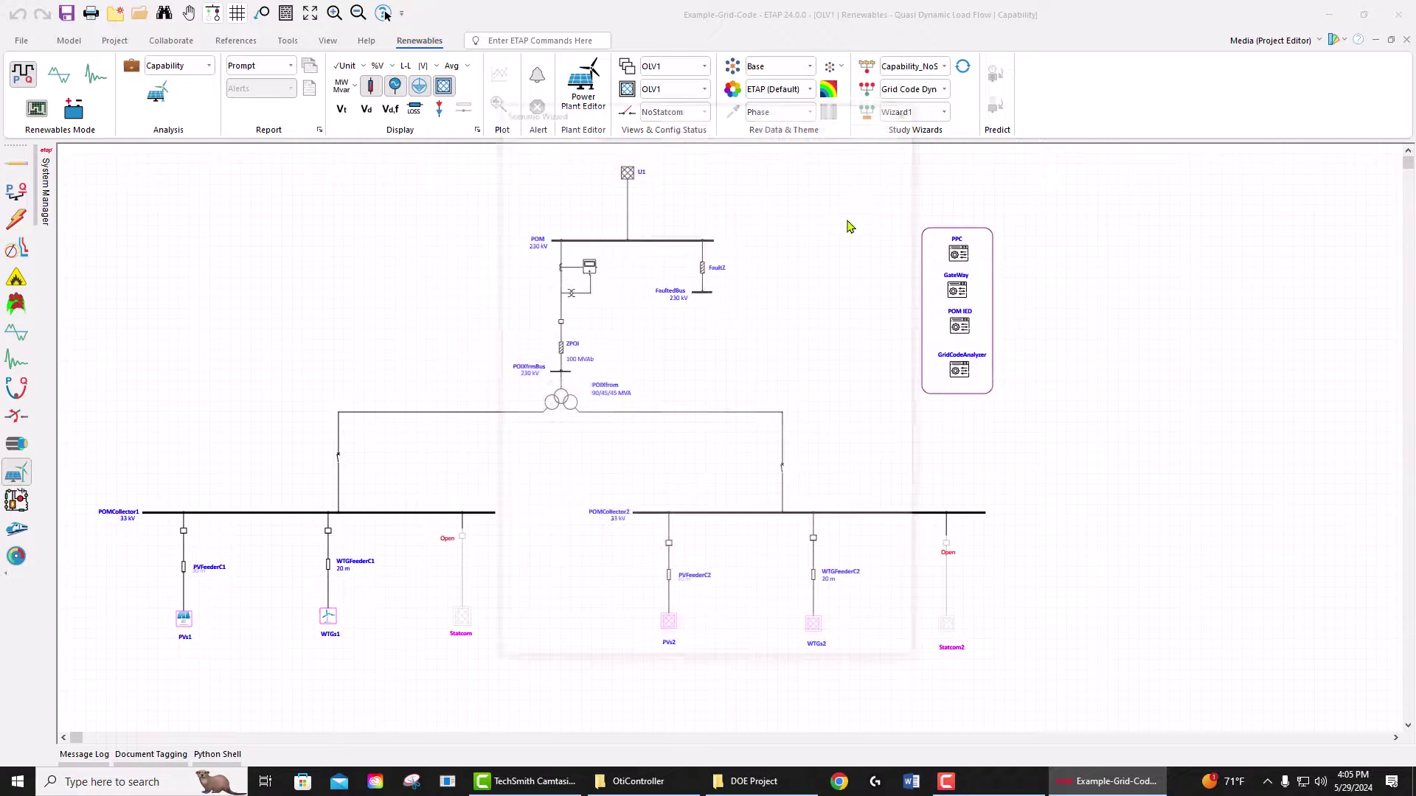
Select the Capability_NoStatcom scenario in the Scenario Wizard's scenario list
left_click(623, 648)
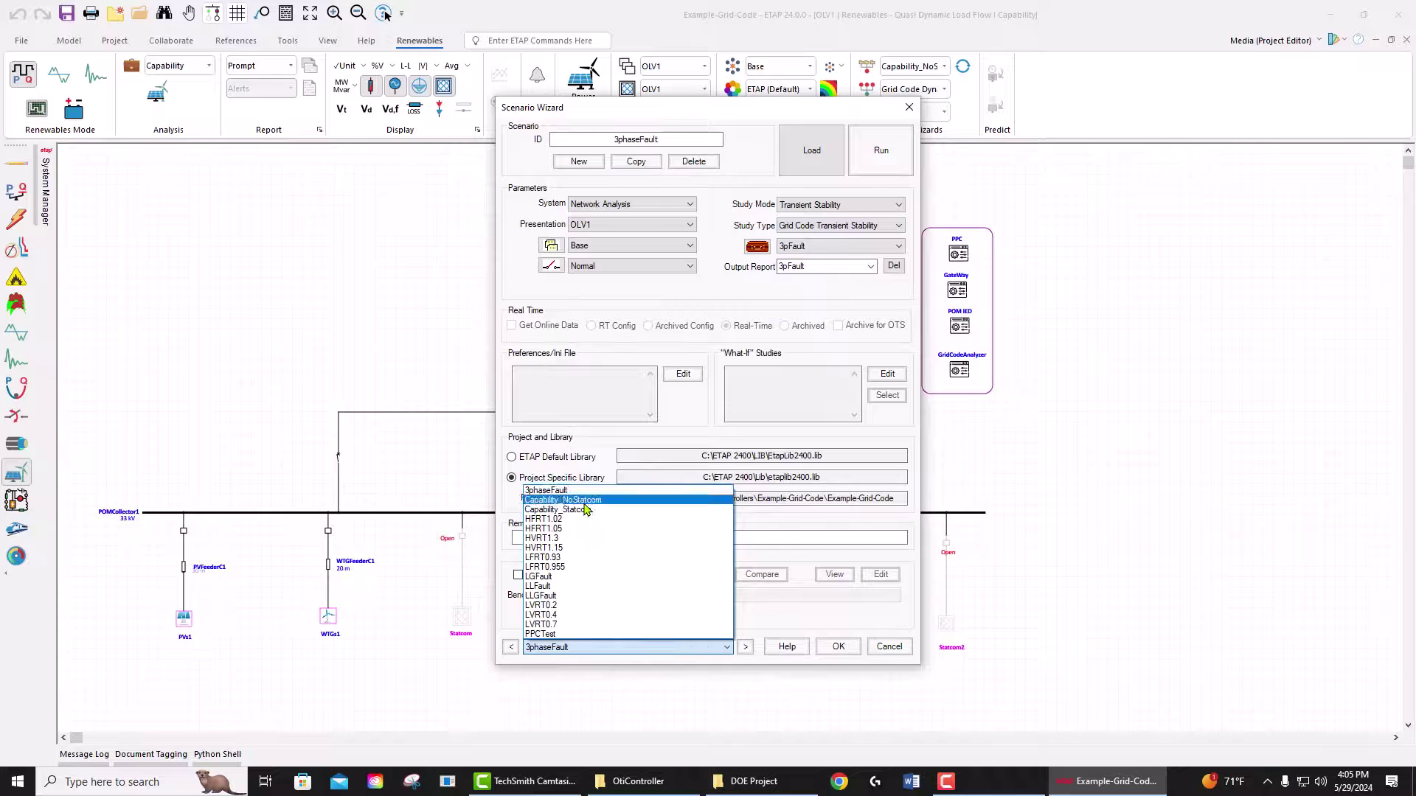
left_click(584, 503)
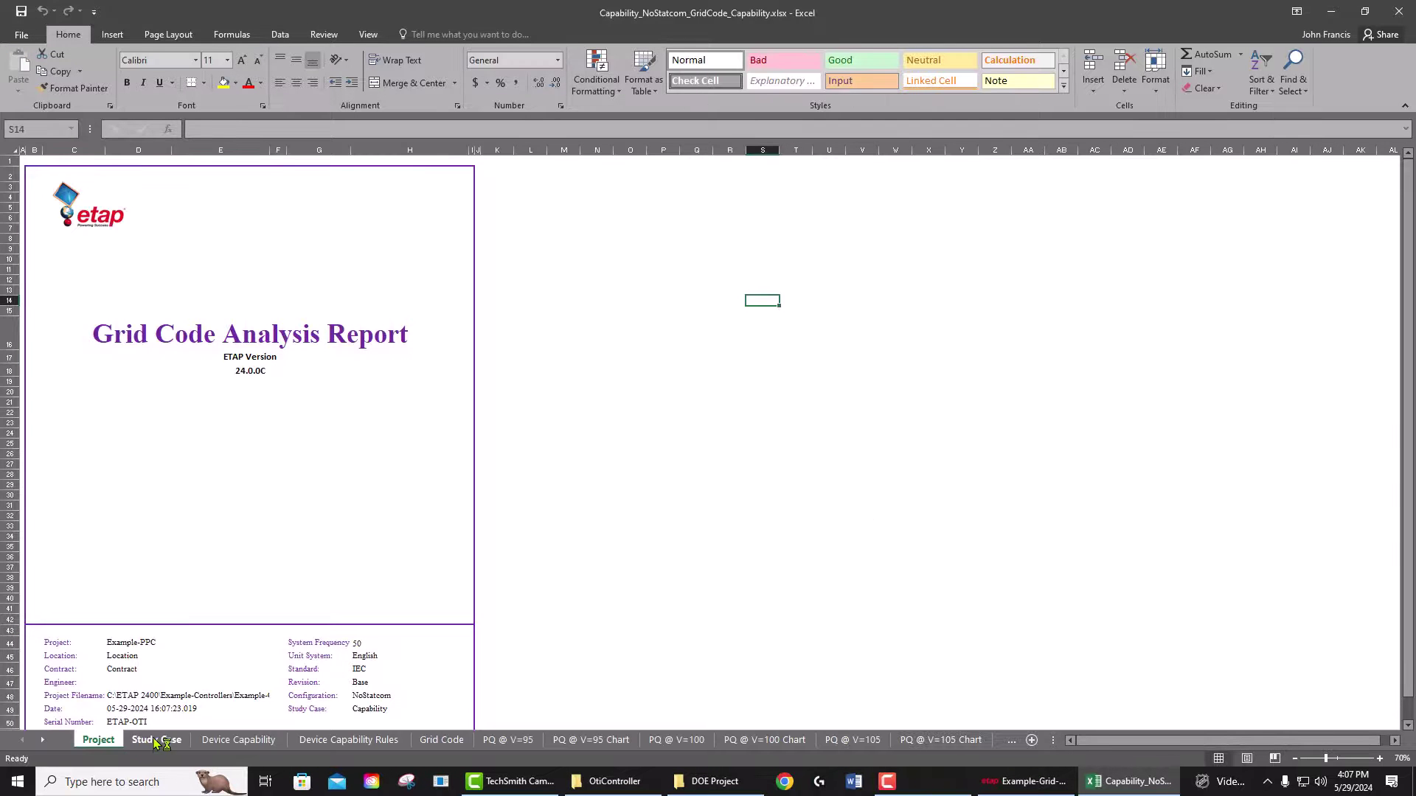
Review the Study Case, Device Capability, Device Capability Rules, Grid Code and PQ @ V=95 sheets
left_click(155, 740)
left_click(199, 740)
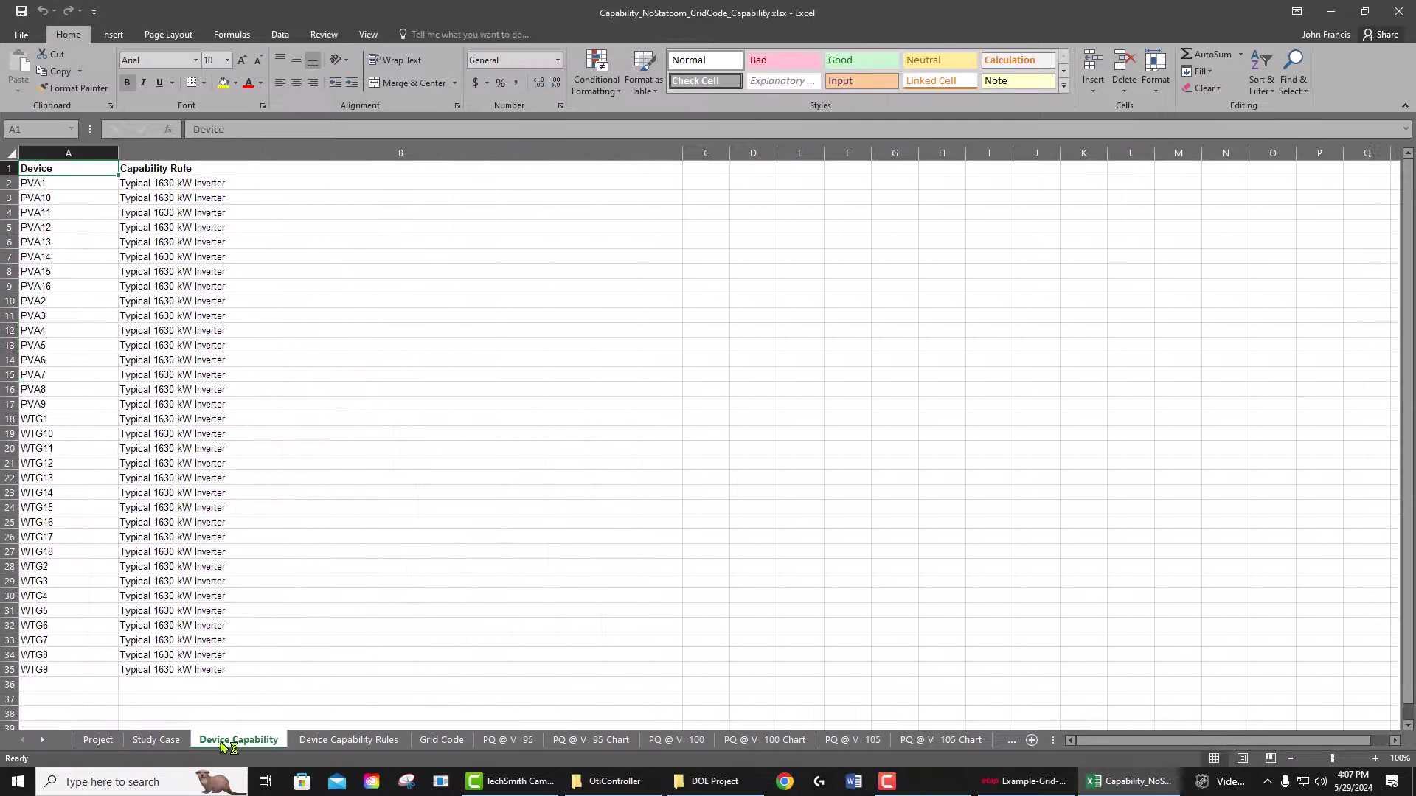
left_click(351, 740)
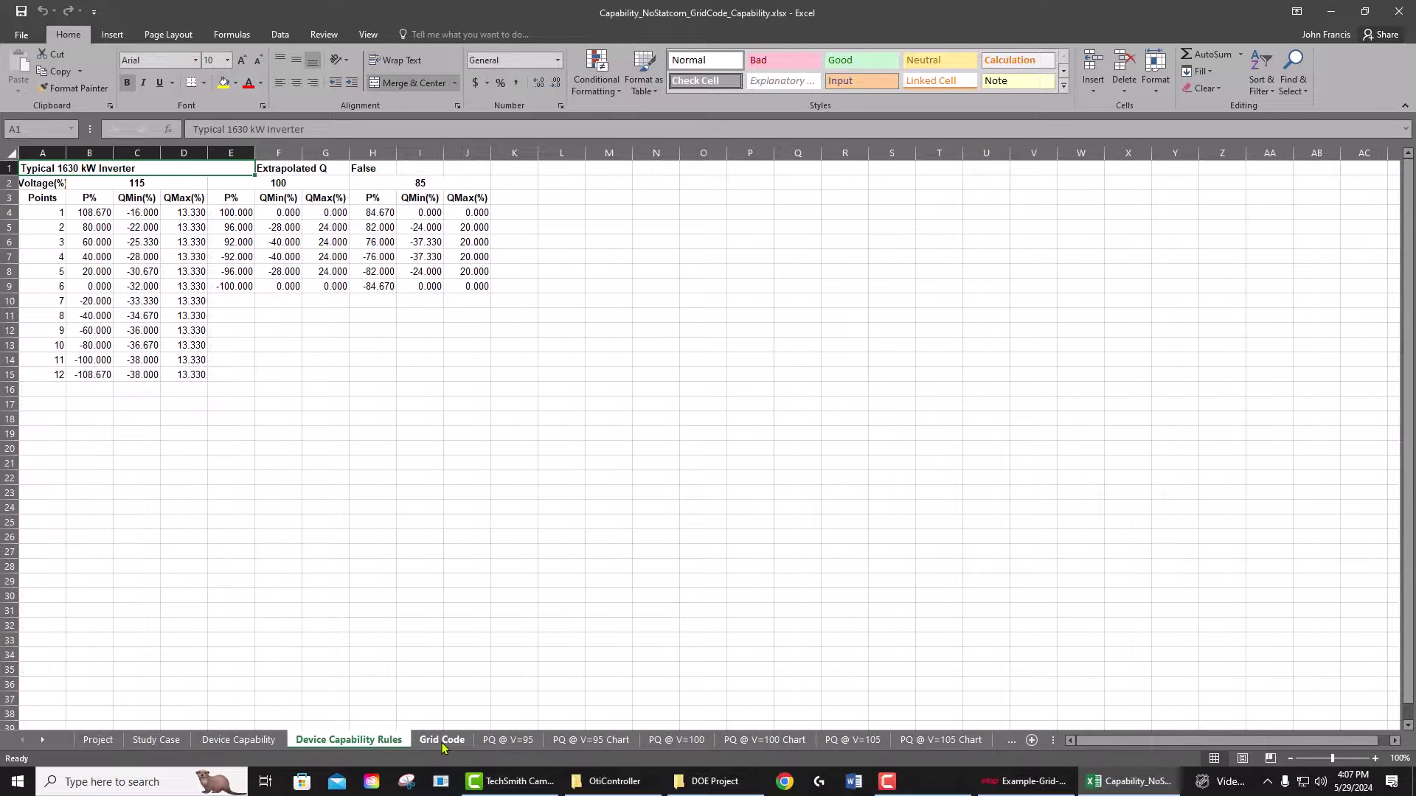
left_click(442, 740)
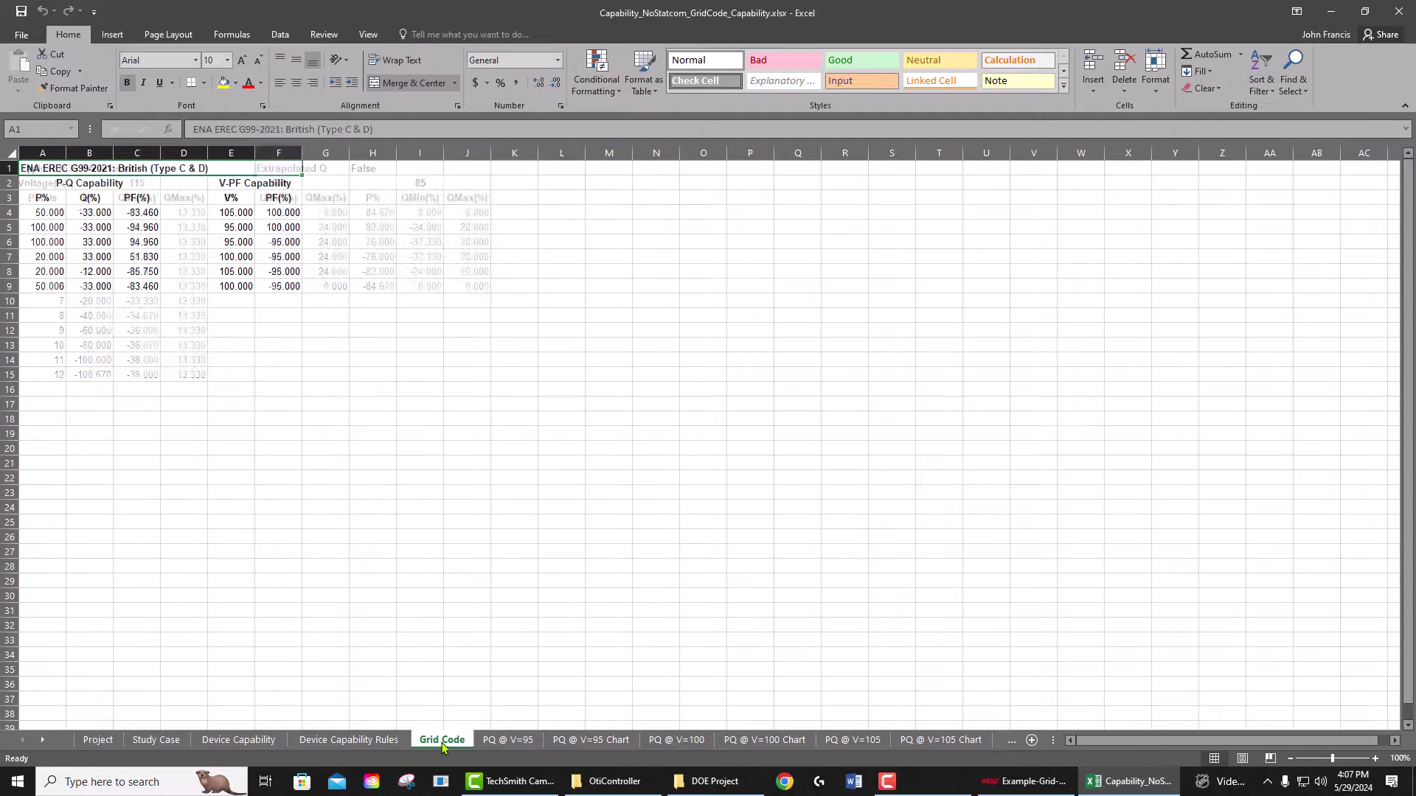
left_click(509, 740)
View the PQ charts at V=95/100/105 and the V_PF charts at P=15 and P=100, then load LVRT0.2
left_click(590, 740)
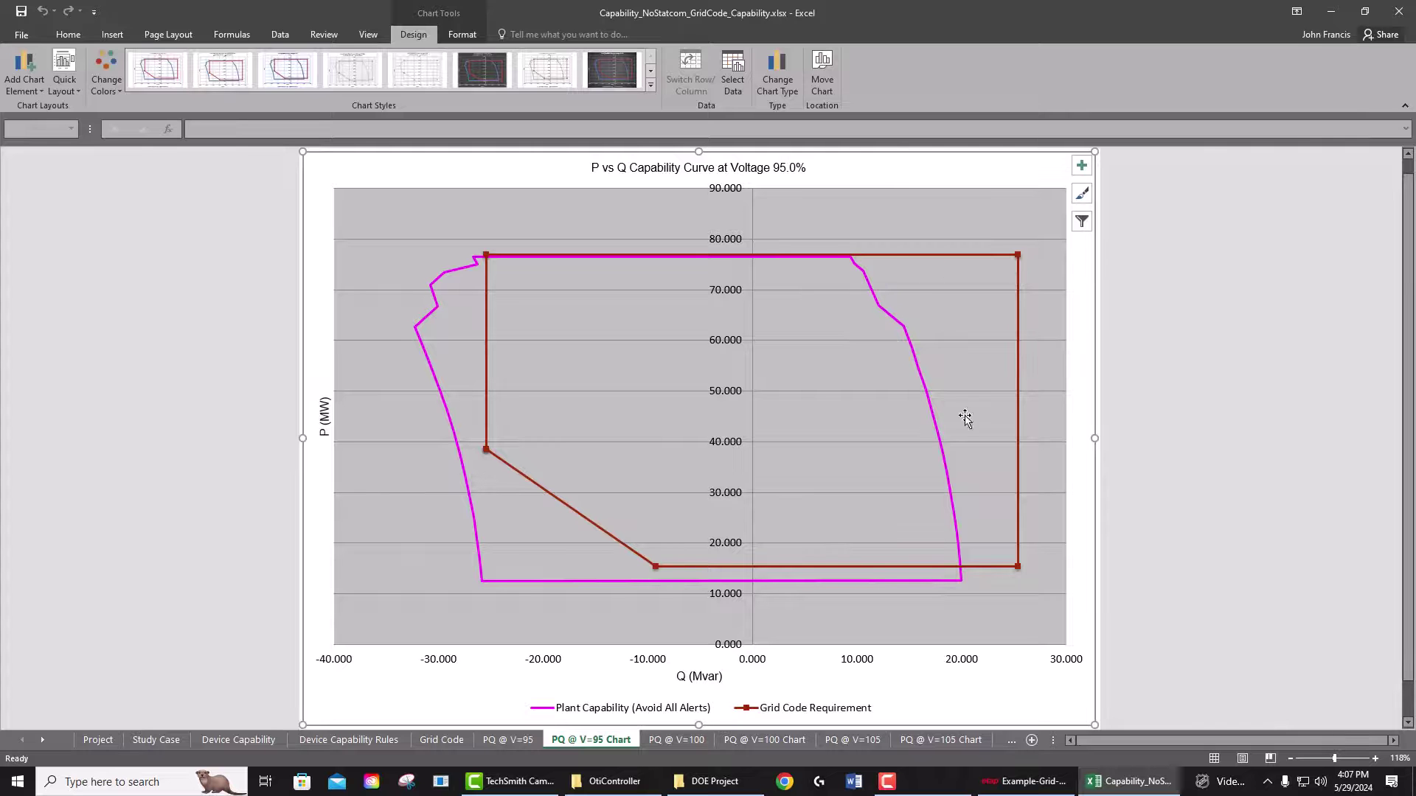
left_click(764, 739)
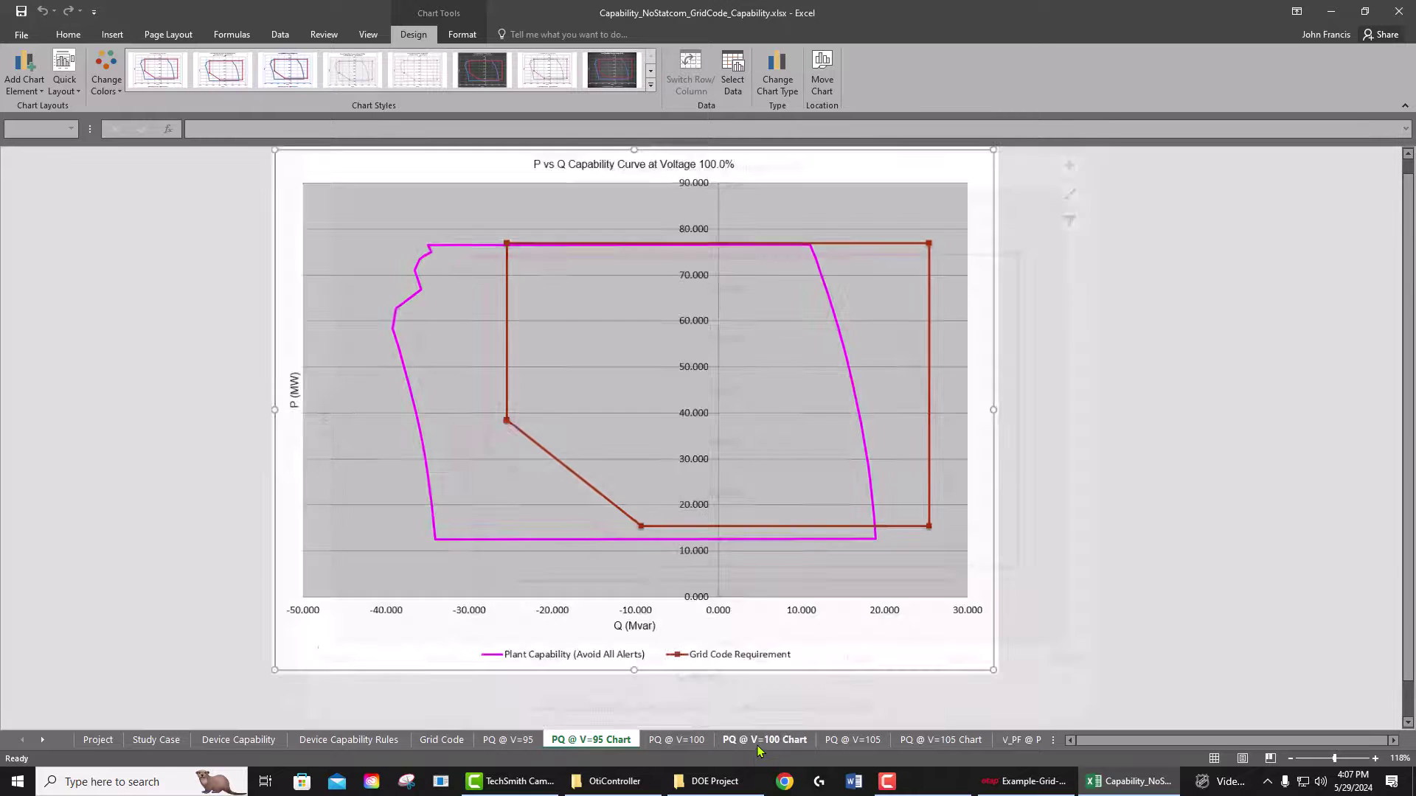
left_click(927, 741)
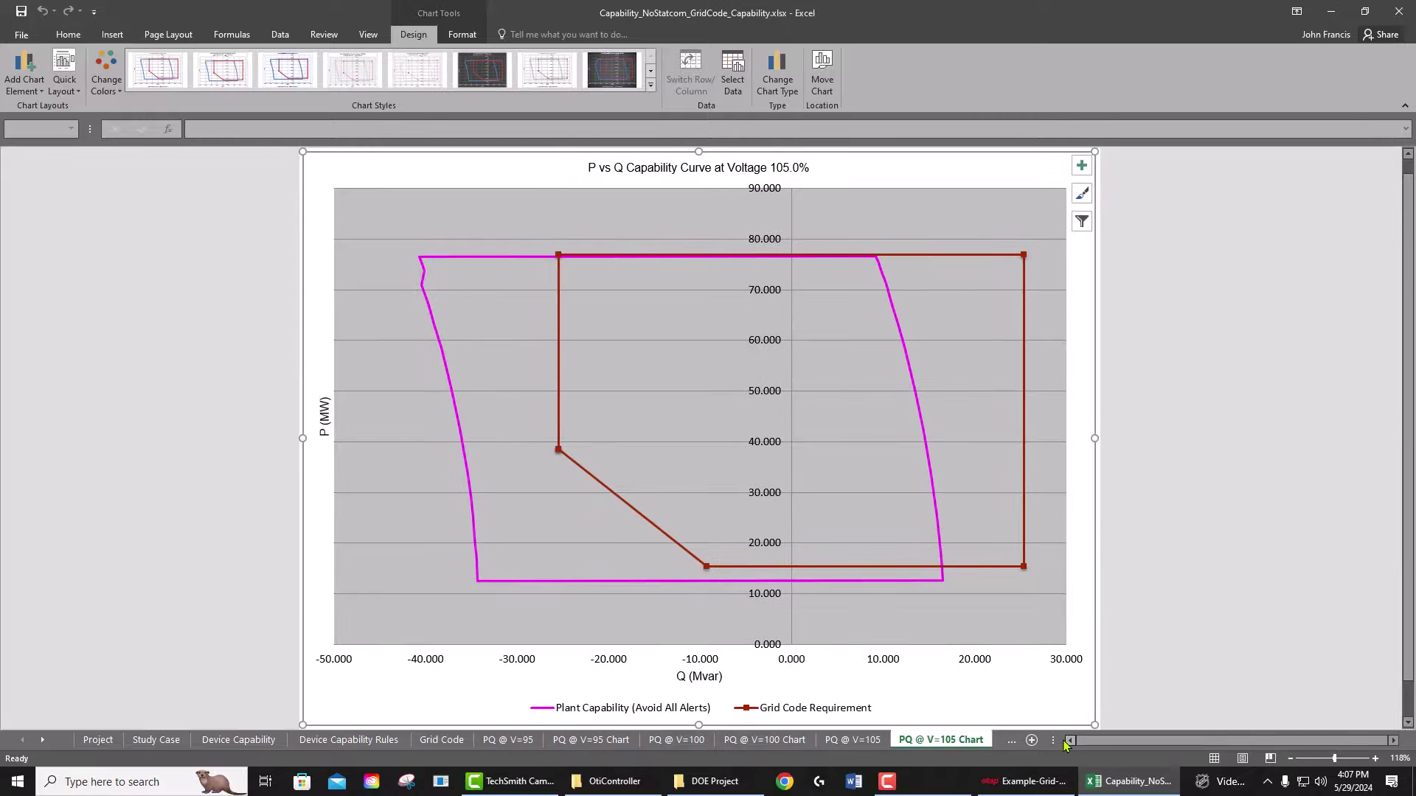
left_click_drag(1053, 740, 1320, 743)
left_click(1138, 740)
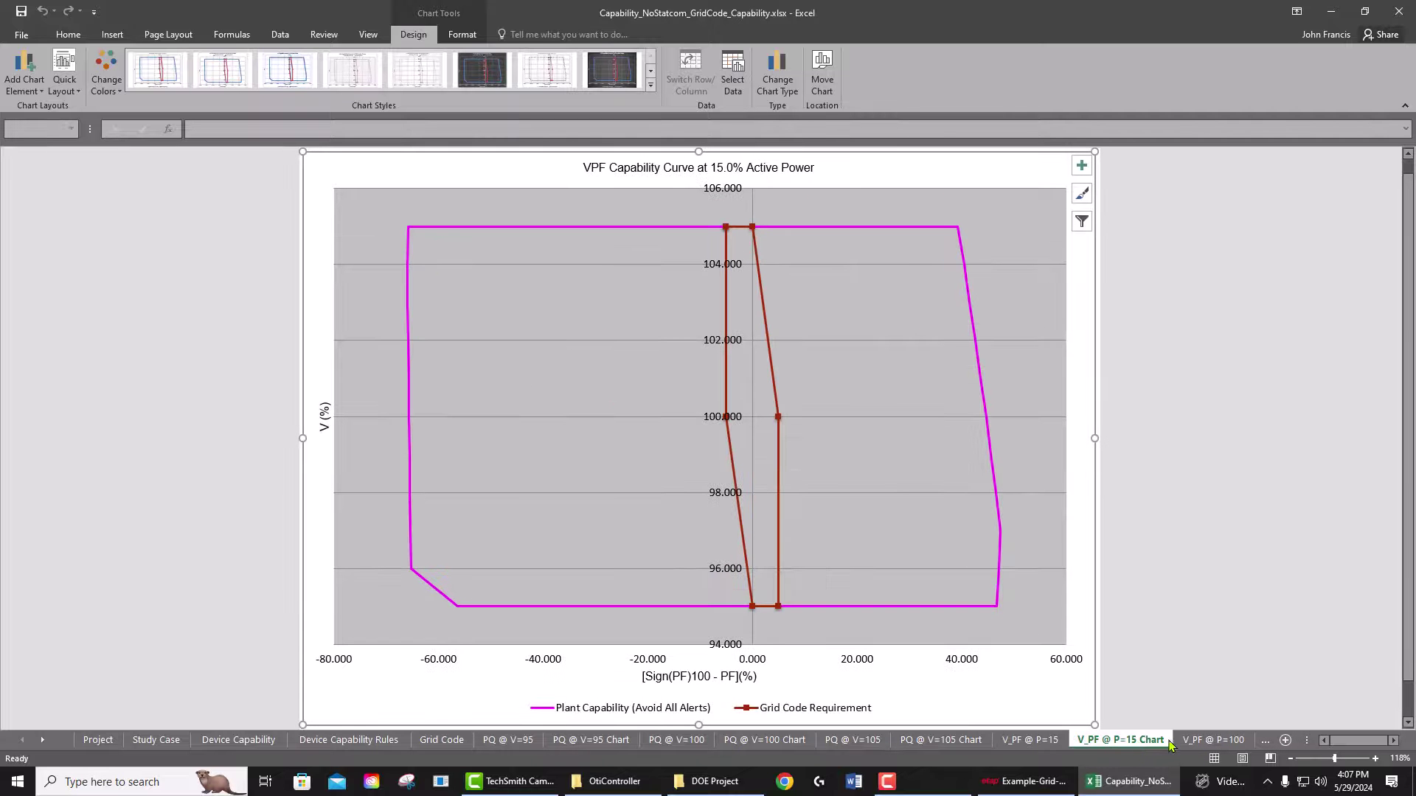
left_click_drag(1306, 740, 1401, 737)
left_click(1279, 740)
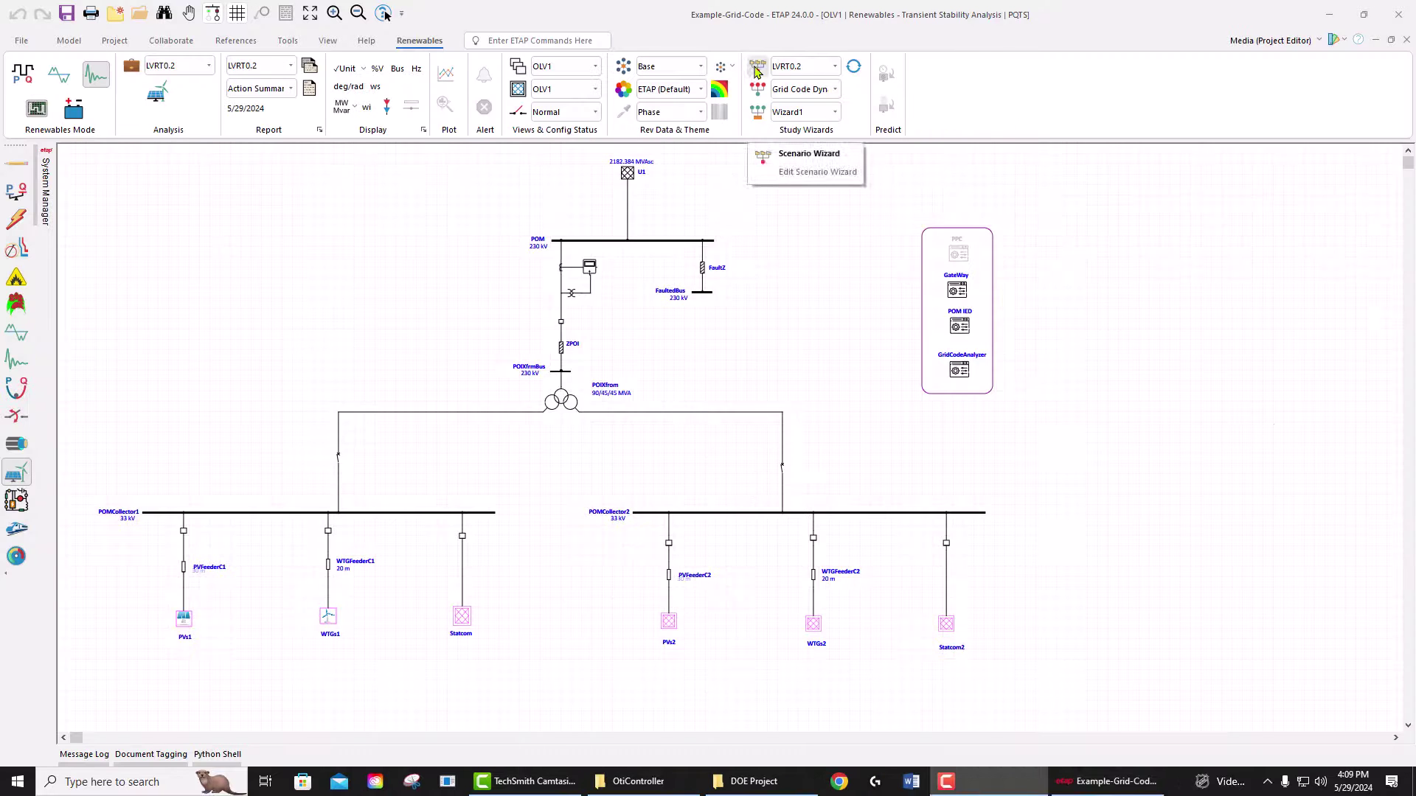
left_click(804, 153)
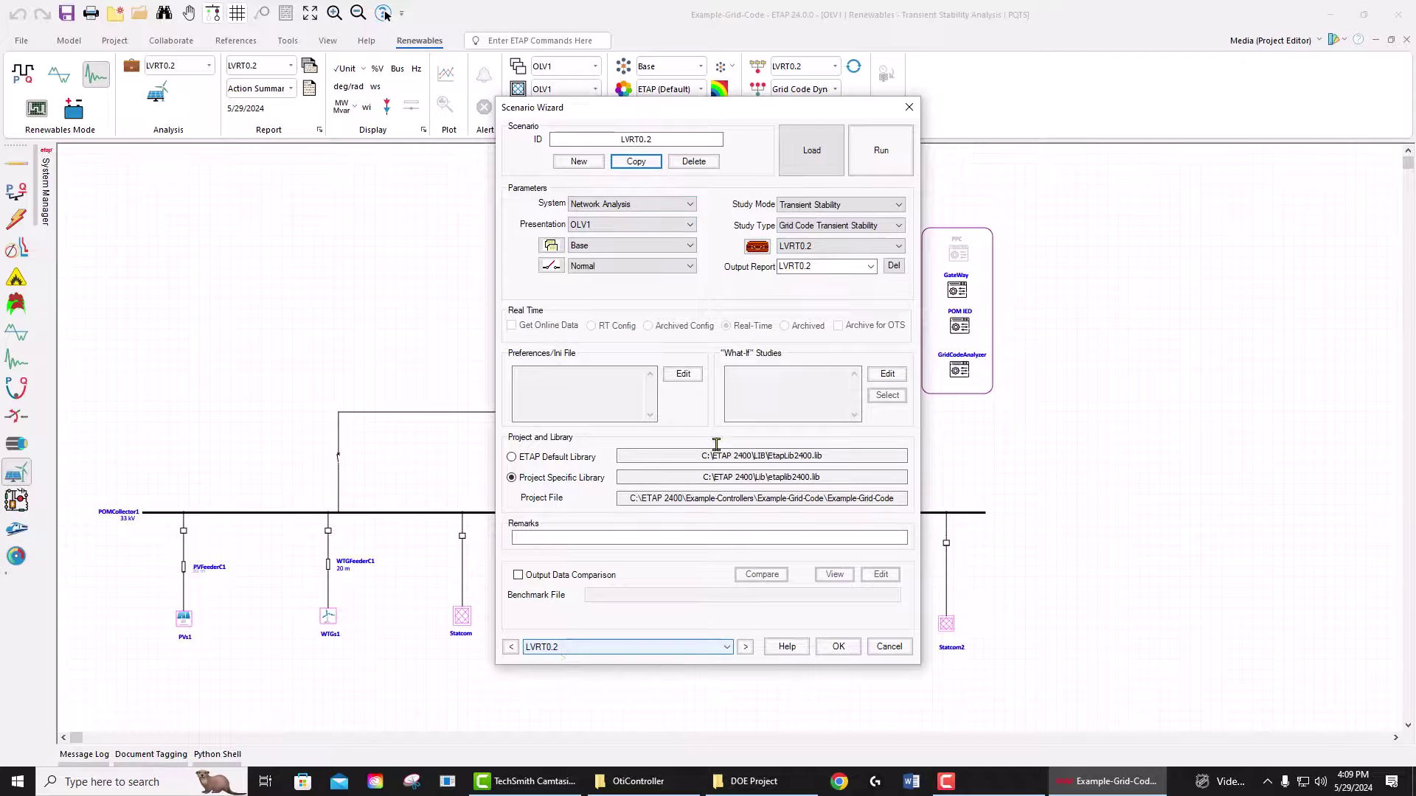
Check the LVRT0.2 study case's VoltageDrop and VoltageReset event actions, then run the study
left_click(757, 246)
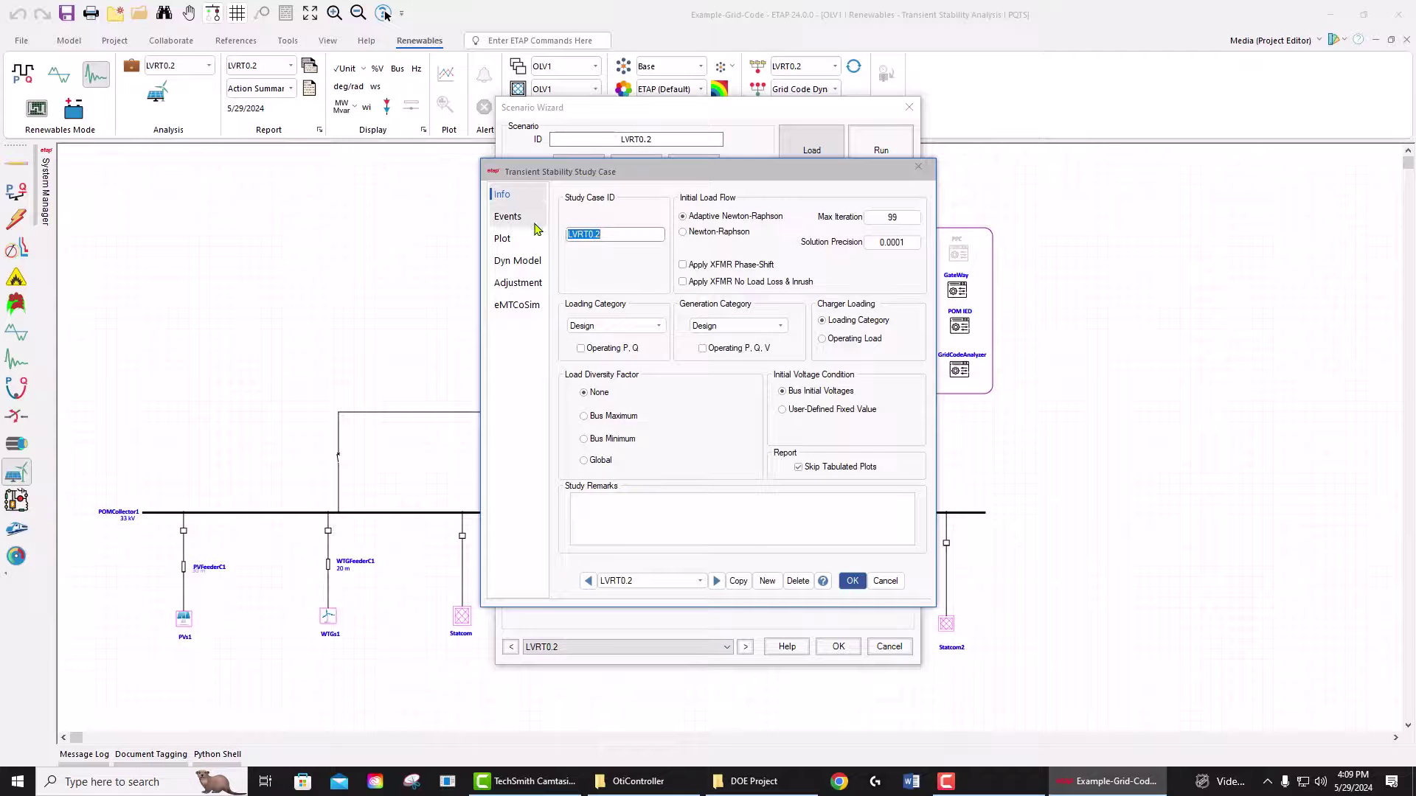
left_click(516, 217)
left_click(641, 276)
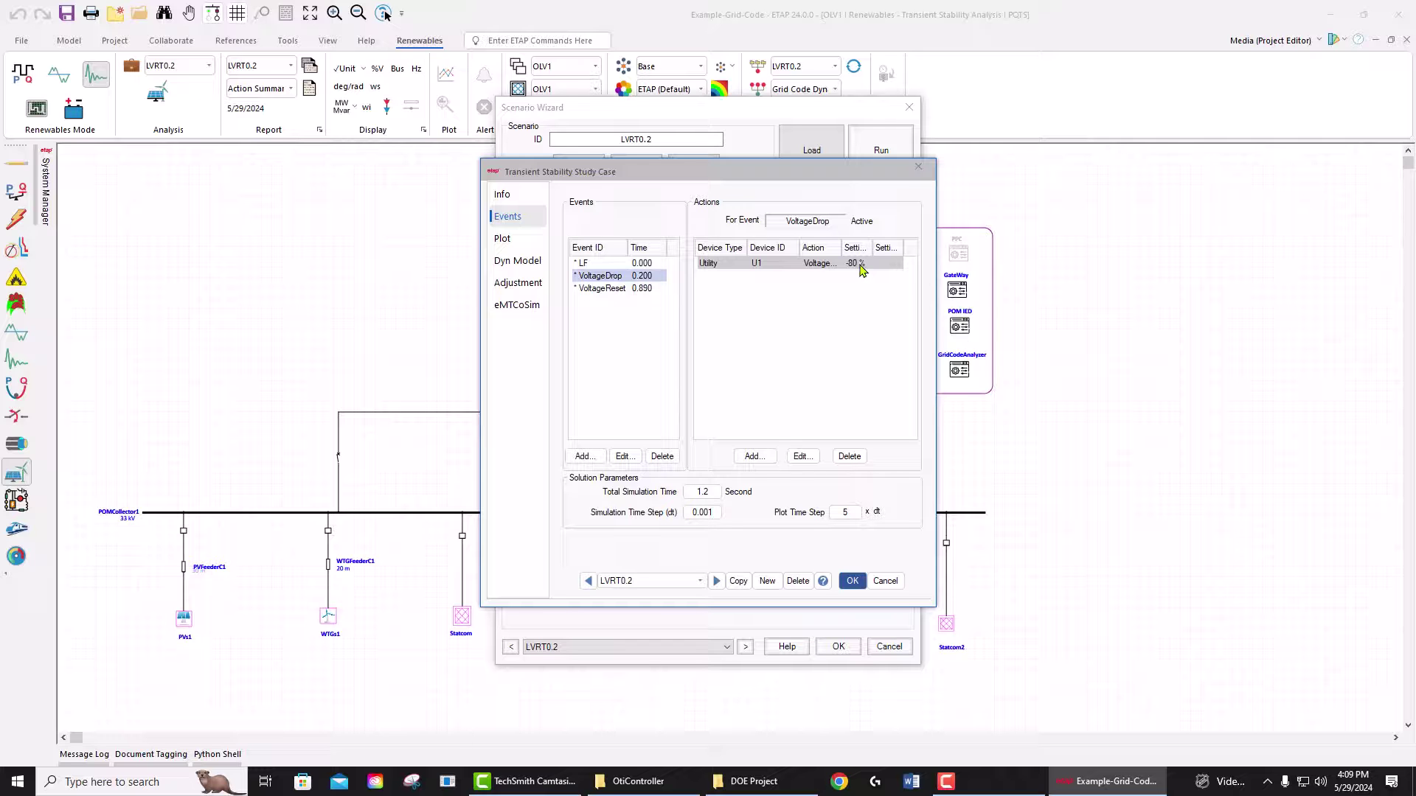
left_click(659, 290)
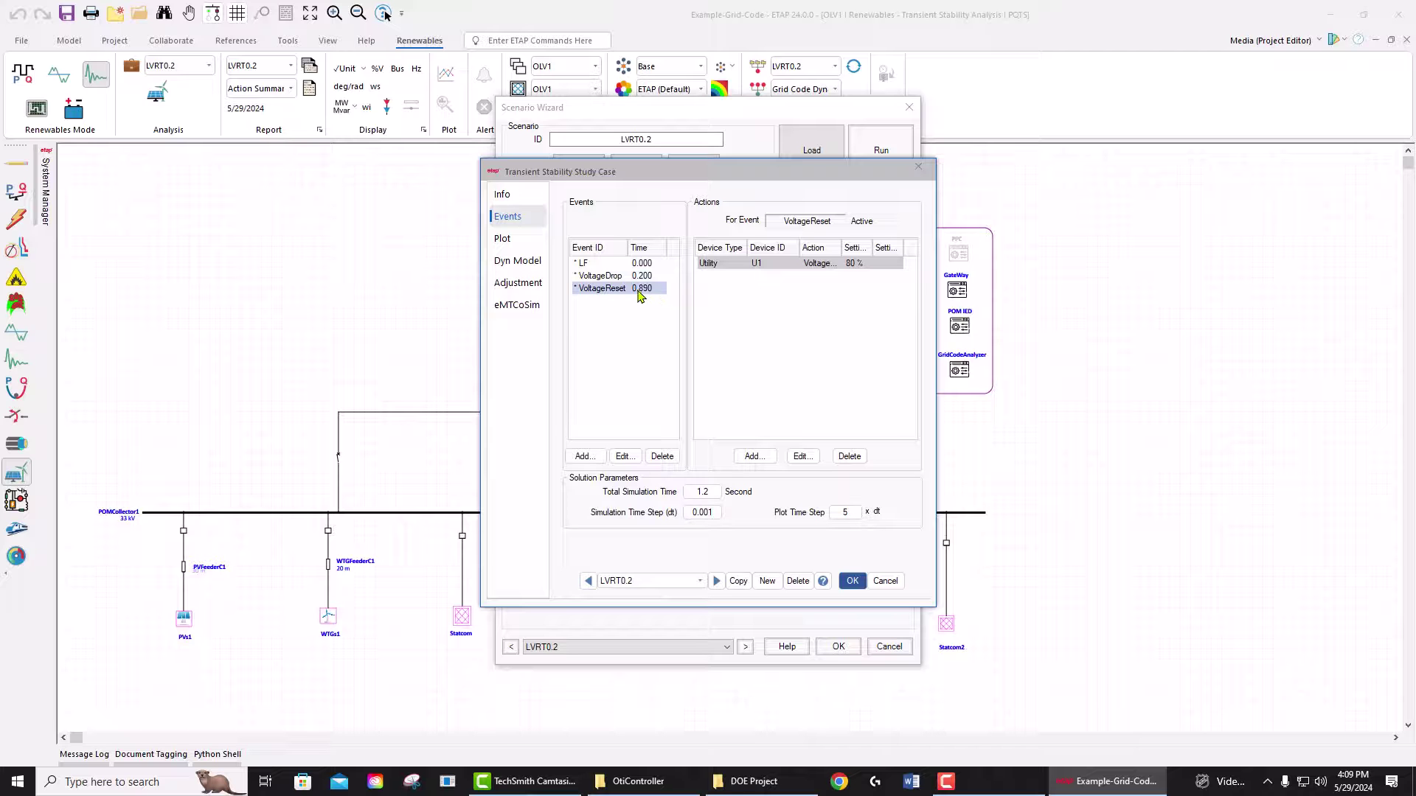
left_click(647, 277)
left_click(649, 290)
left_click(648, 277)
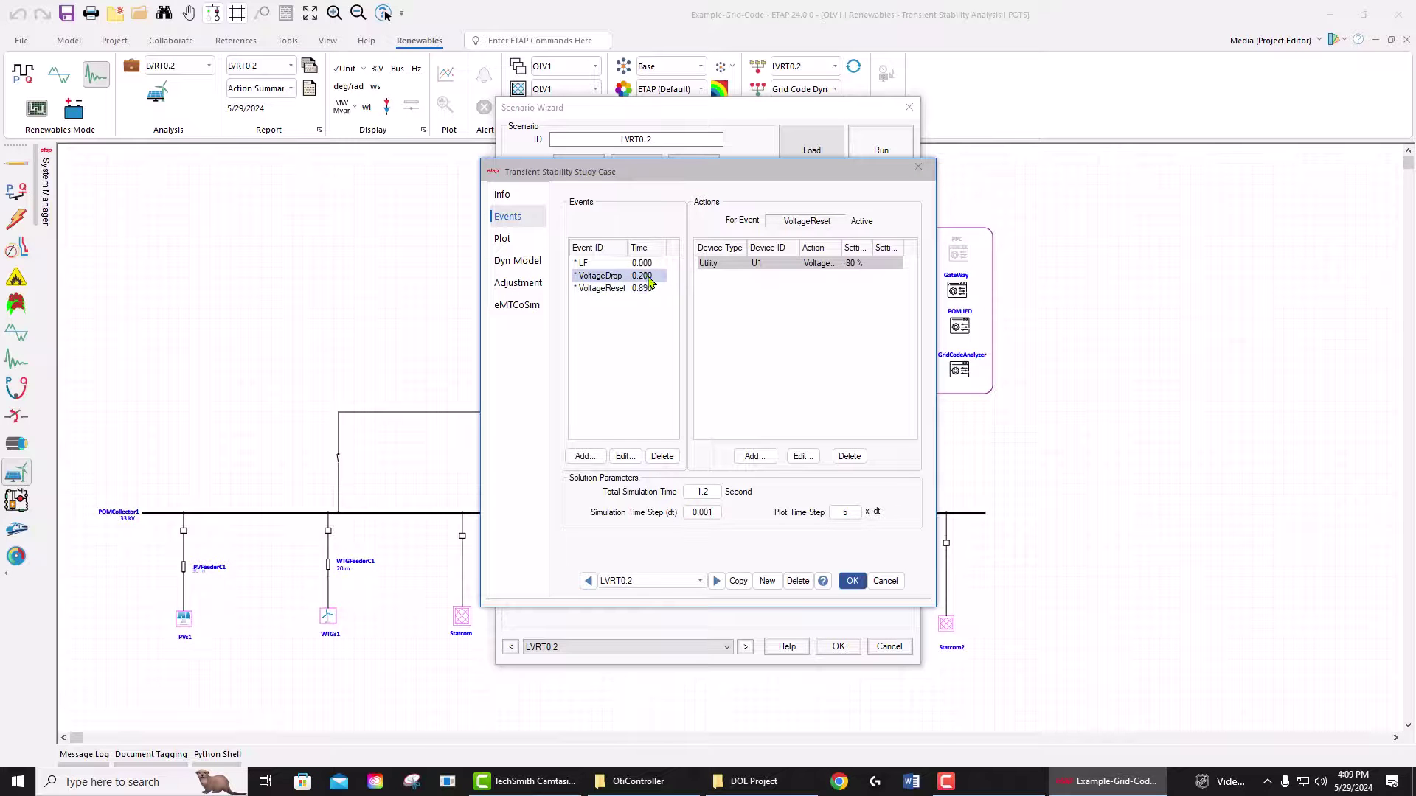
left_click(650, 290)
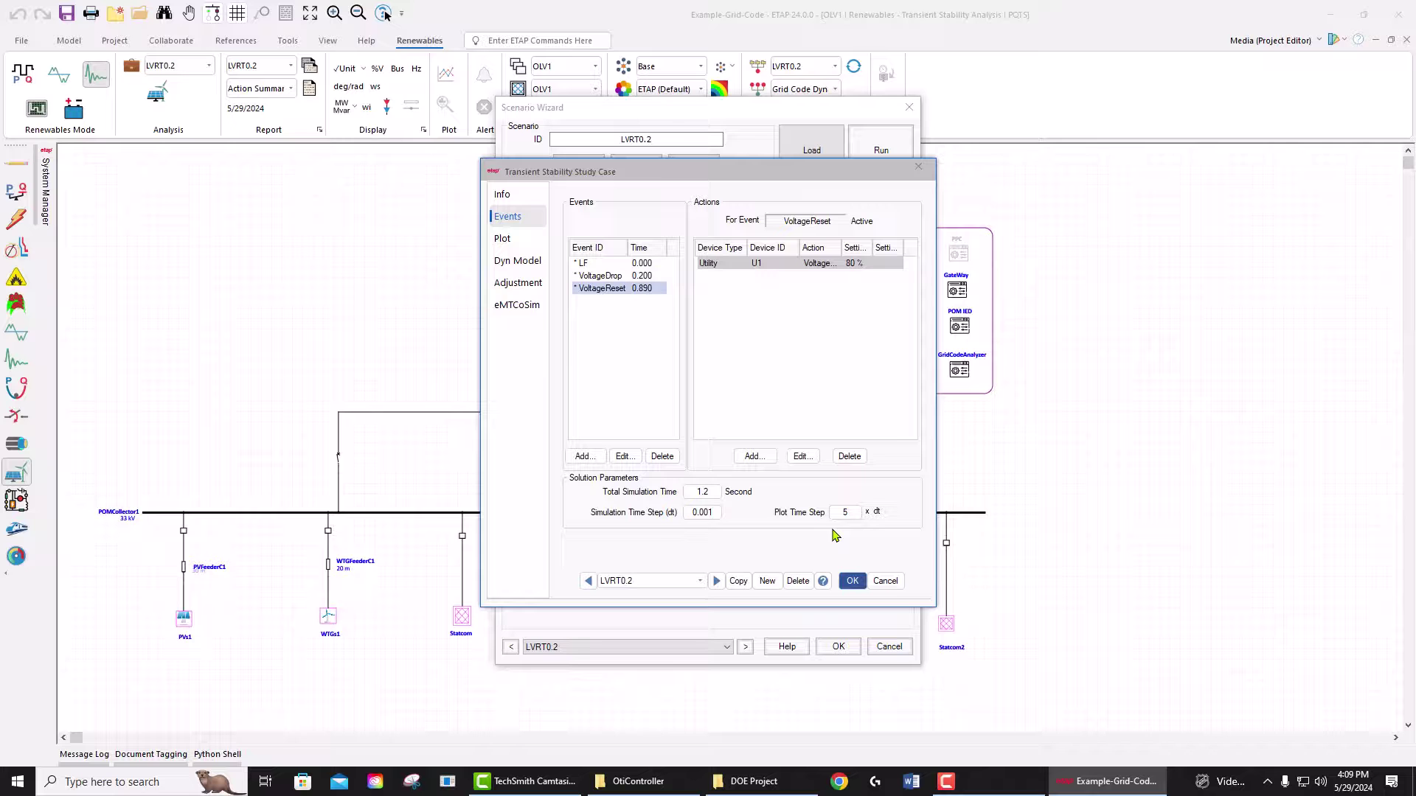
left_click(885, 581)
left_click(881, 150)
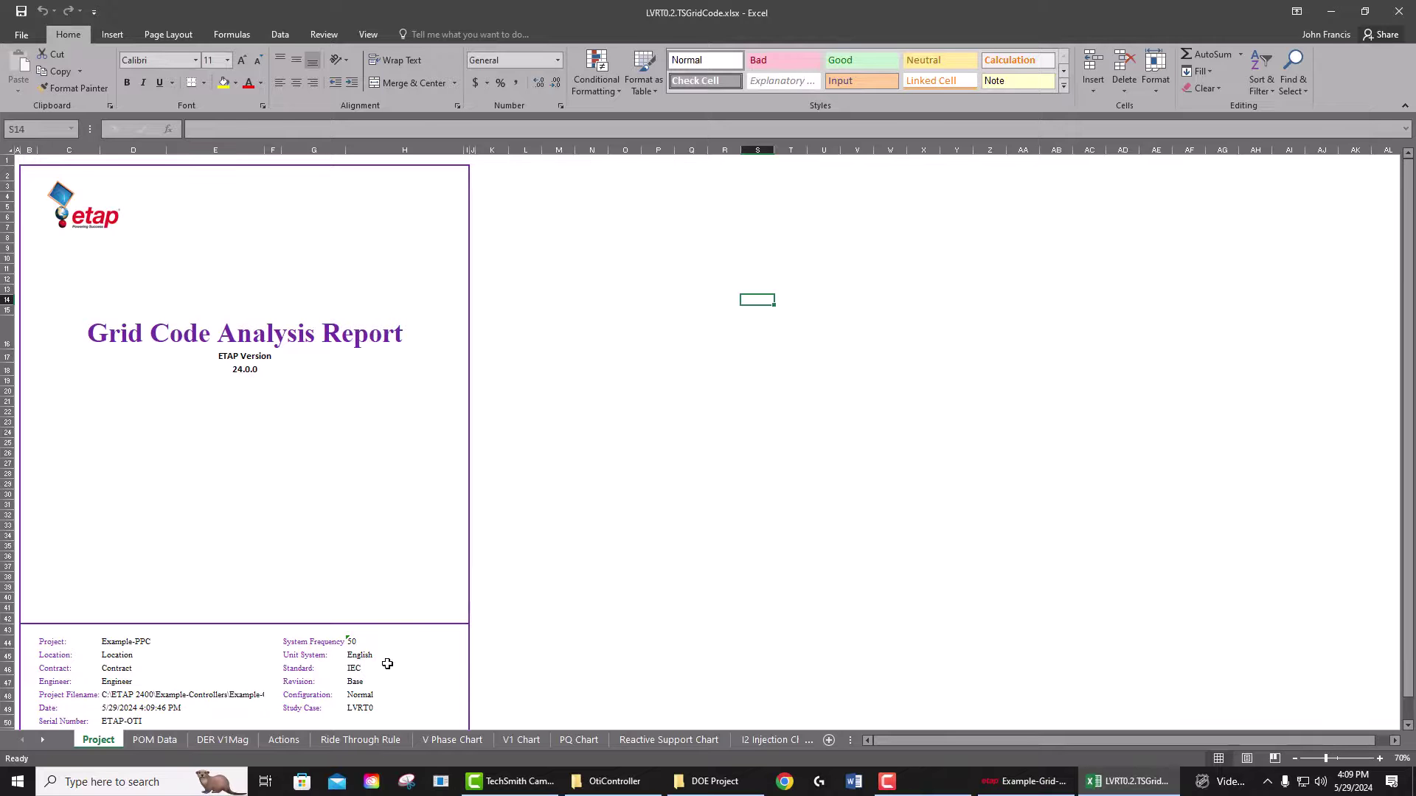
Review the POM Data, DER V1Mag, Actions and Ride Through Rule sheets
left_click(155, 740)
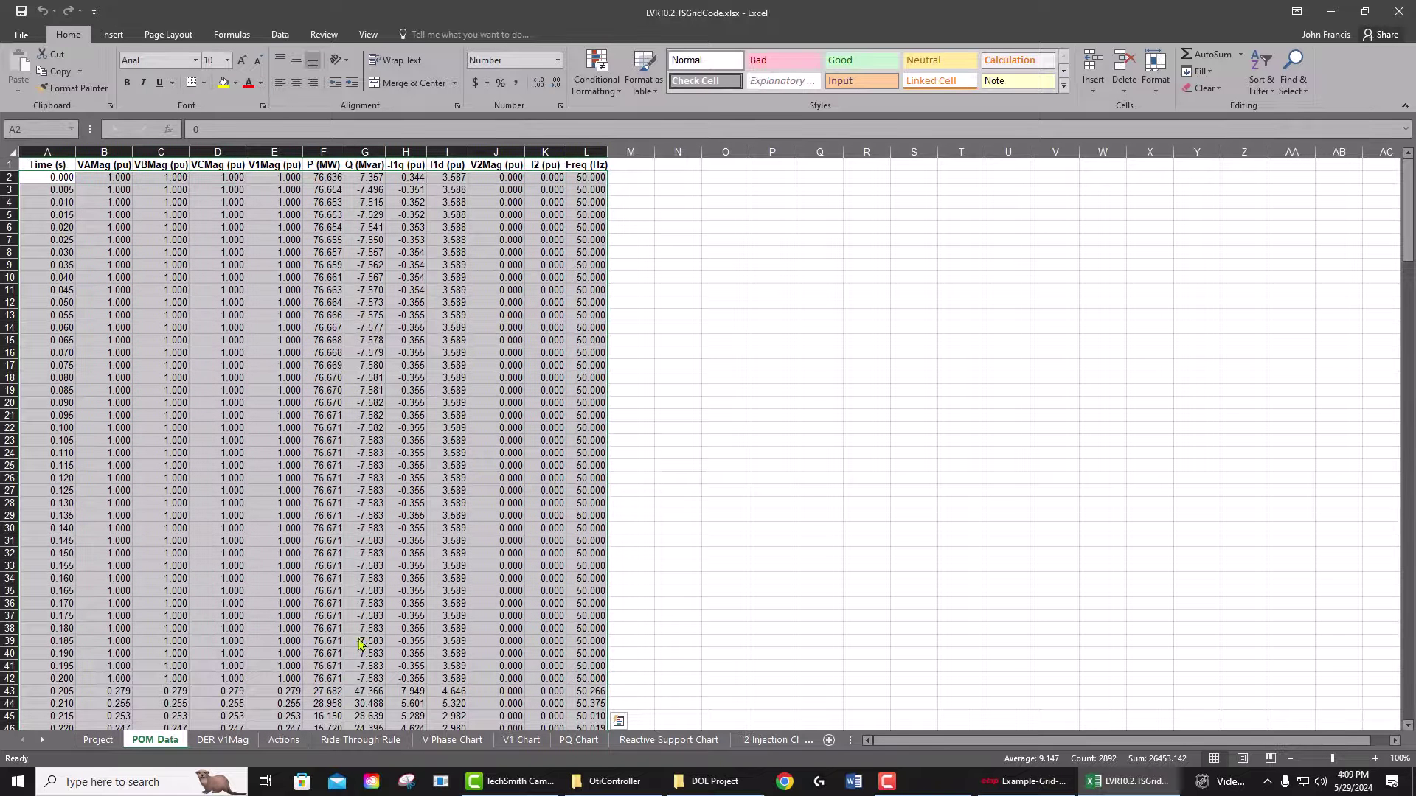
left_click(222, 739)
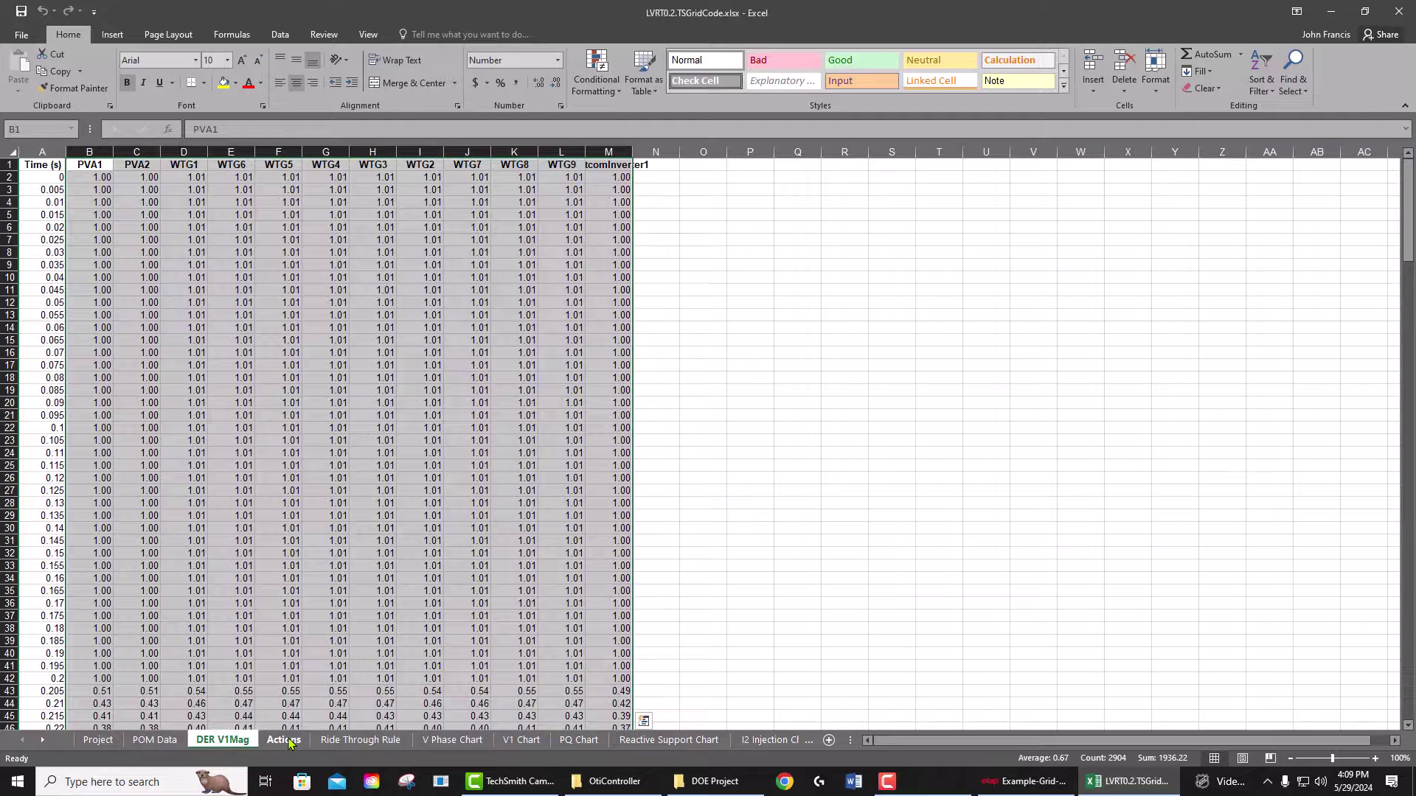
left_click(285, 740)
left_click(329, 740)
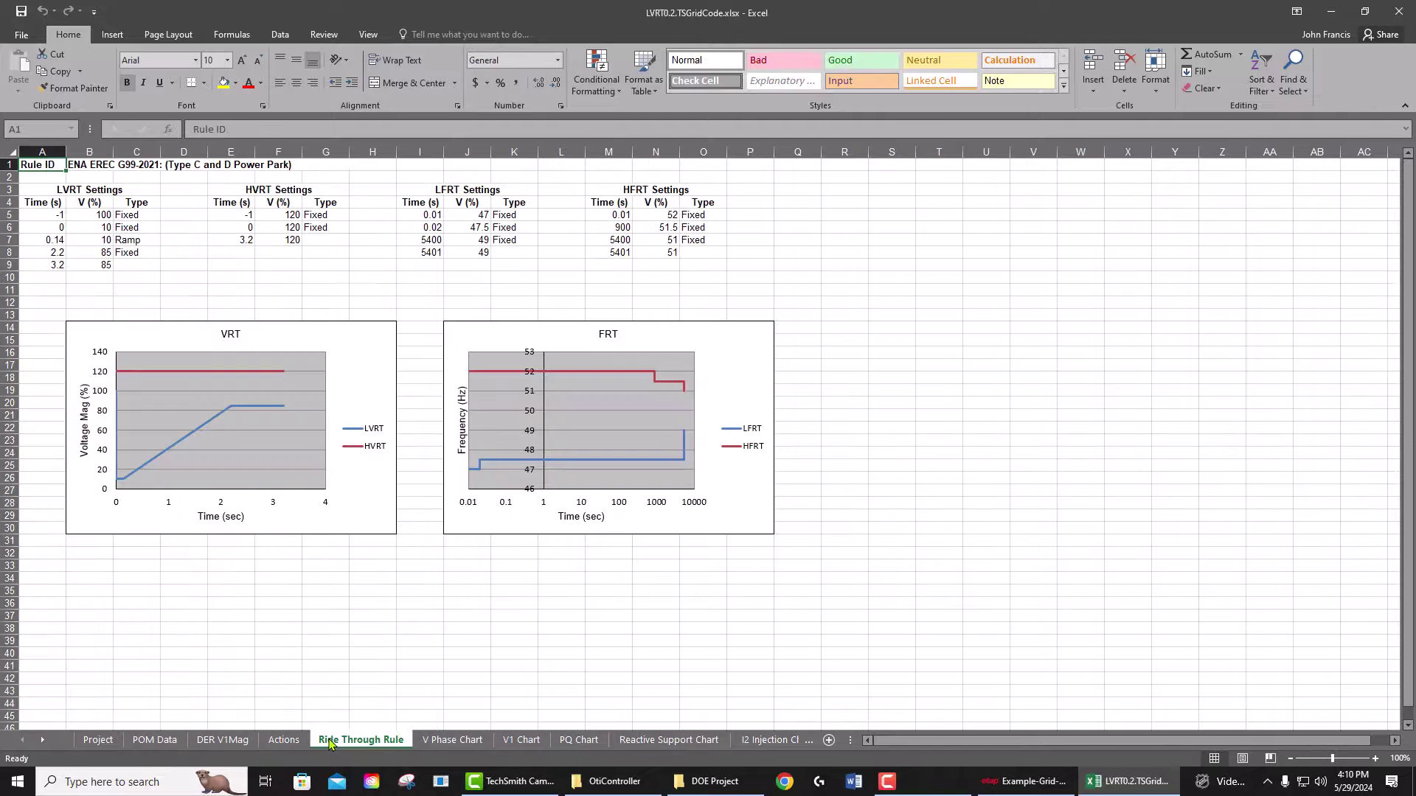
View the V Phase, V1, PQ, Reactive Support, I2 Injection, IBR V1, P HZ and Q V charts
left_click(452, 739)
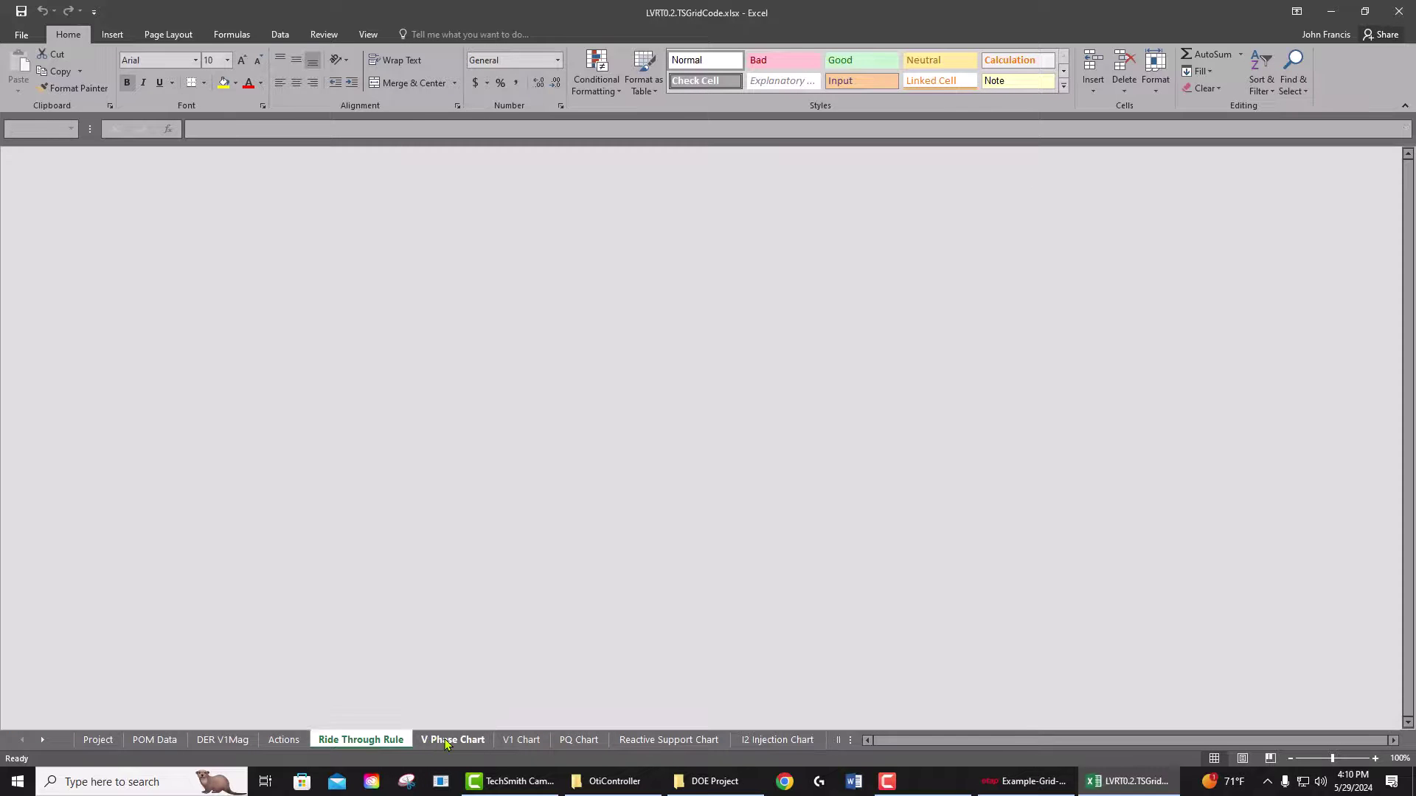
left_click(528, 742)
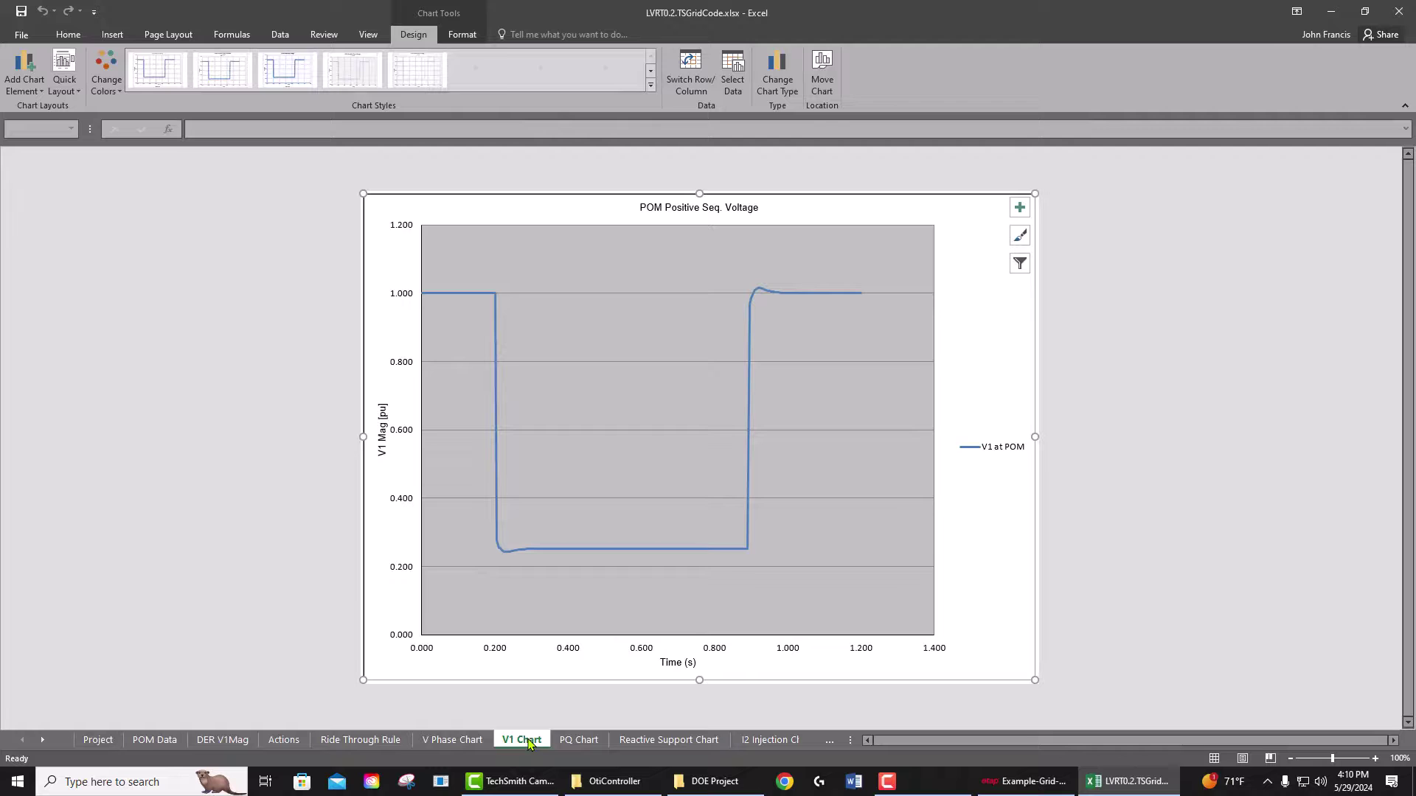
left_click(580, 741)
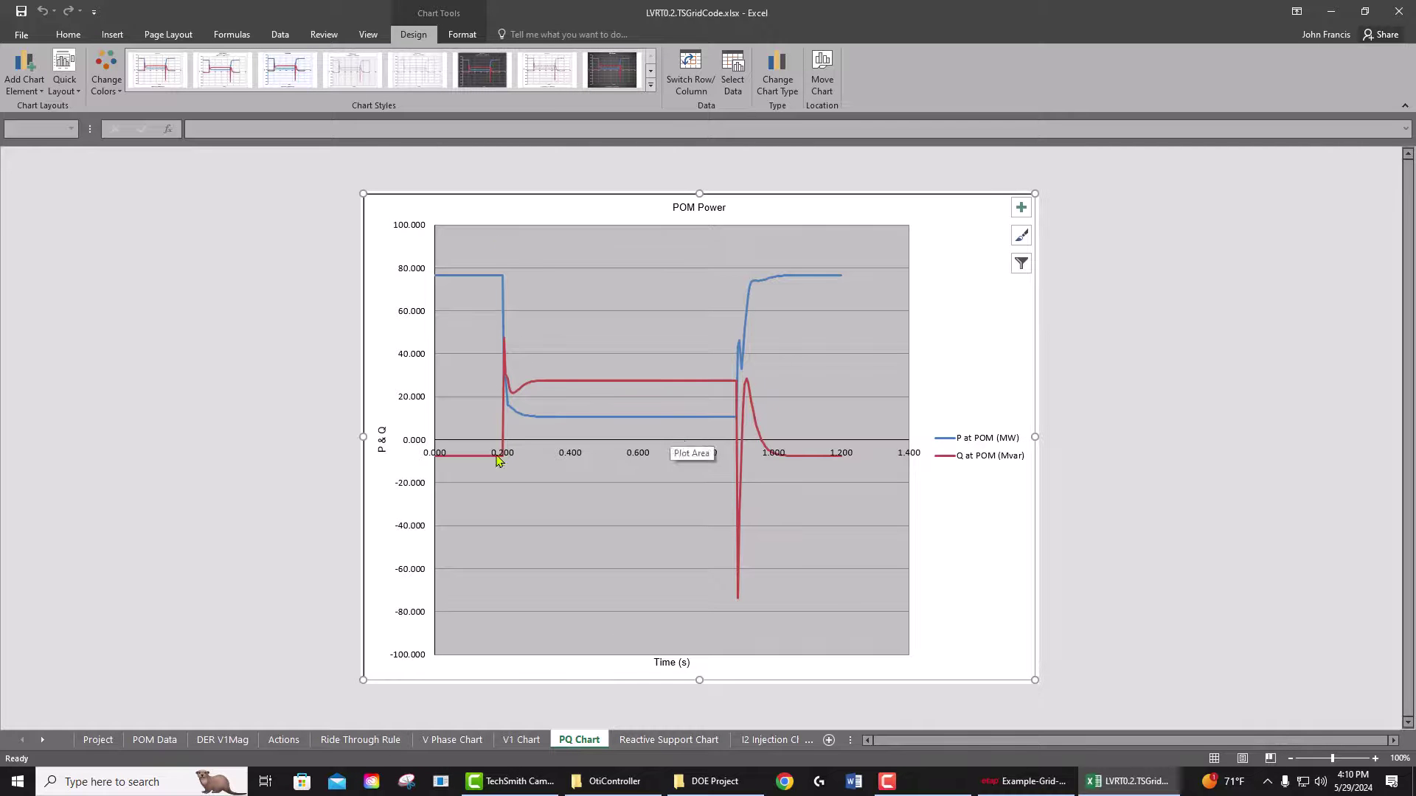
left_click(700, 739)
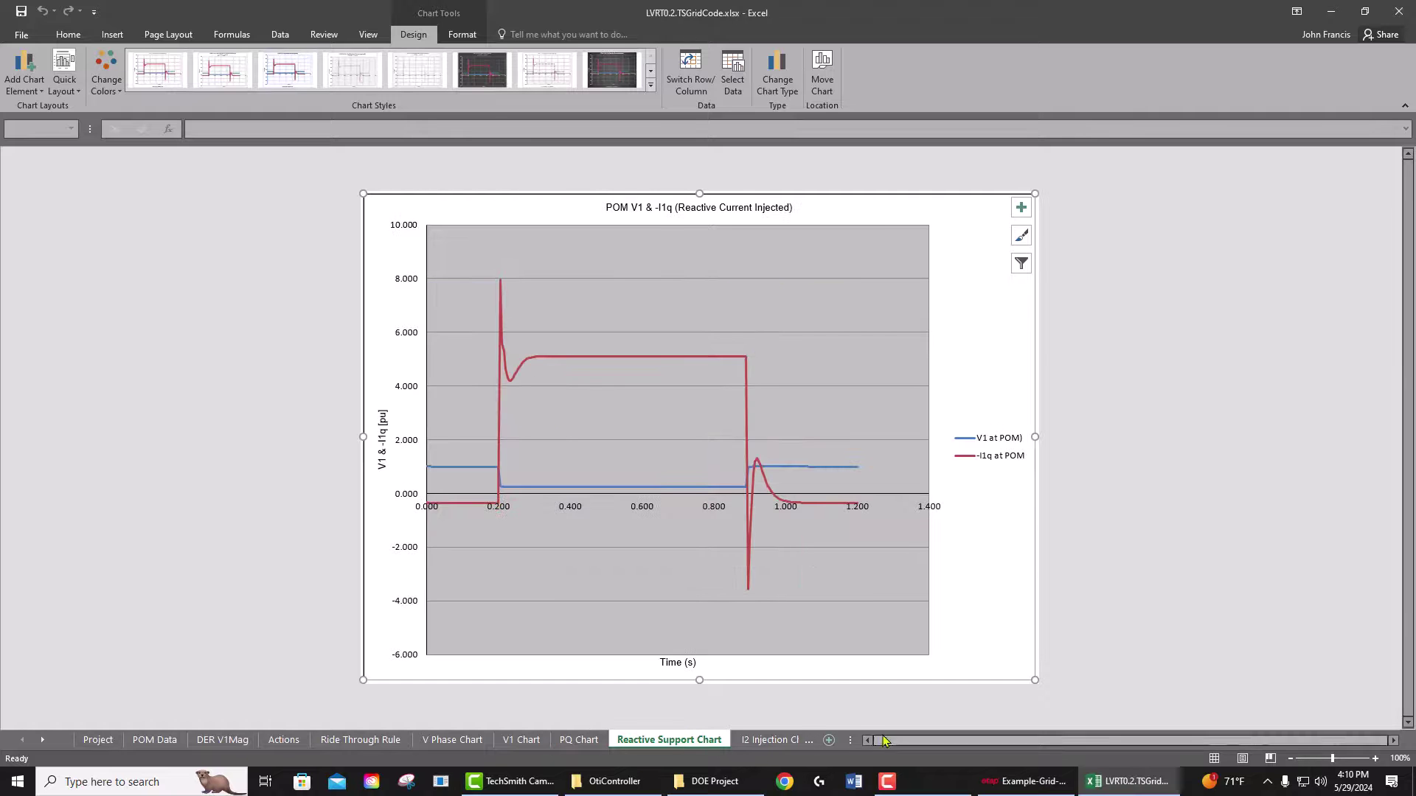
left_click_drag(850, 739, 1076, 740)
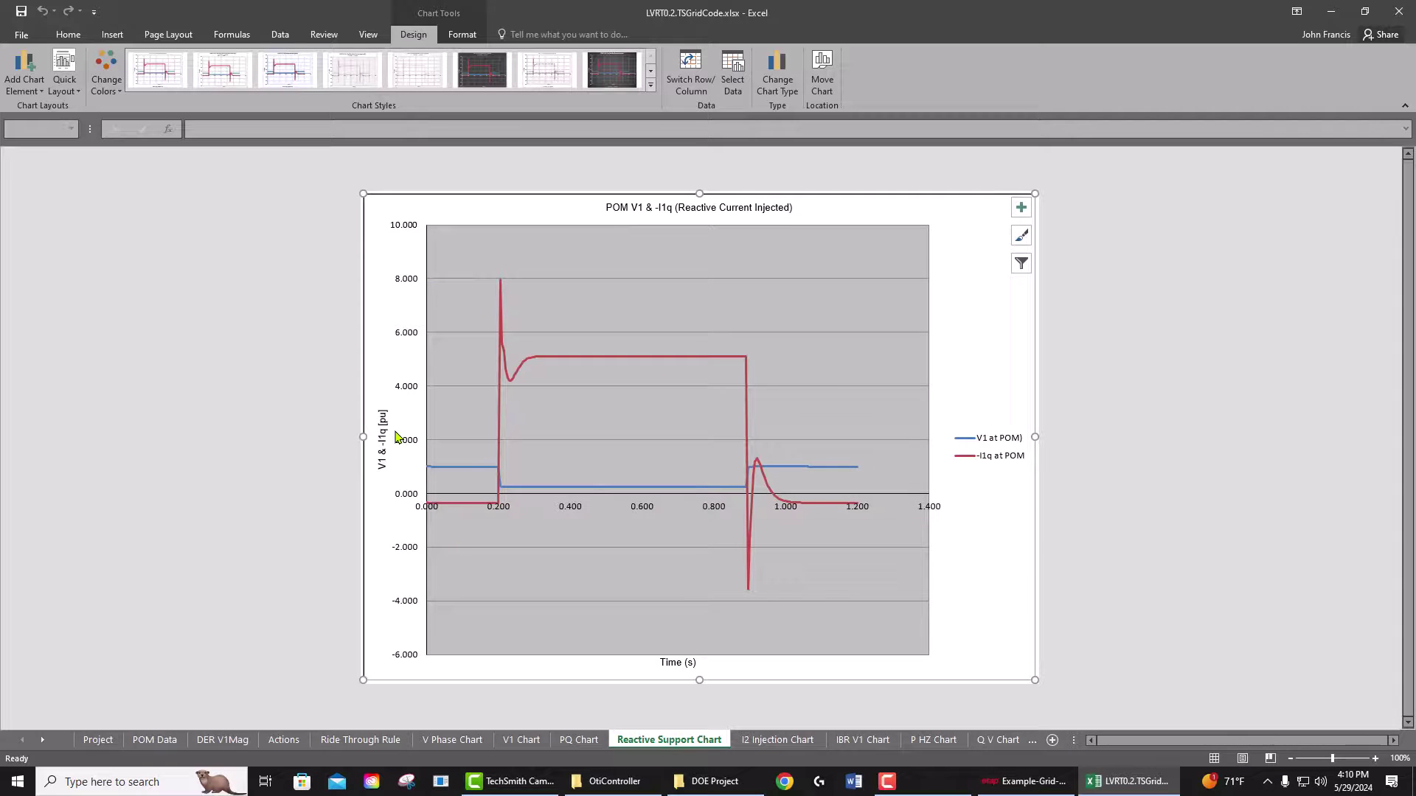
left_click(811, 735)
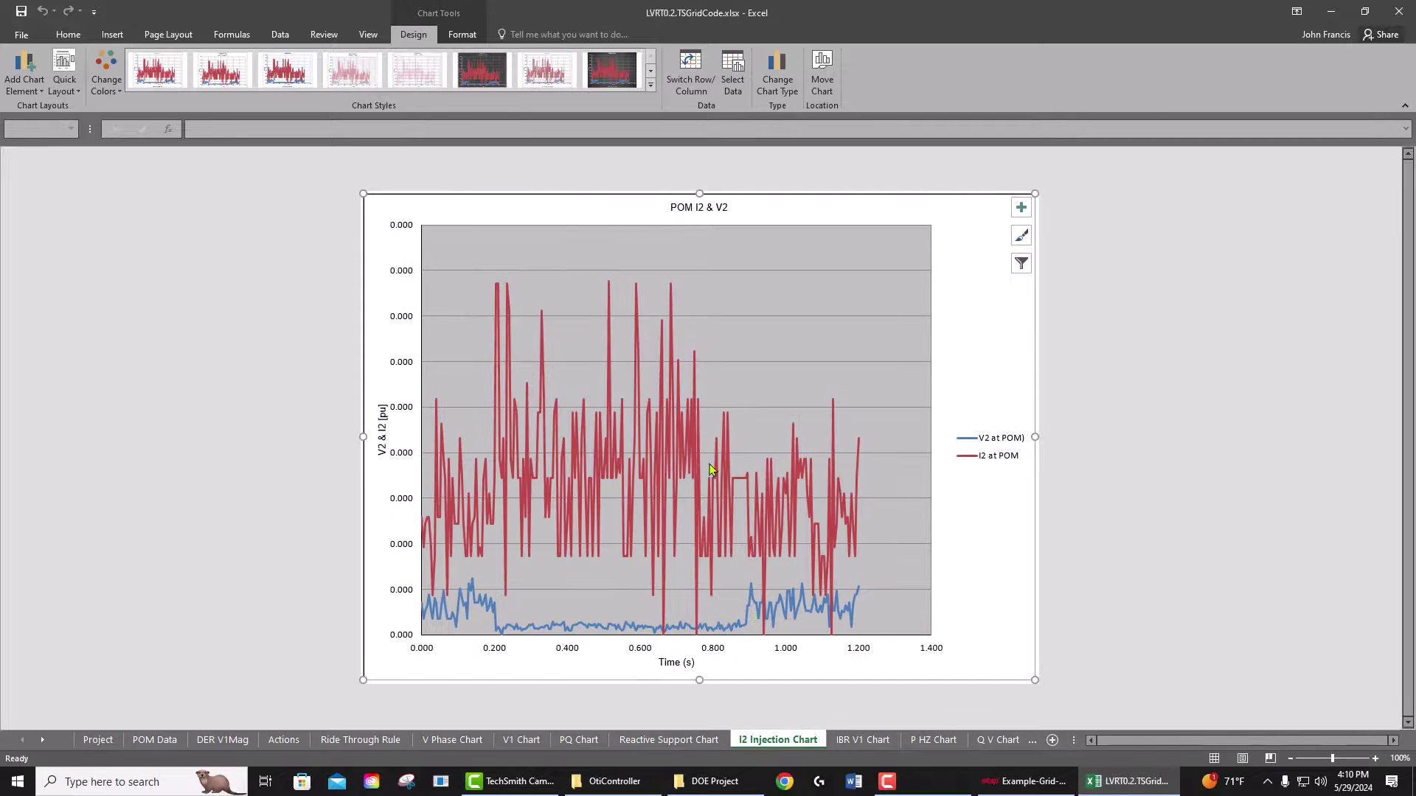
left_click(850, 739)
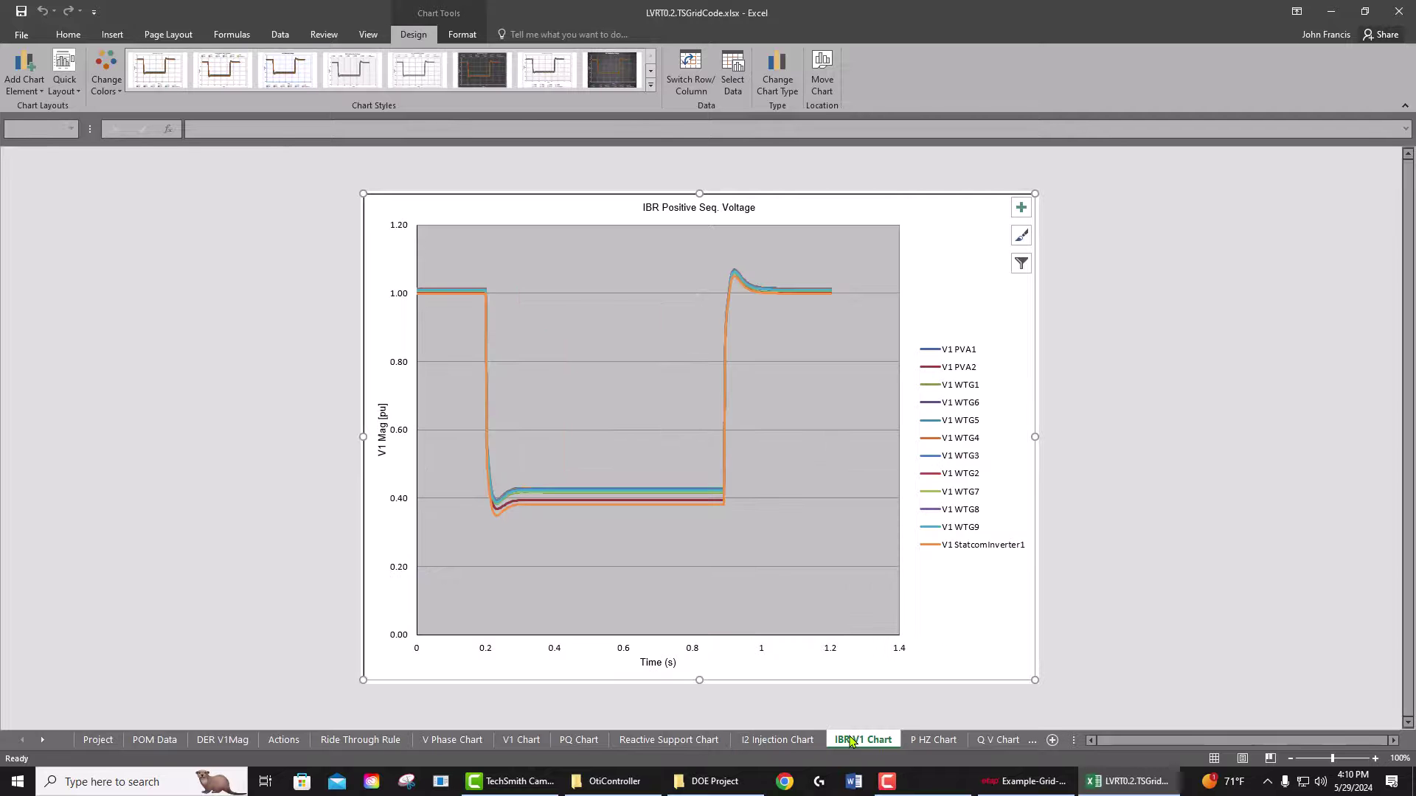
left_click(925, 743)
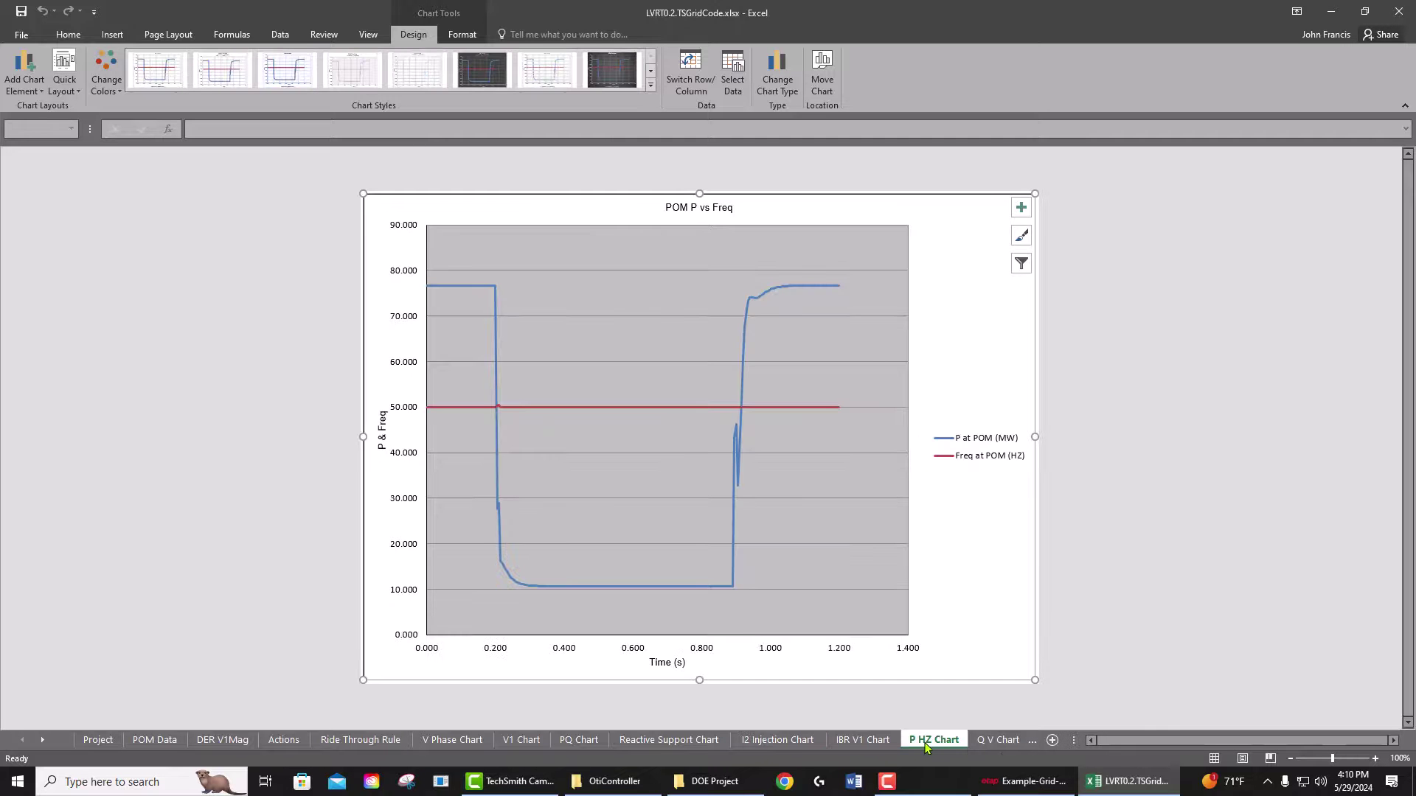
left_click(999, 740)
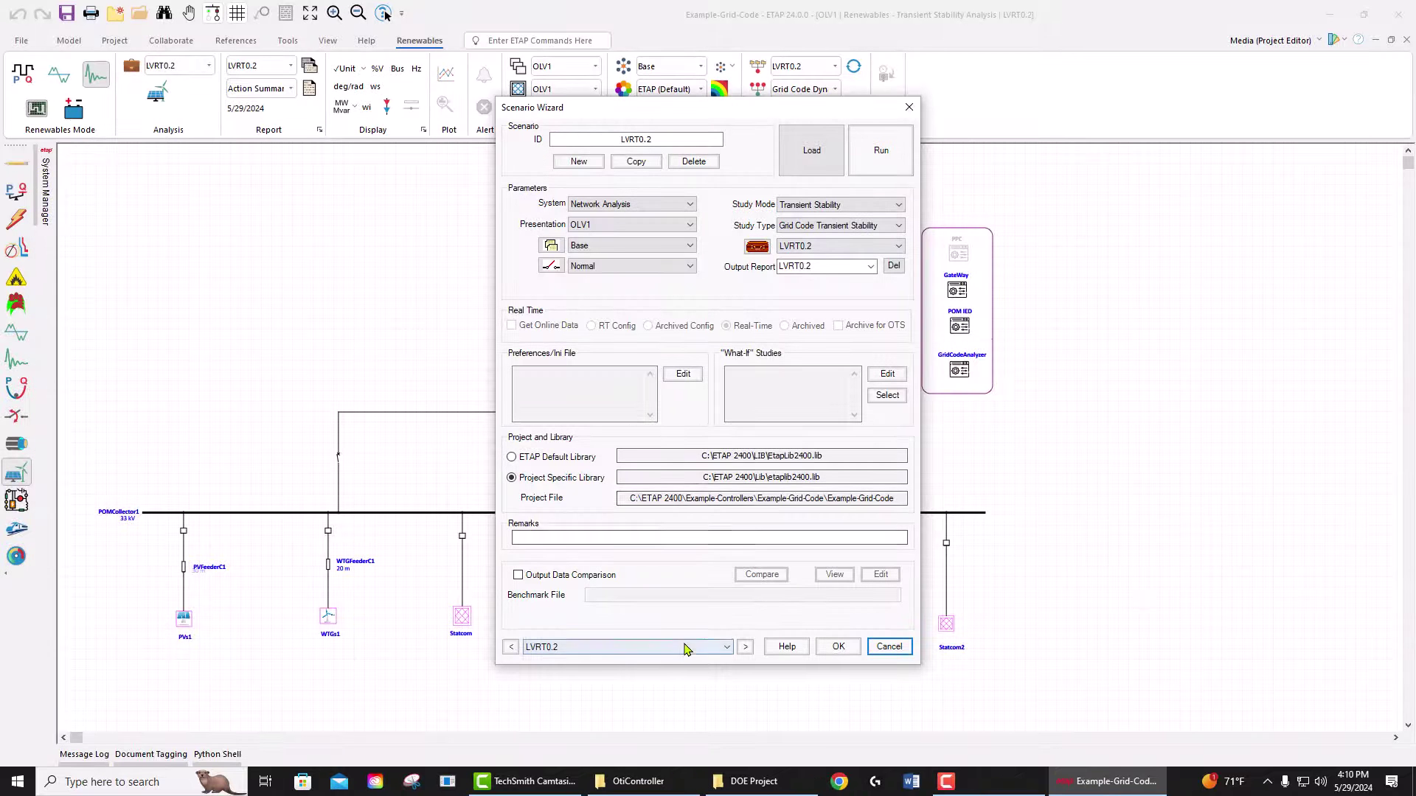
Select the PPCTest scenario, run it, and close the Scenario Wizard
left_click(679, 646)
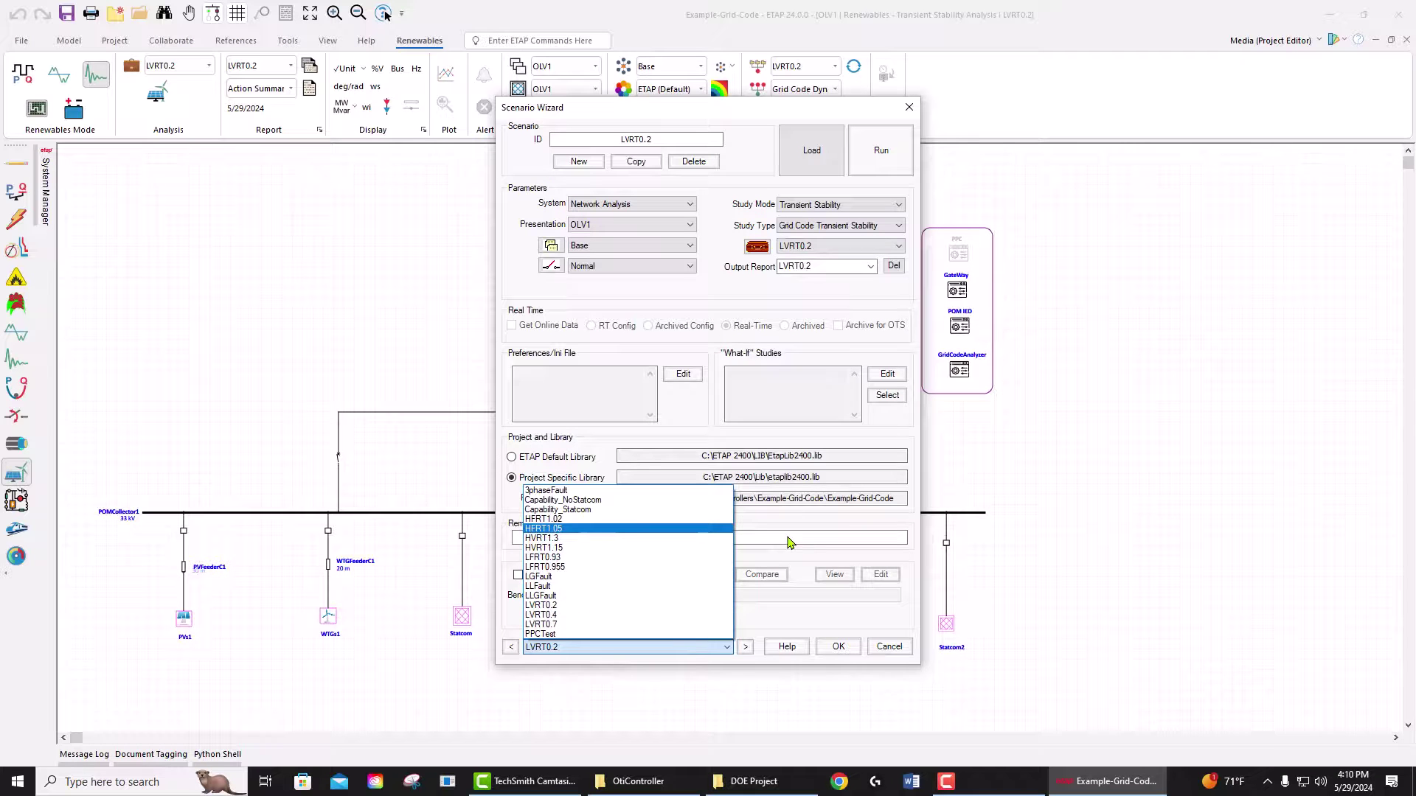
left_click(859, 503)
left_click(623, 647)
left_click(790, 616)
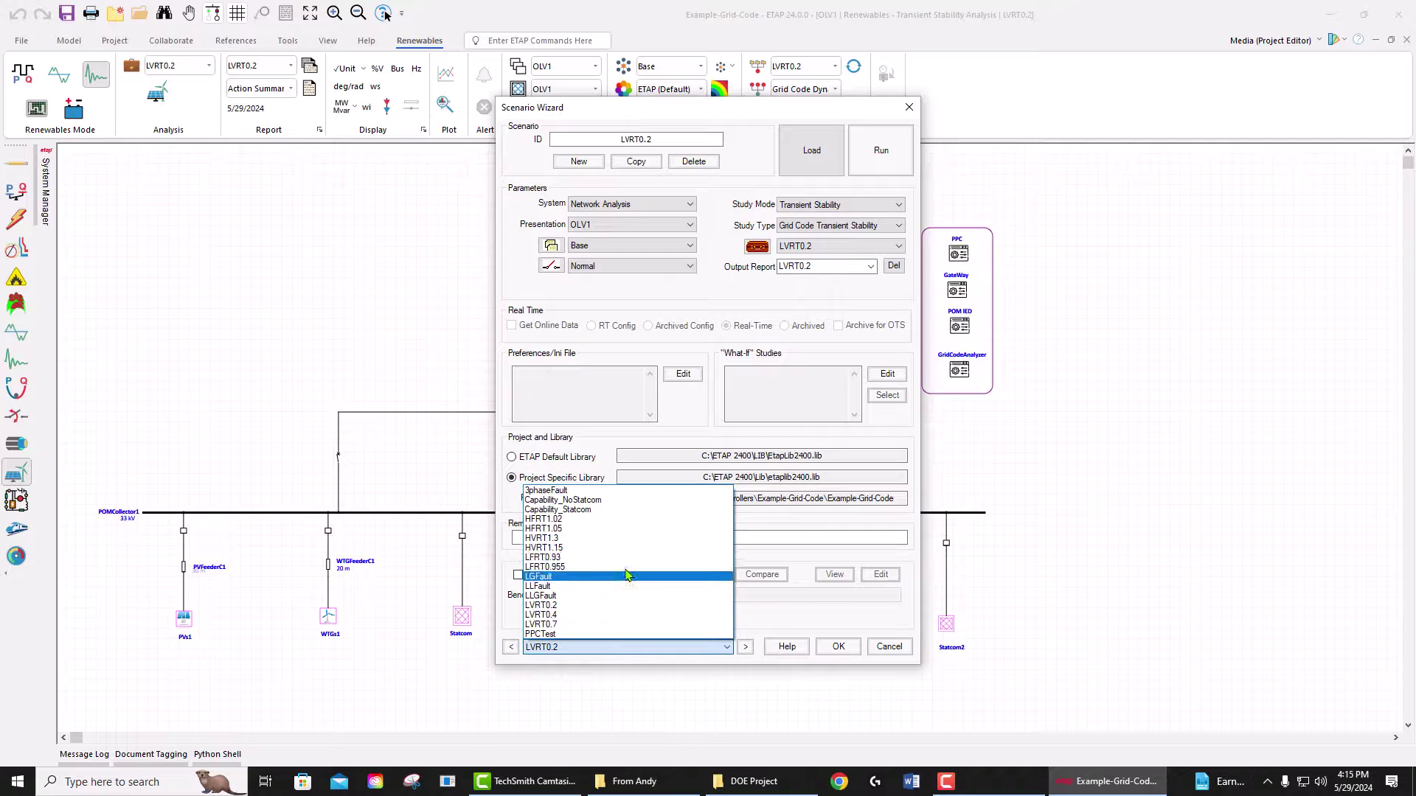
left_click(581, 635)
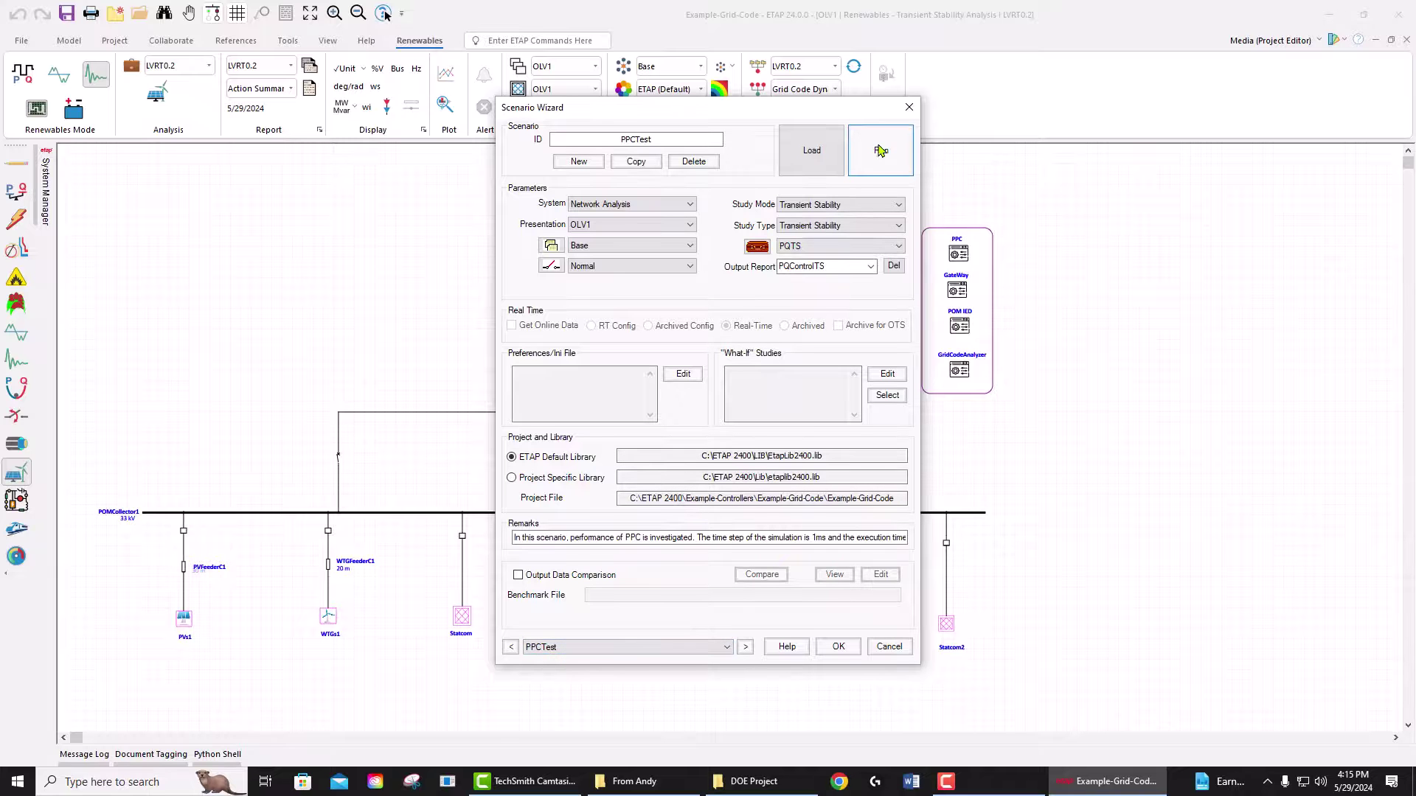
left_click(881, 149)
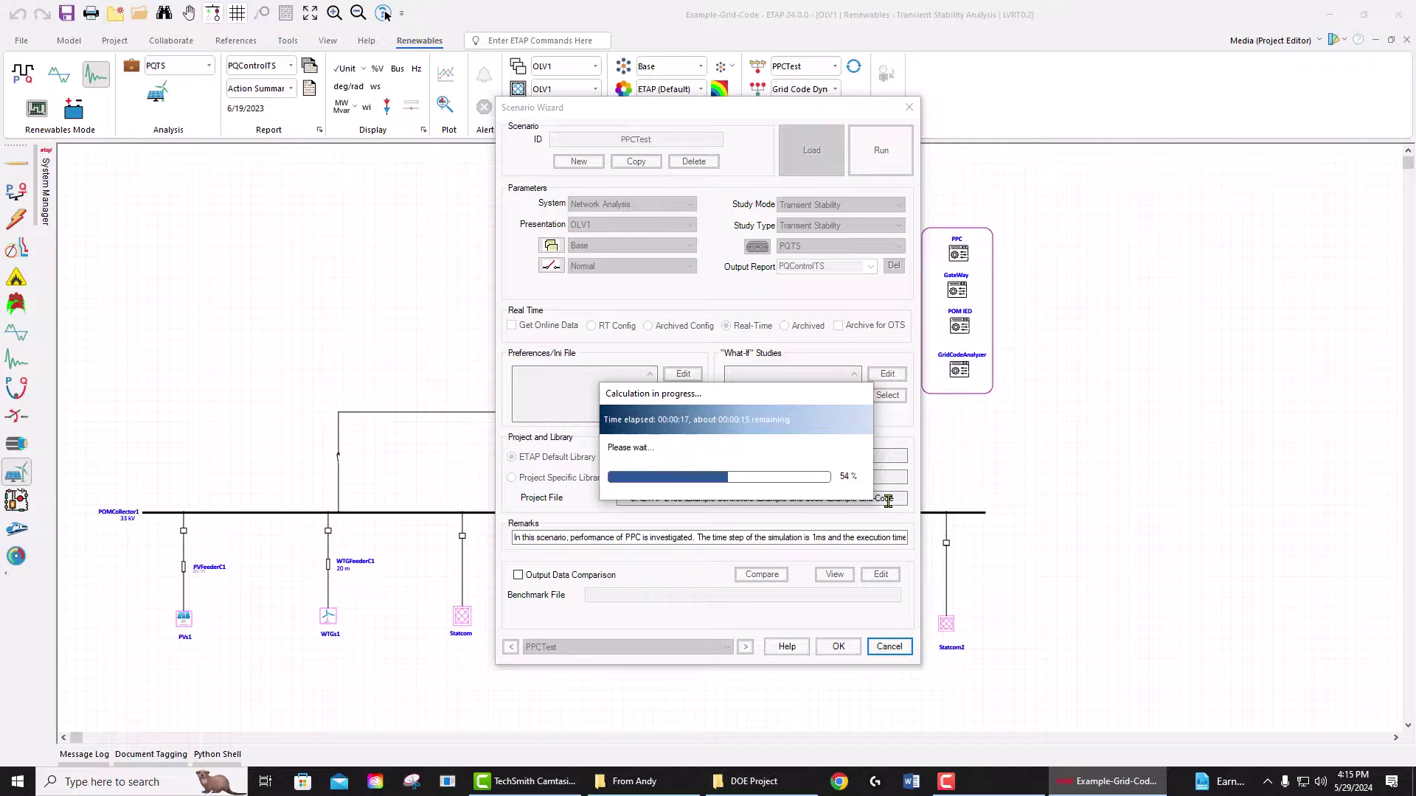
left_click(838, 647)
Review the Curtail, Uncurtail, QControl and PFControl event actions, including PFControl's QMode, then close the study case
left_click(132, 66)
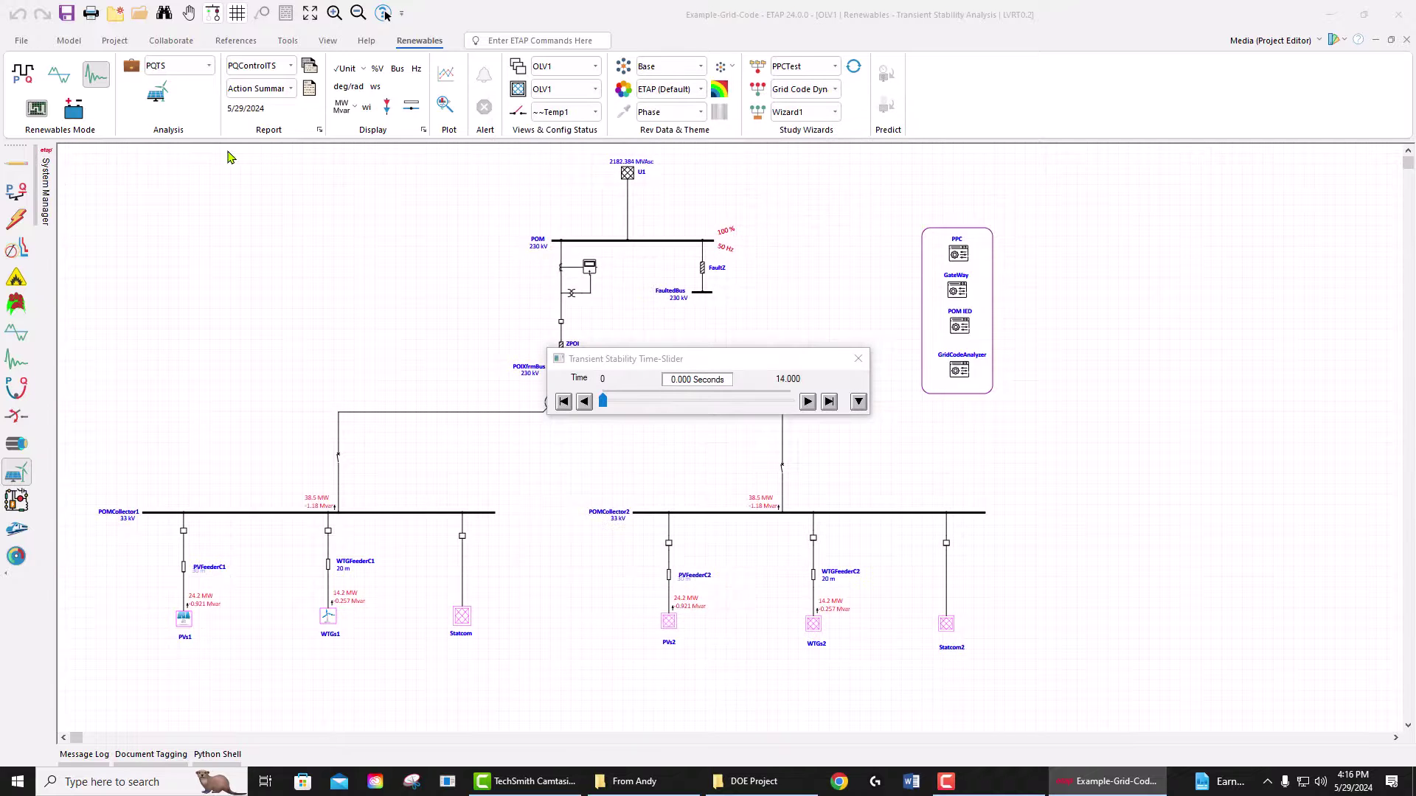
left_click(532, 224)
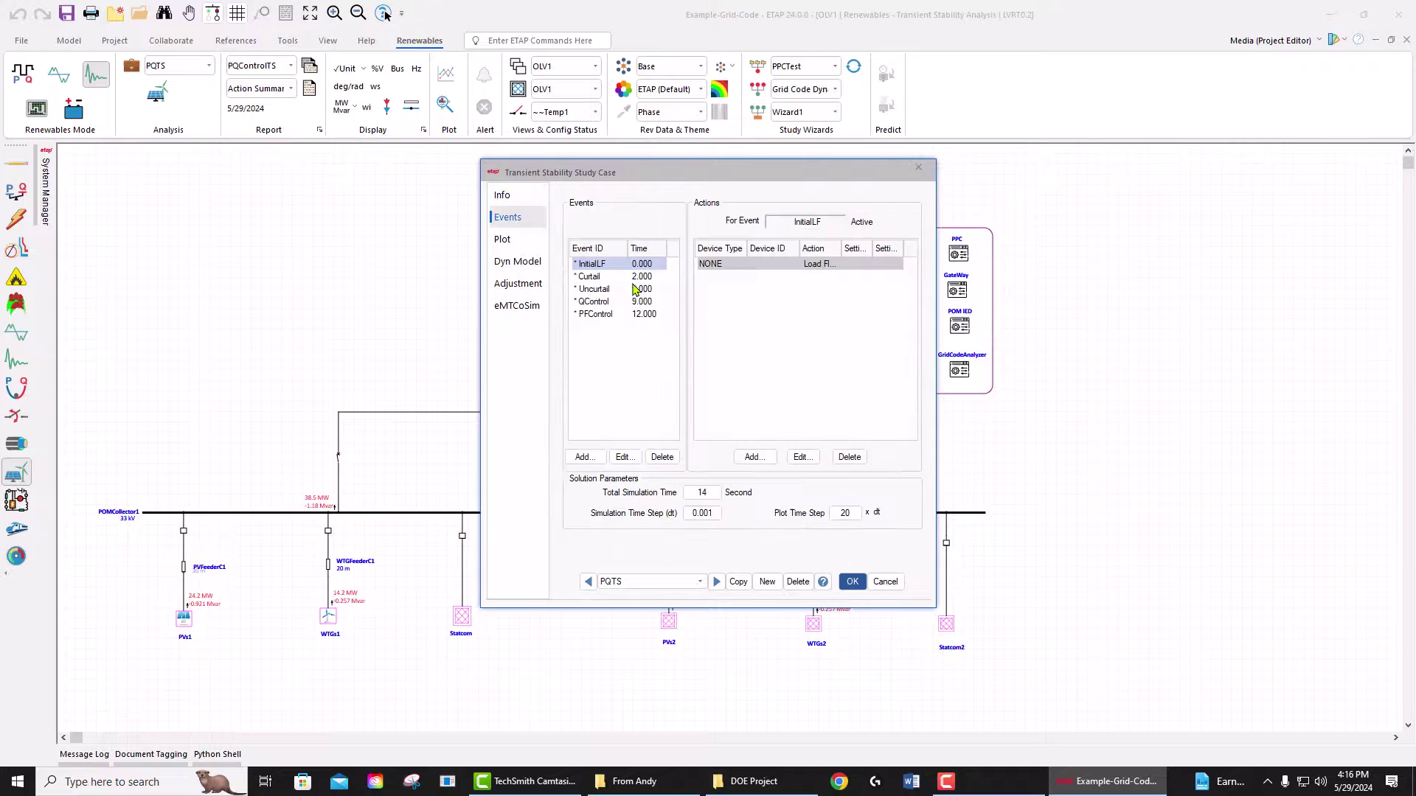
left_click(631, 278)
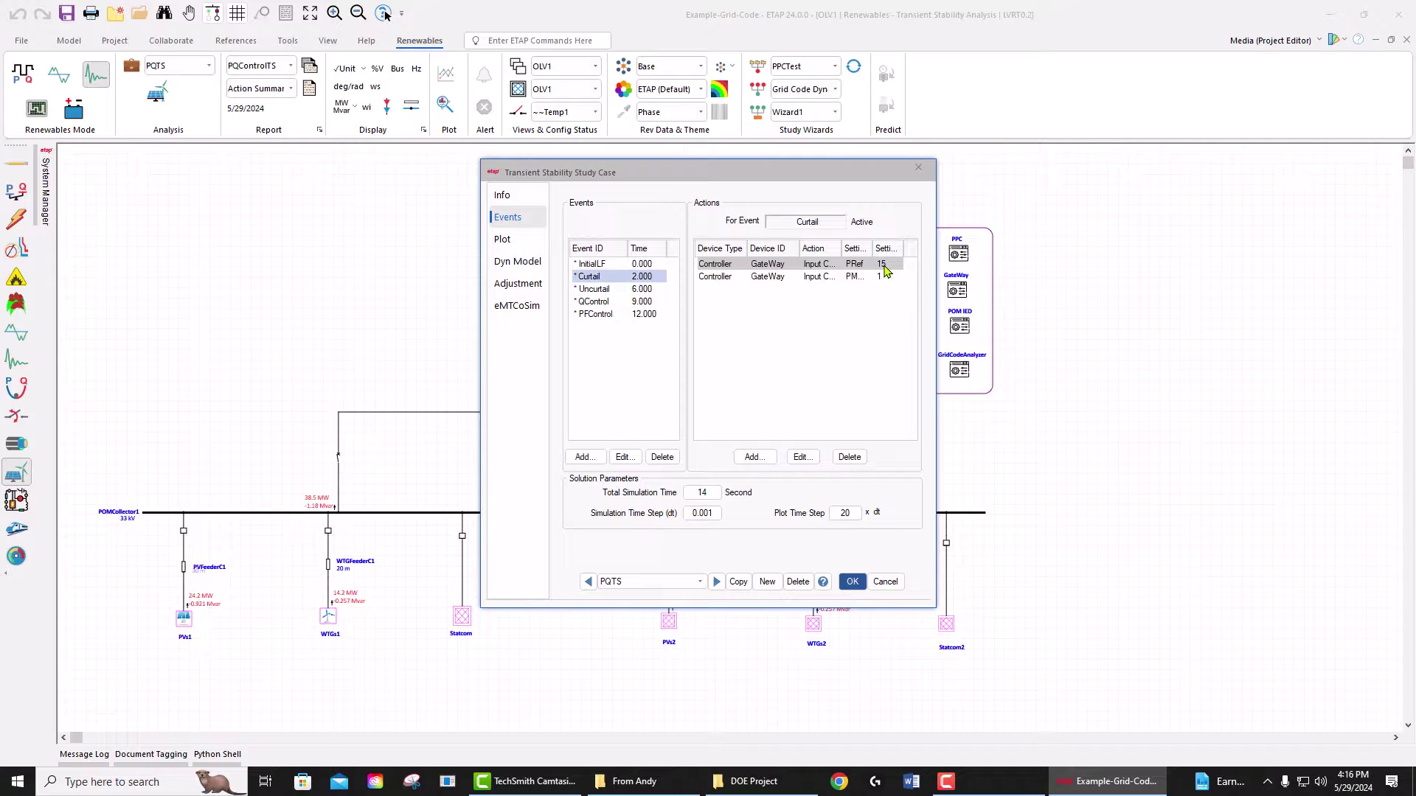
left_click(623, 292)
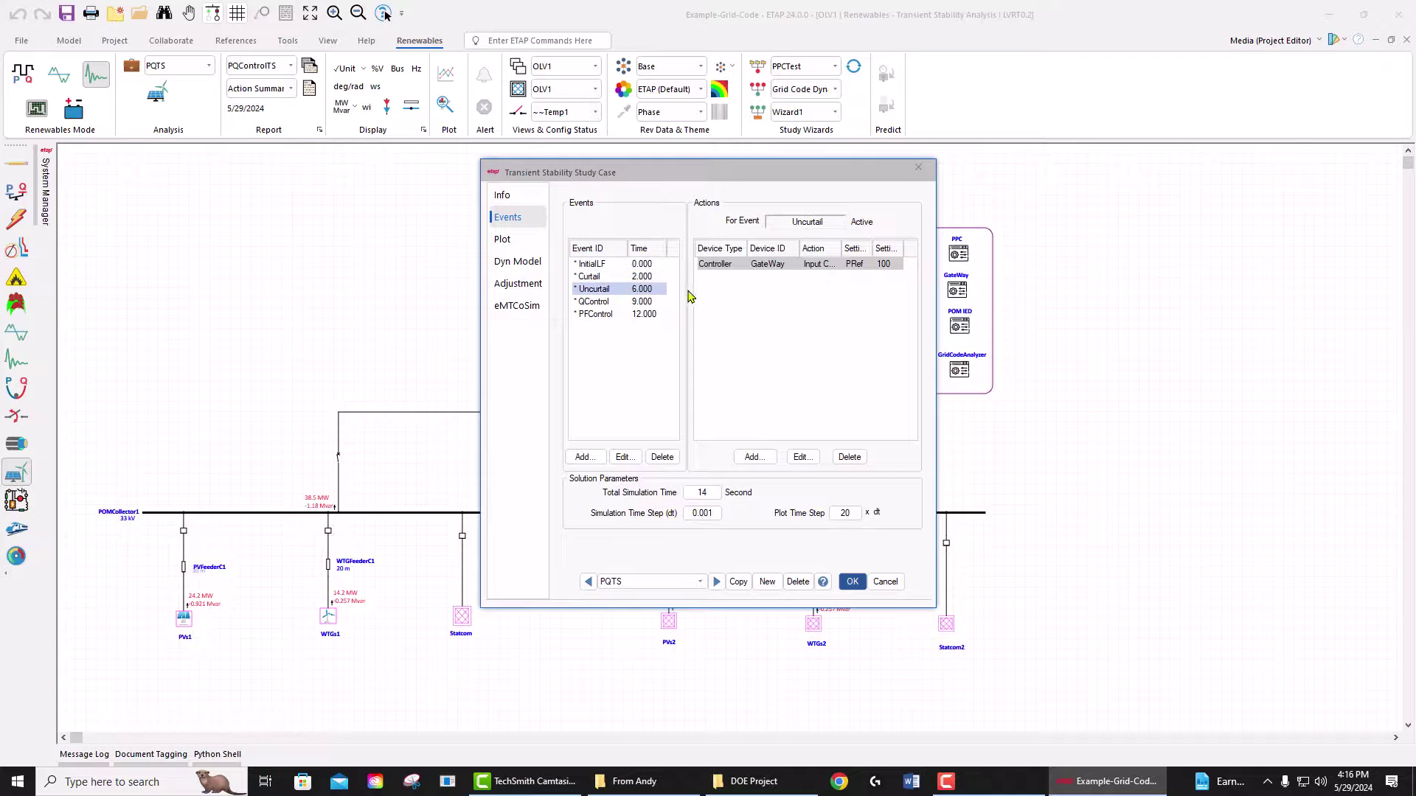
left_click(628, 302)
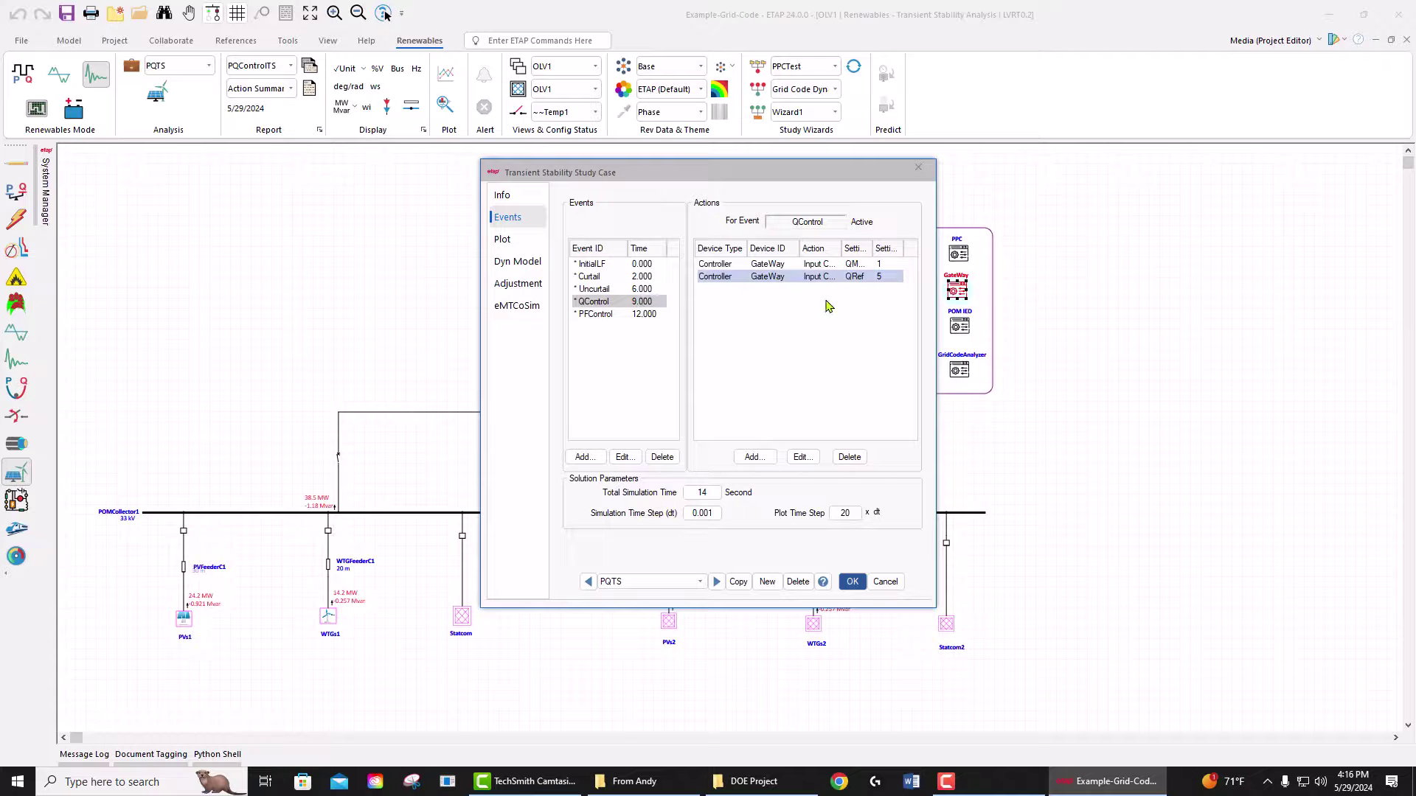
left_click_drag(873, 249, 895, 248)
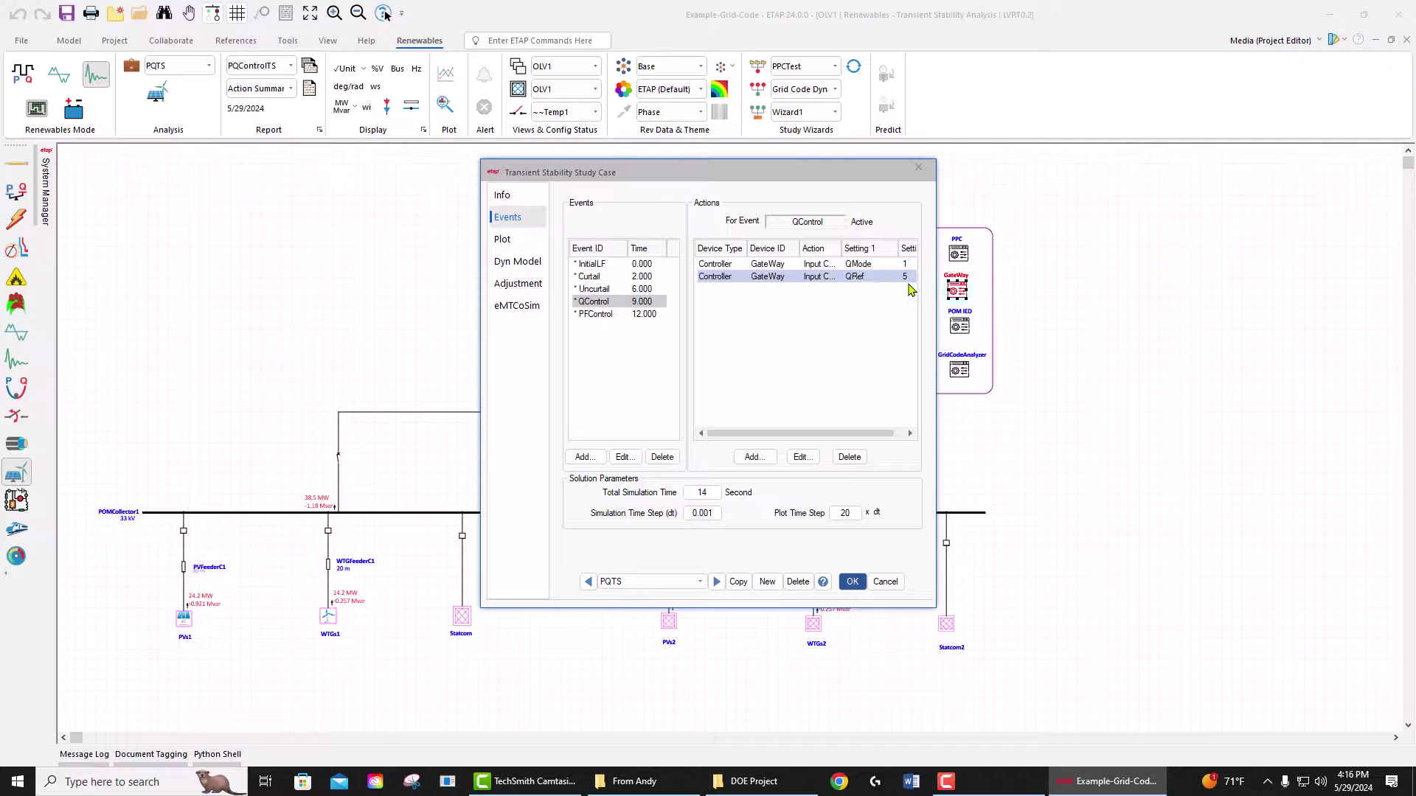
left_click(643, 315)
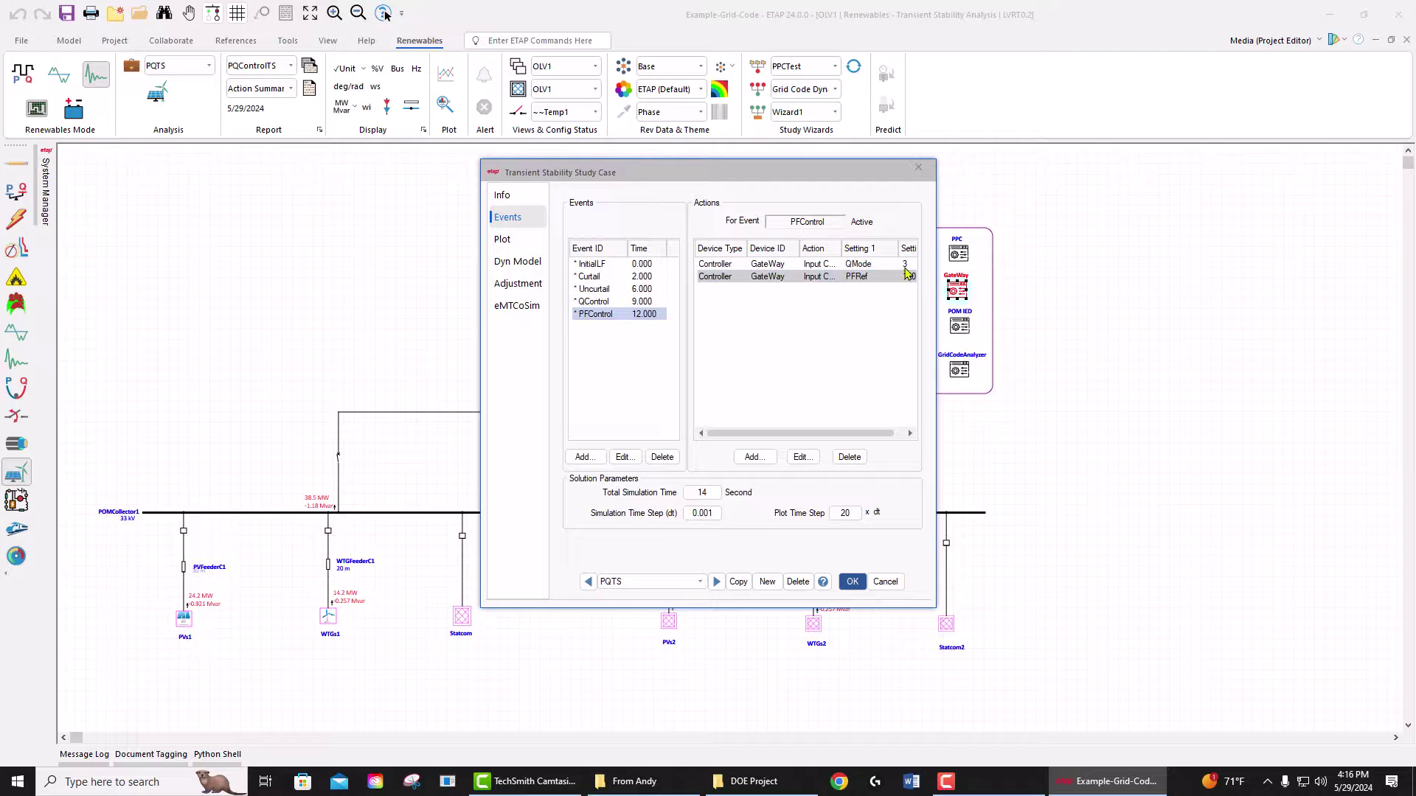
left_click(871, 266)
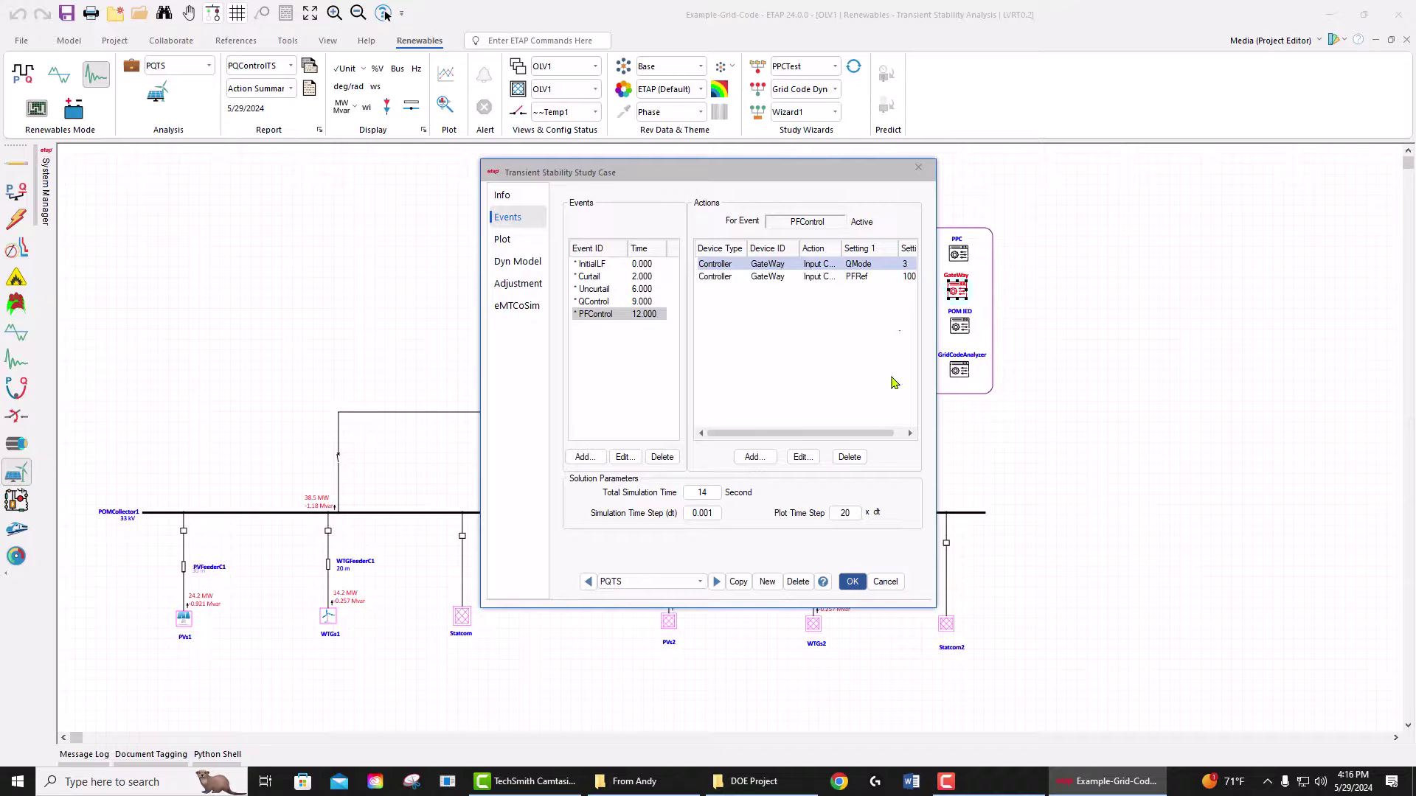
left_click(885, 582)
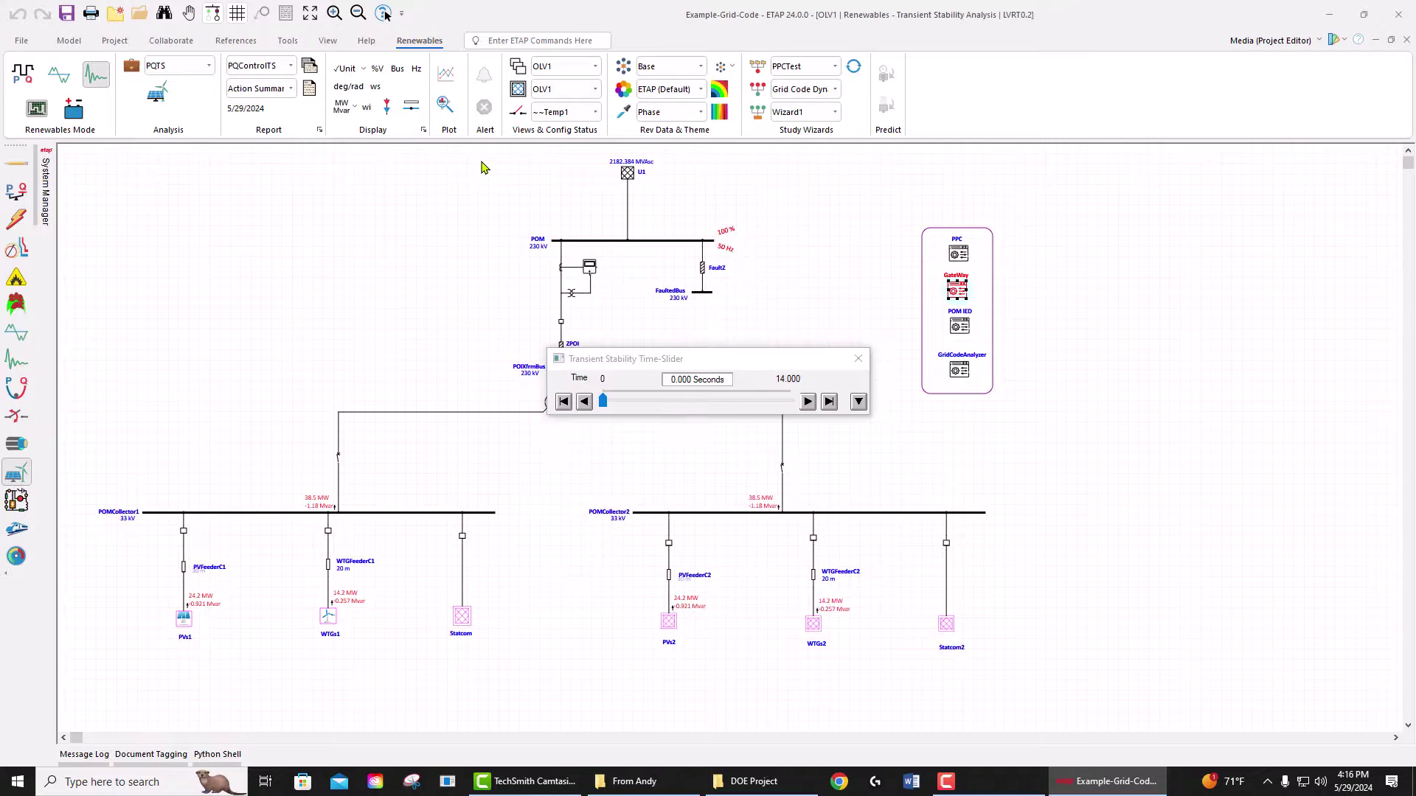
Plot the ZPOI branch's MW (To) real power and read values along the curve
left_click(446, 102)
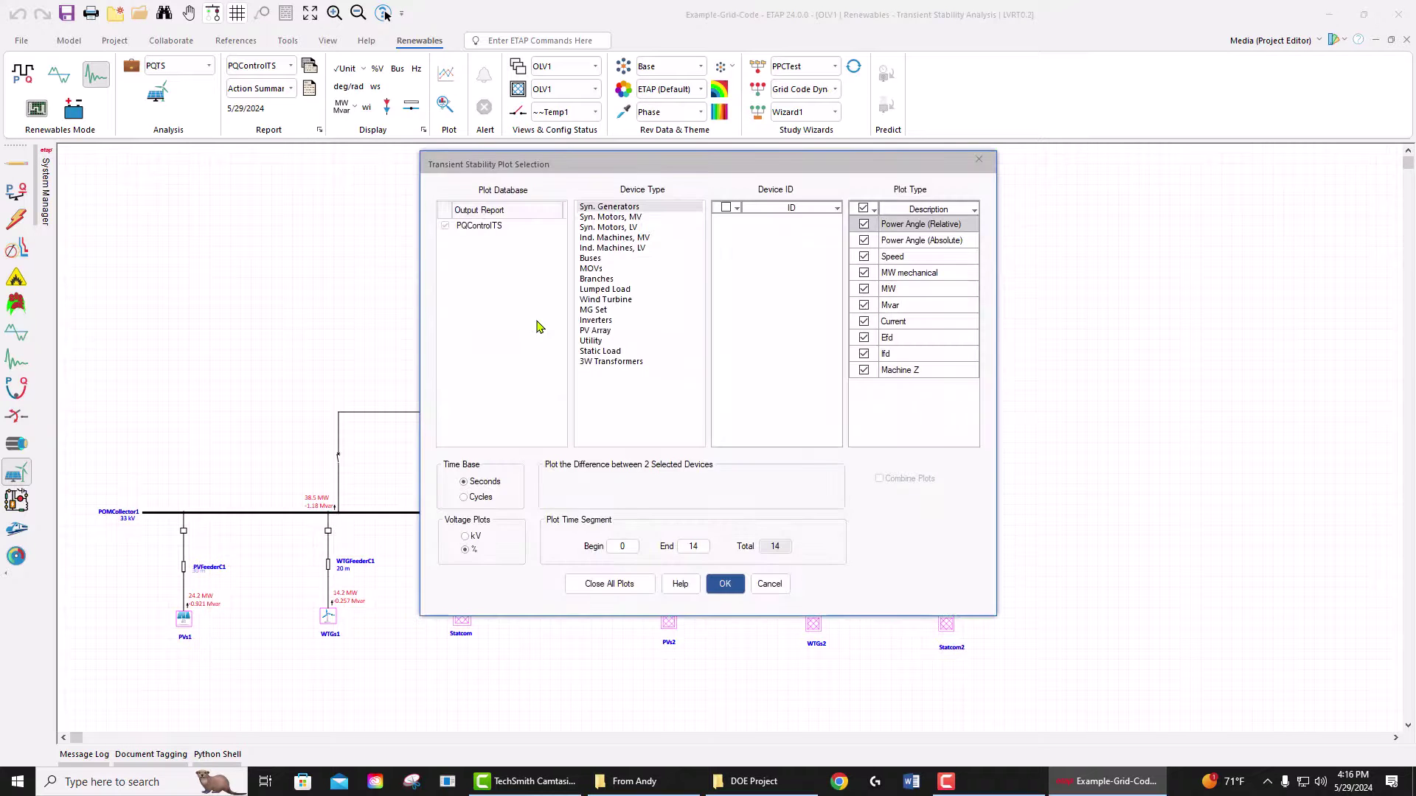
left_click(596, 279)
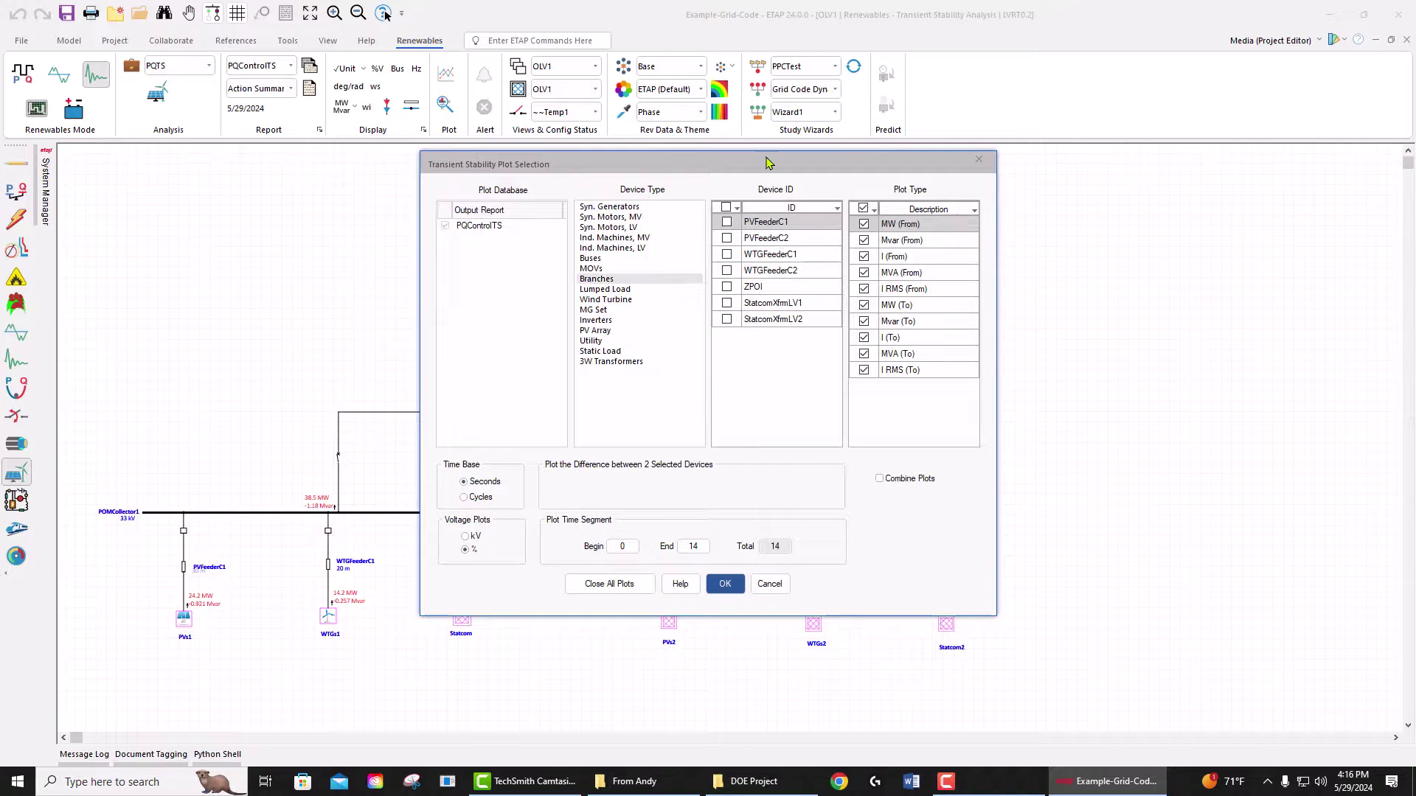
left_click_drag(767, 162, 487, 174)
left_click(467, 301)
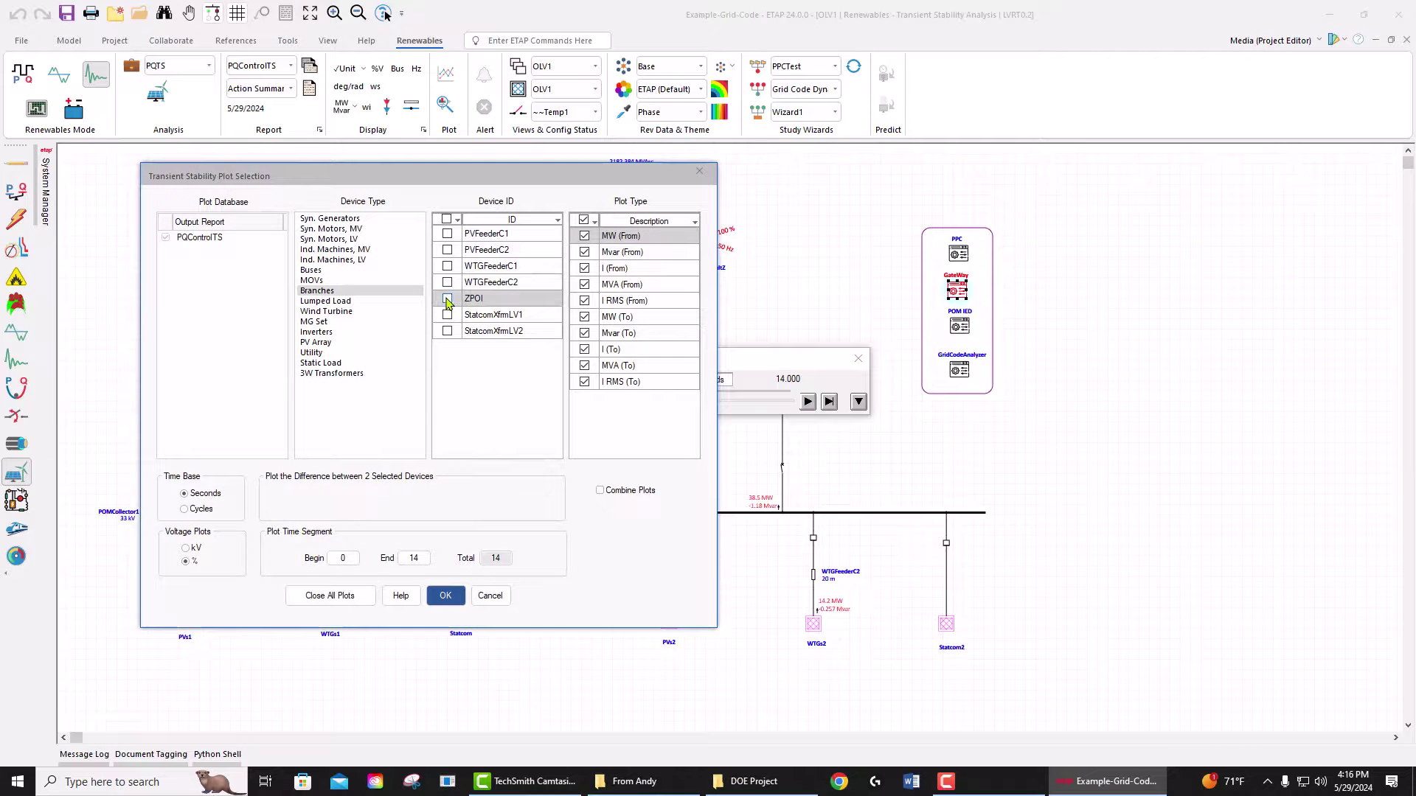
left_click(447, 299)
left_click(584, 317)
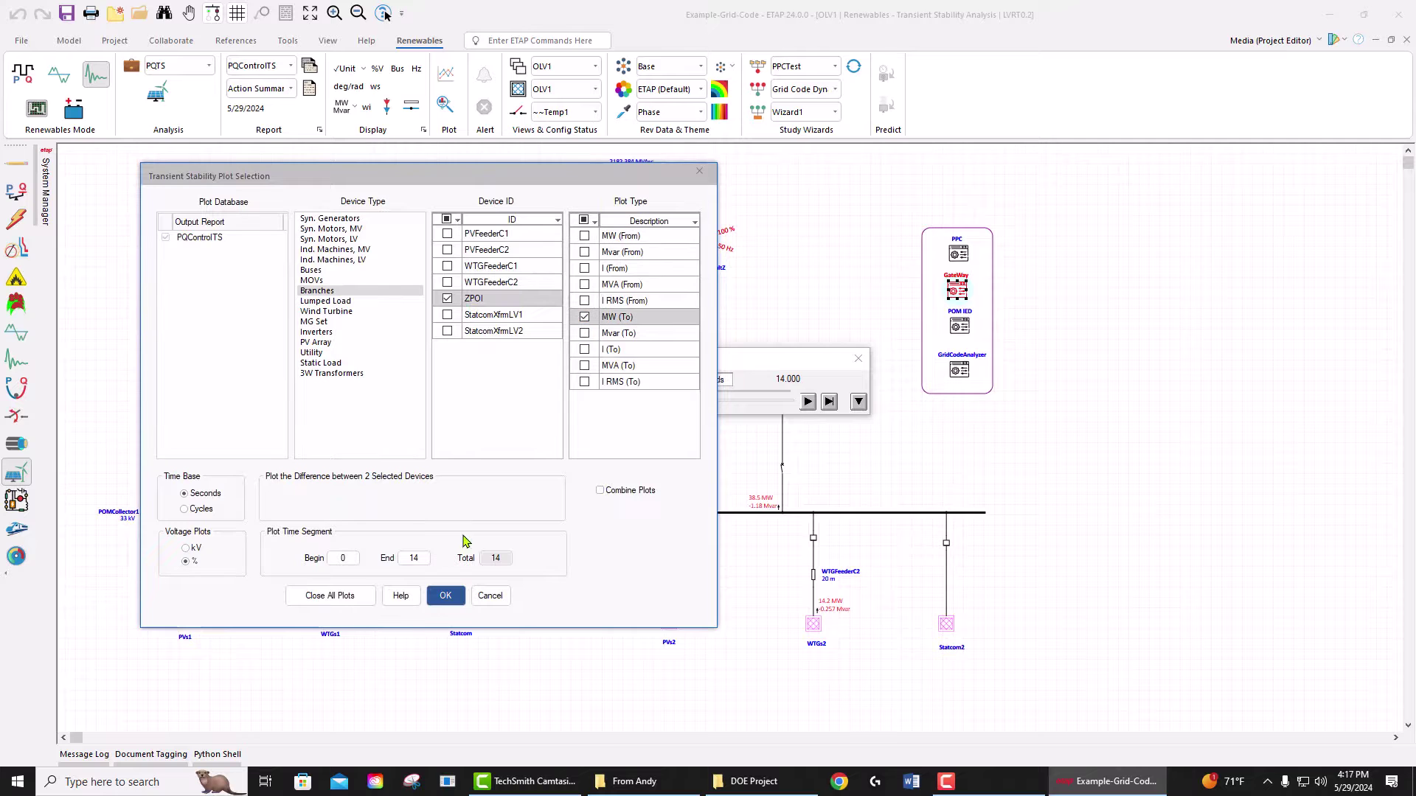
left_click(445, 595)
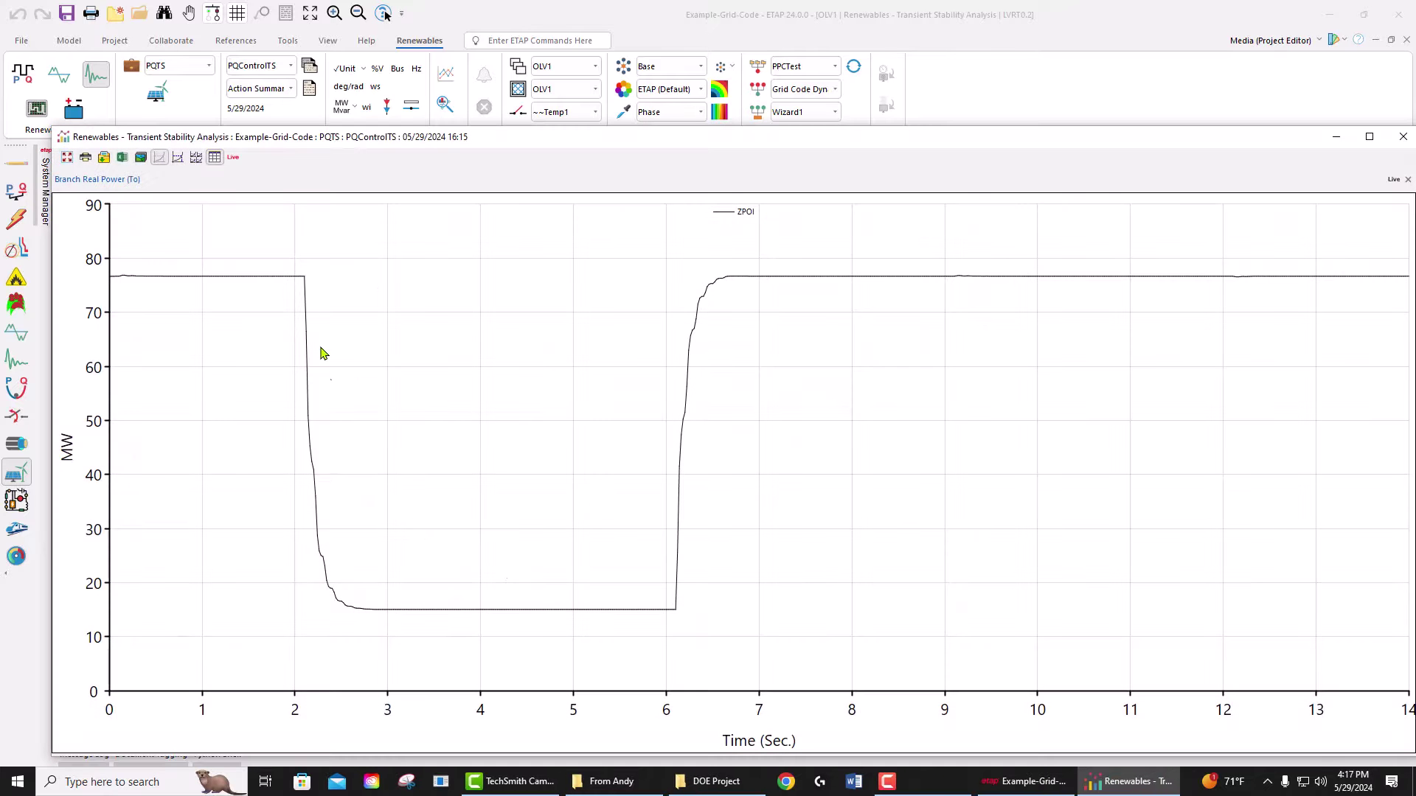
left_click(177, 157)
left_click(1403, 137)
Replot ZPOI with Mvar (To) instead and read the reactive power values
left_click(447, 73)
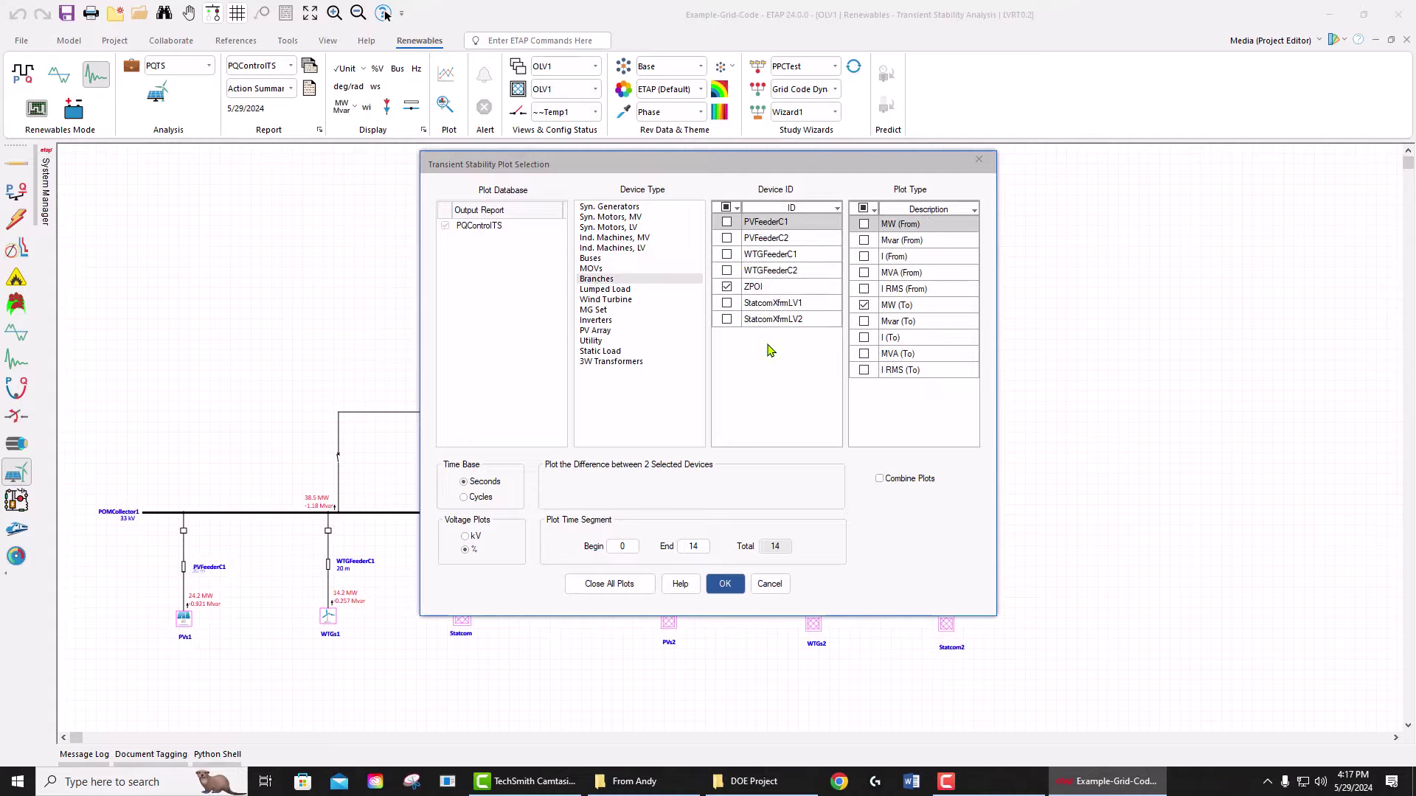
left_click(863, 305)
left_click(864, 321)
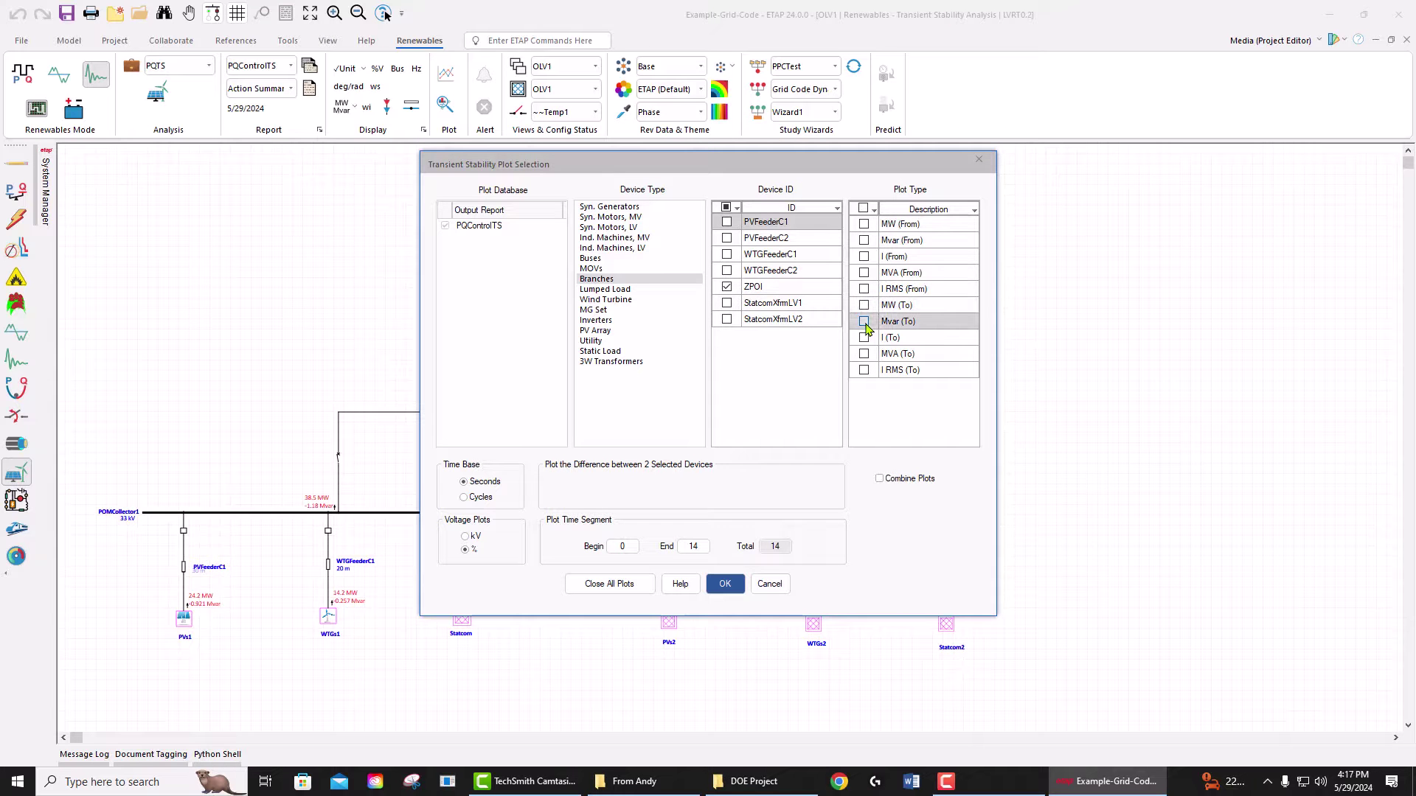
left_click(723, 585)
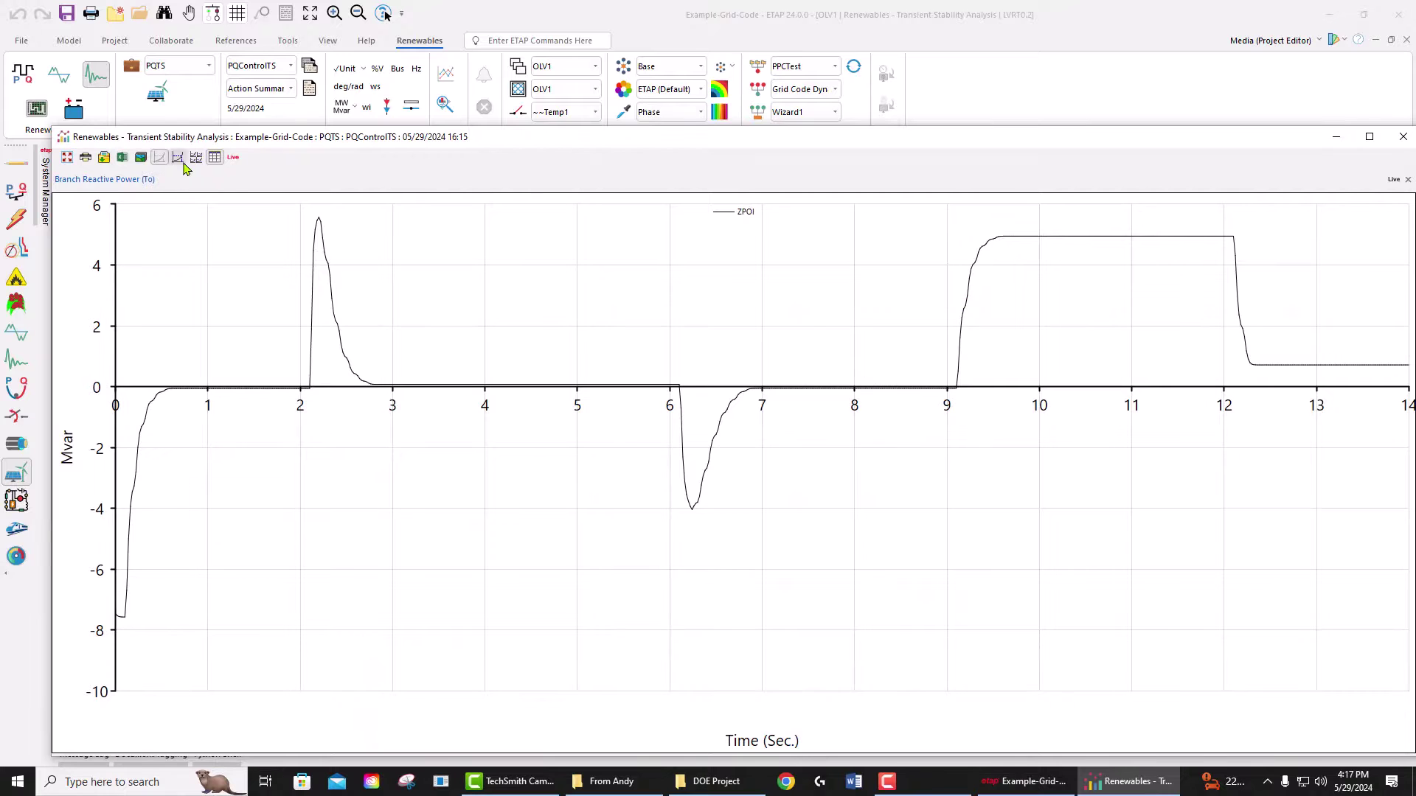
left_click(178, 158)
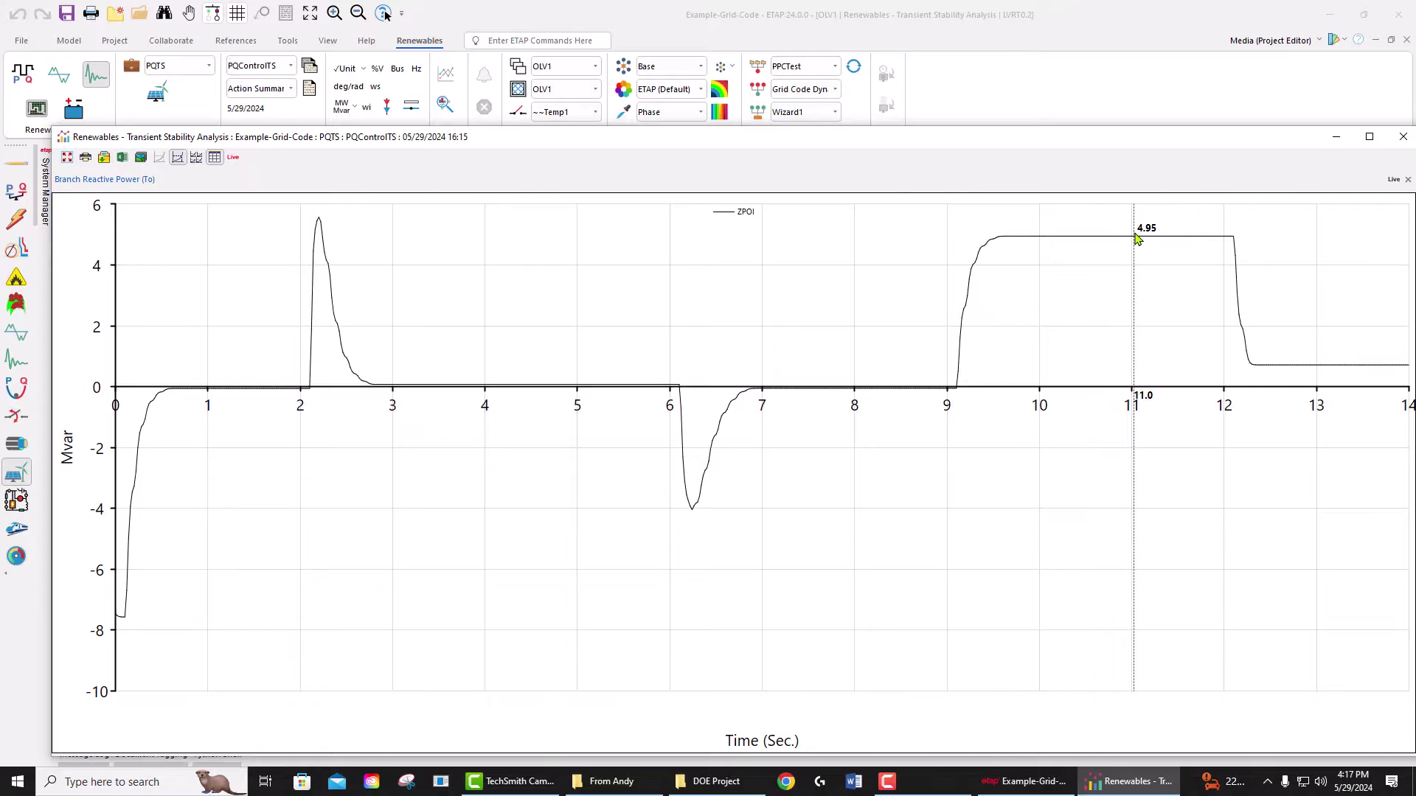
mouse_move(1284, 386)
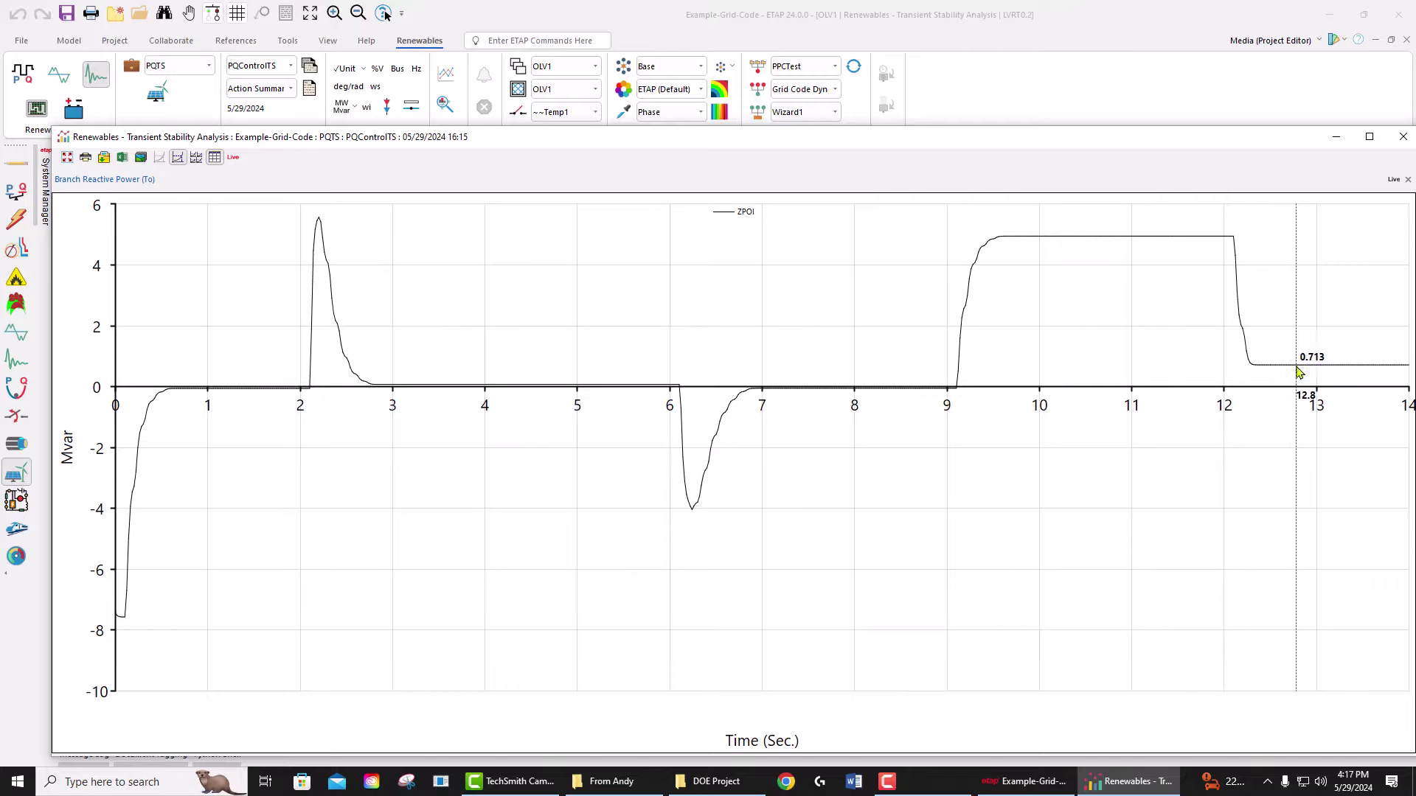
Move the Time-Slider to the final 14-second results
left_click(1402, 137)
left_click_drag(693, 362, 286, 288)
left_click_drag(197, 326, 302, 336)
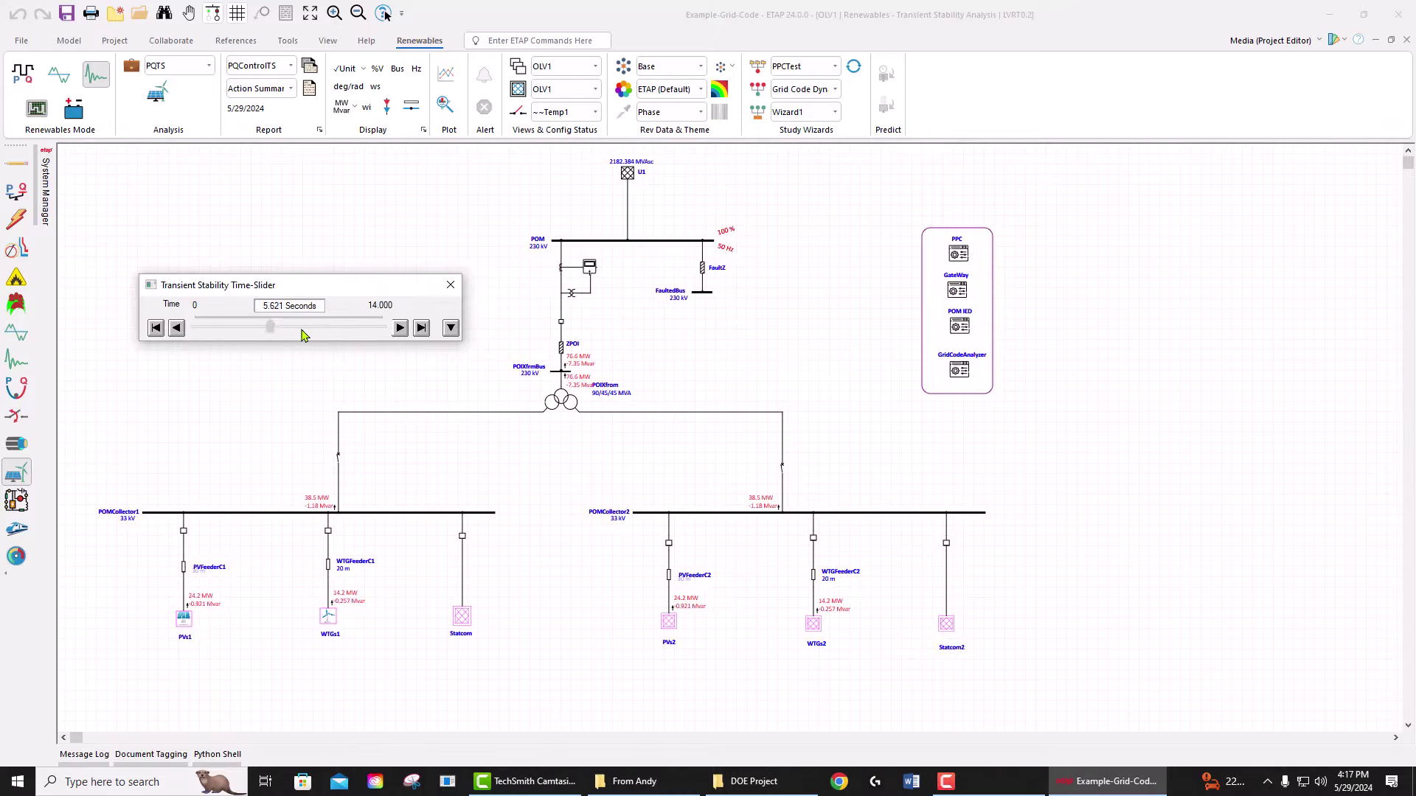
left_click(400, 327)
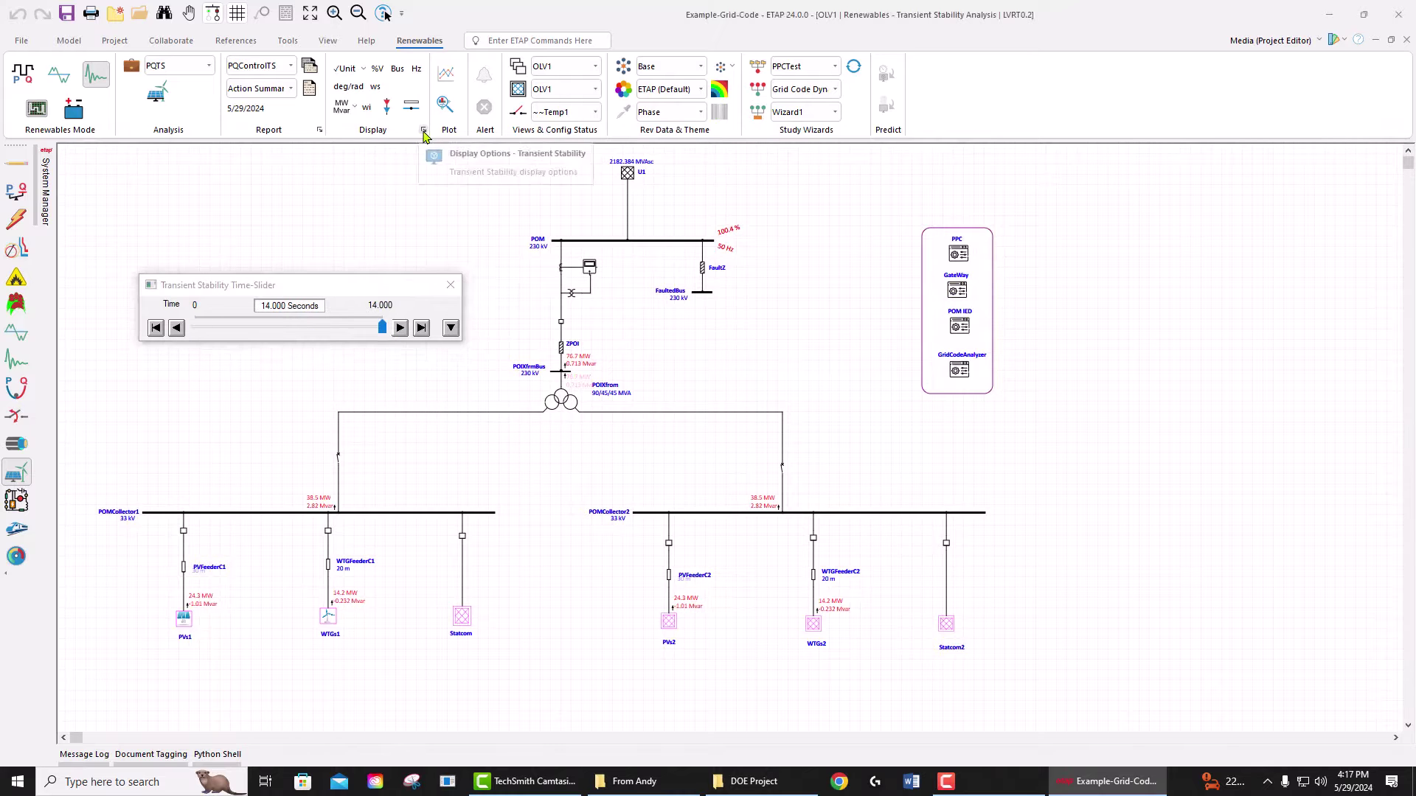
Set the display options to show power flows as MVA with PF
left_click(424, 130)
left_click(672, 460)
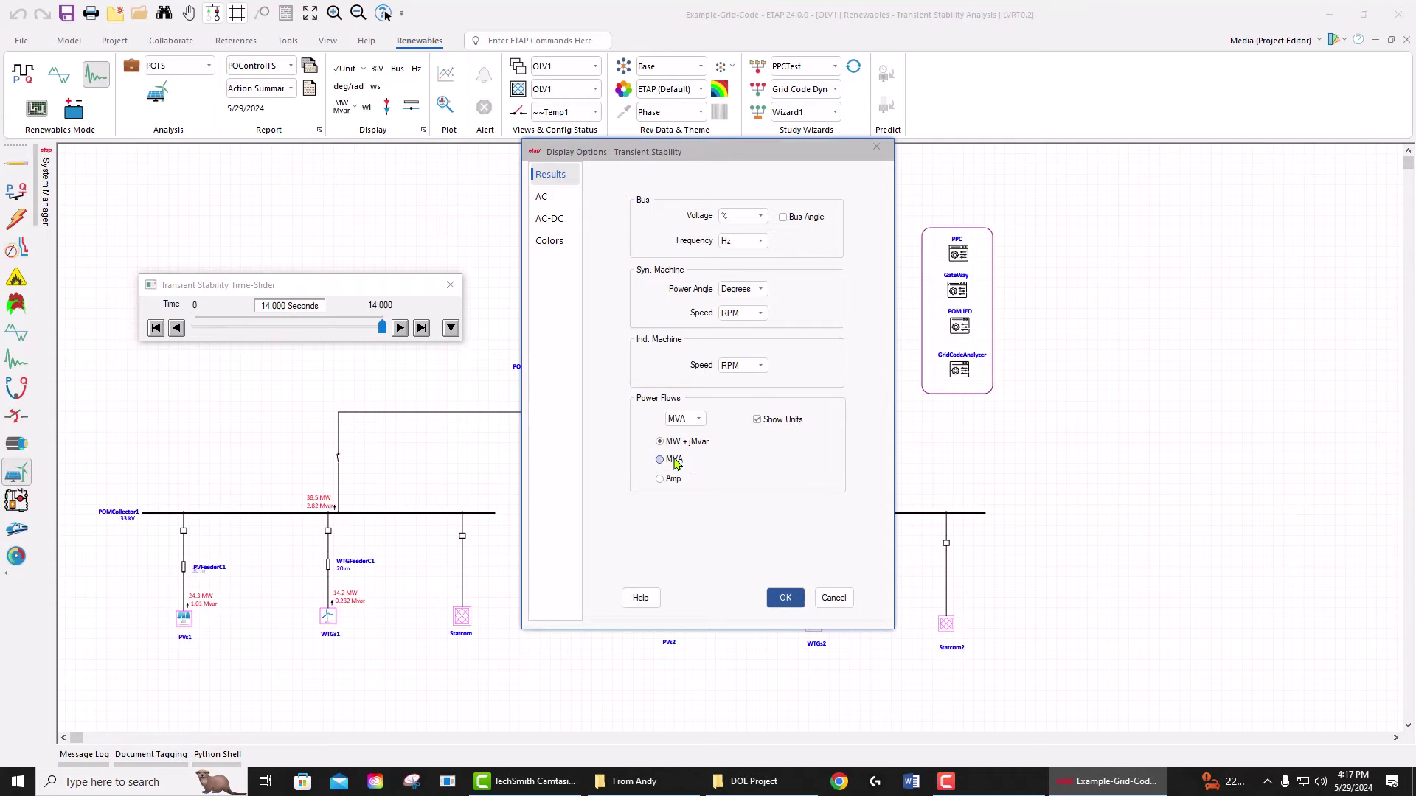
left_click(756, 469)
left_click(786, 598)
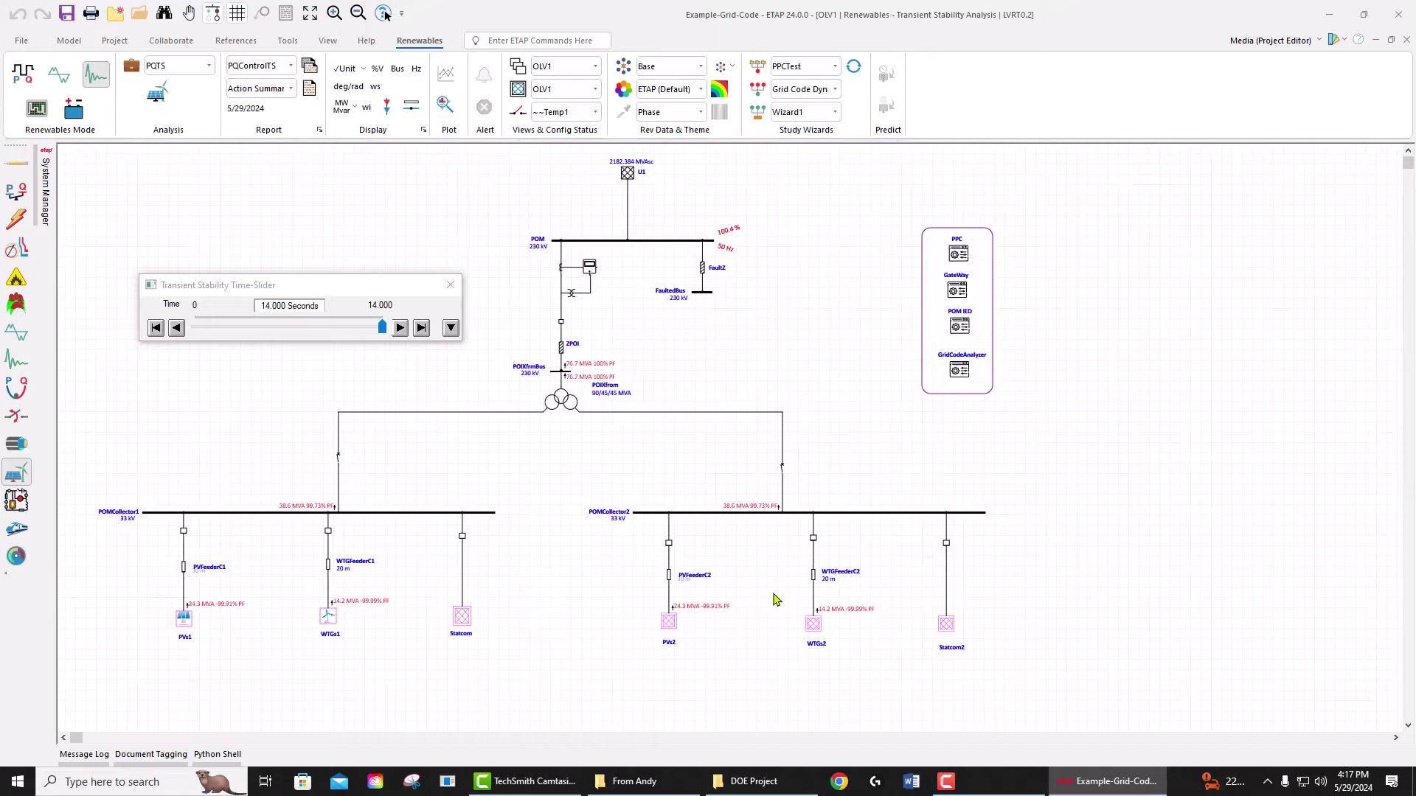
scroll(602, 385, "up", 3)
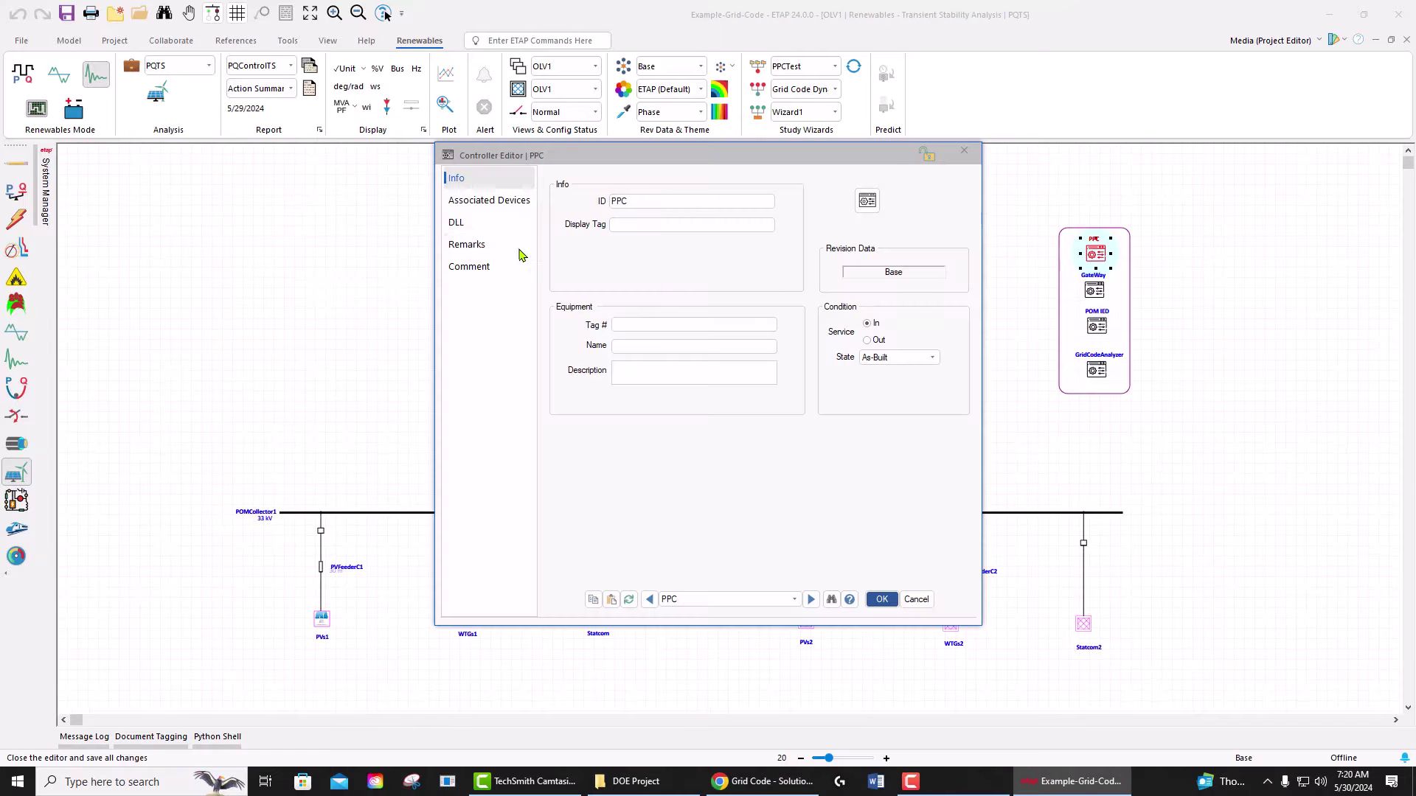
Inspect the PPC controller's DLL Active Power Control settings and cancel unchanged
left_click(486, 225)
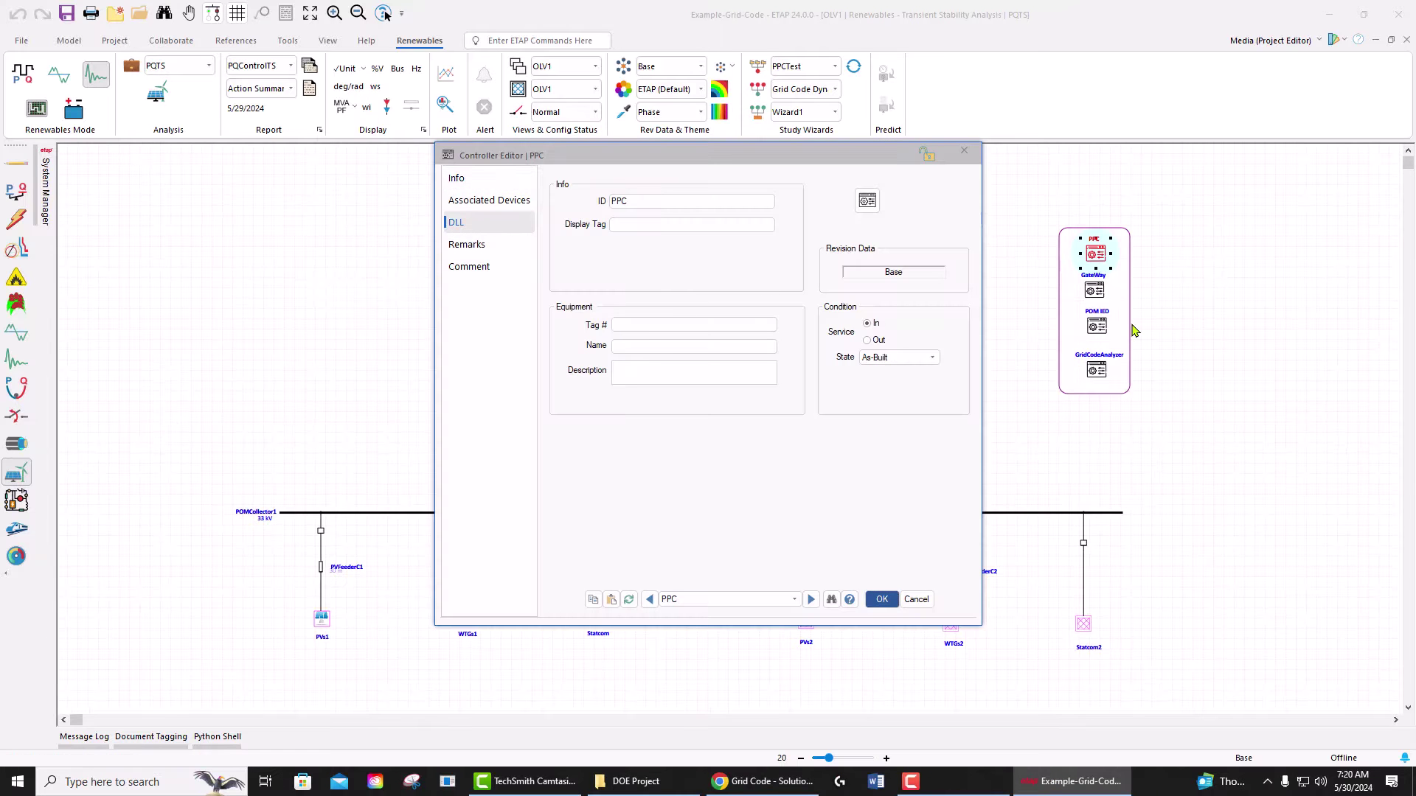
left_click(616, 306)
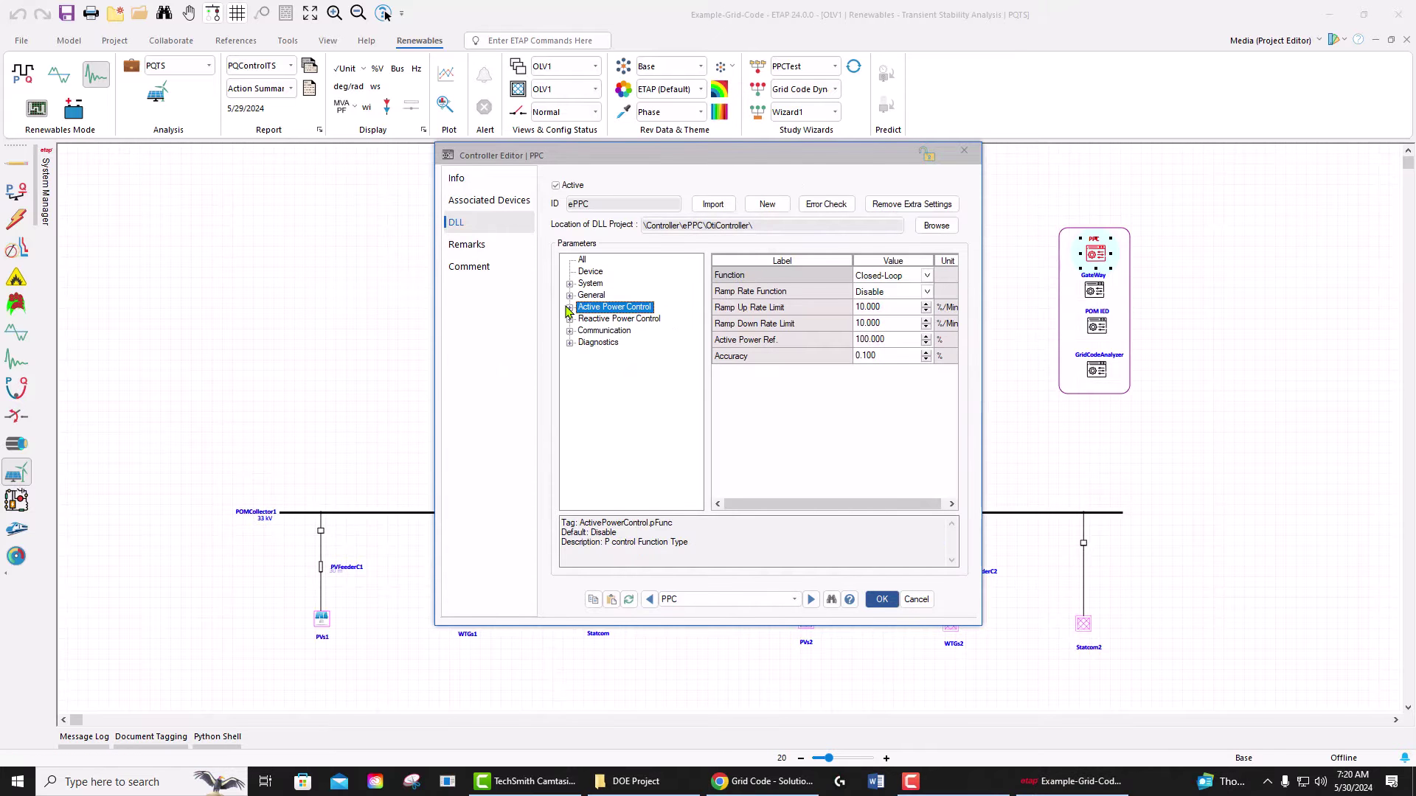
left_click(569, 307)
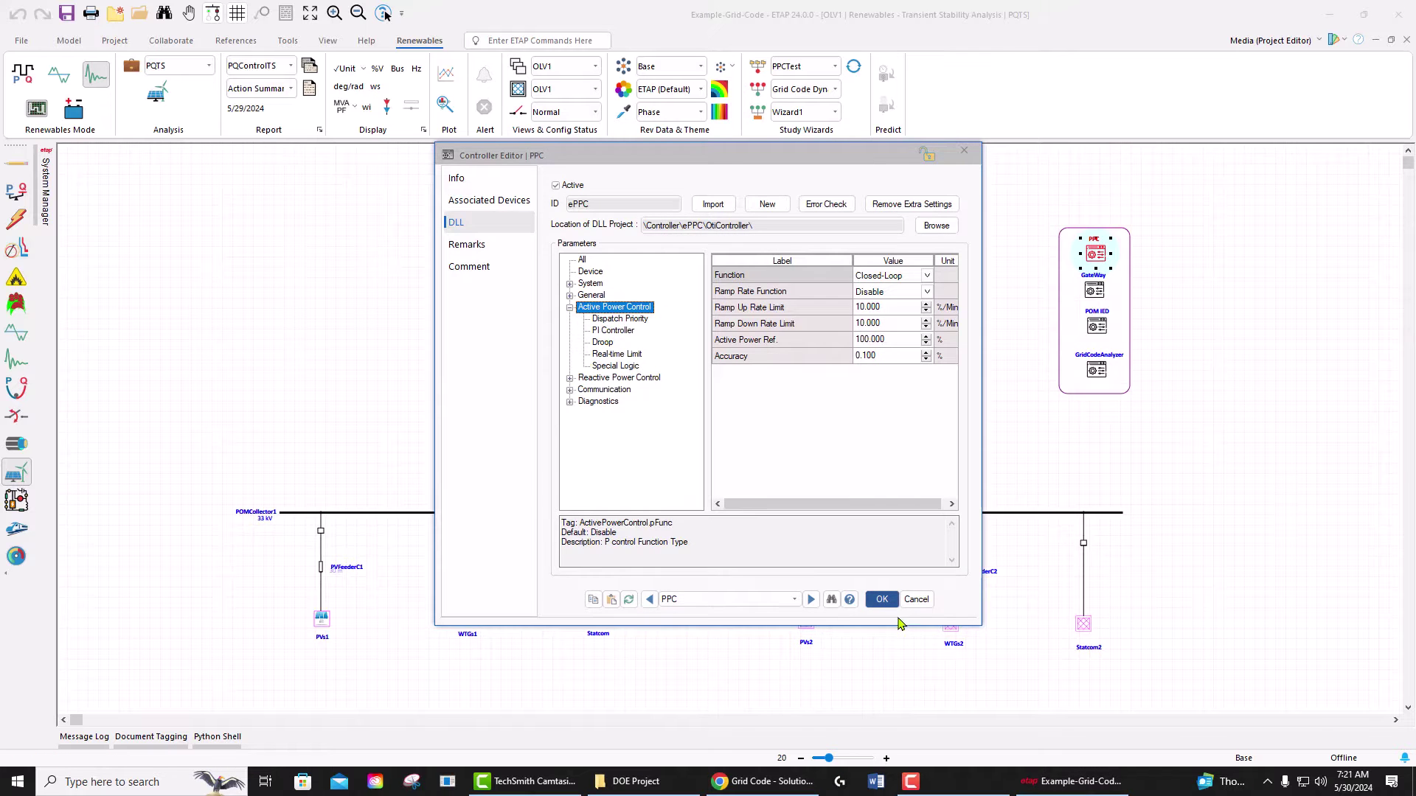
left_click(915, 598)
View the Curtail event's 15 MW PRef action in the study case, then cancel both dialogs
left_click(133, 67)
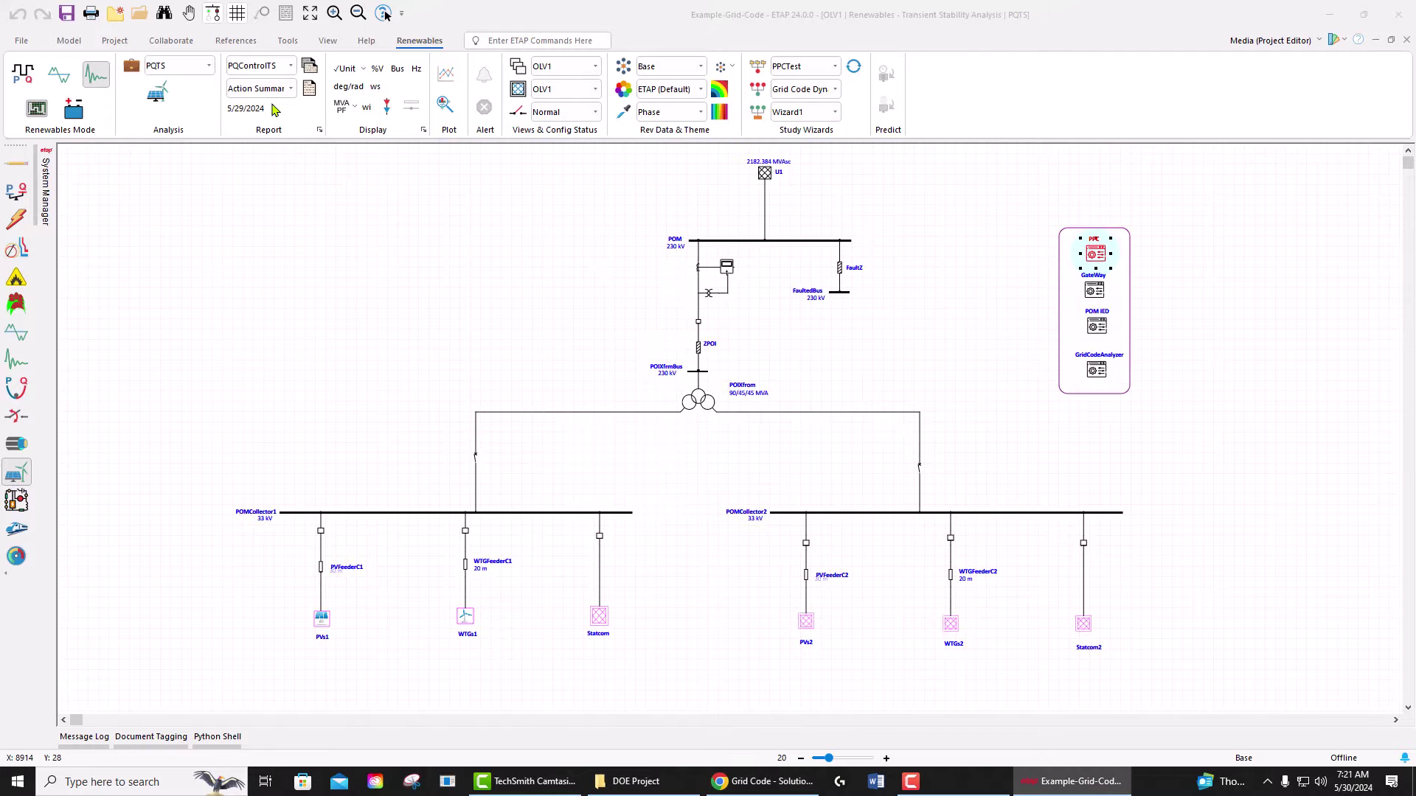
left_click(507, 217)
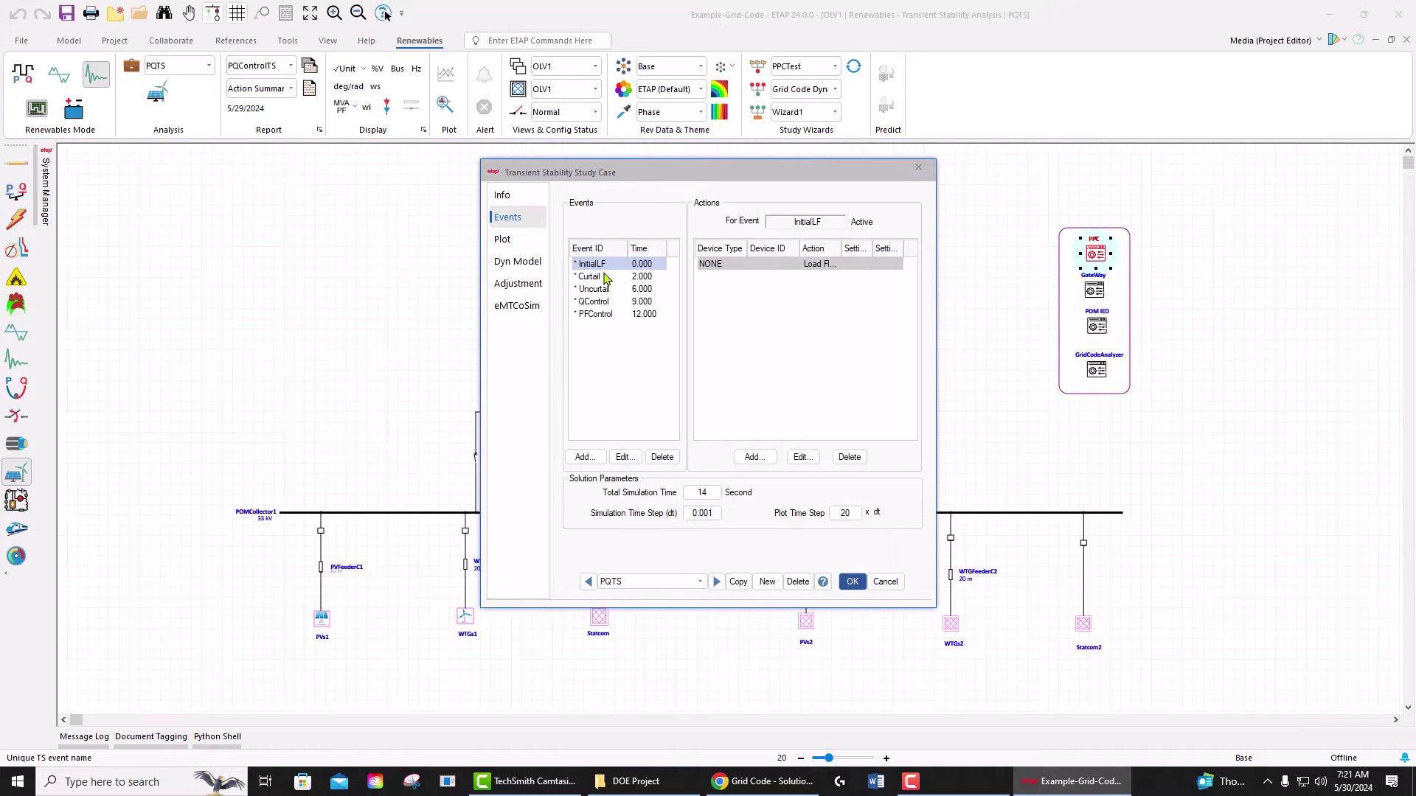
left_click(594, 276)
left_click(804, 457)
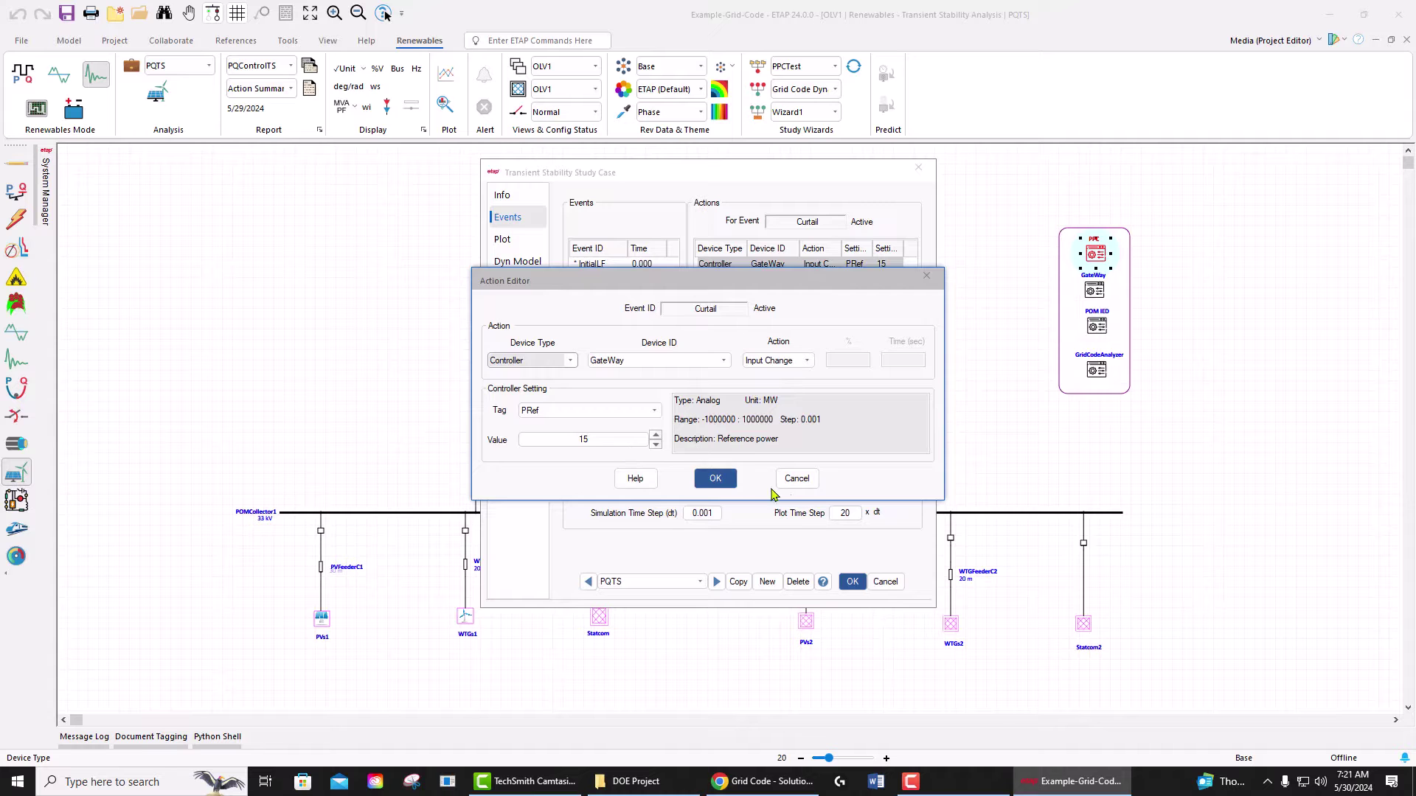
left_click(798, 480)
left_click(887, 582)
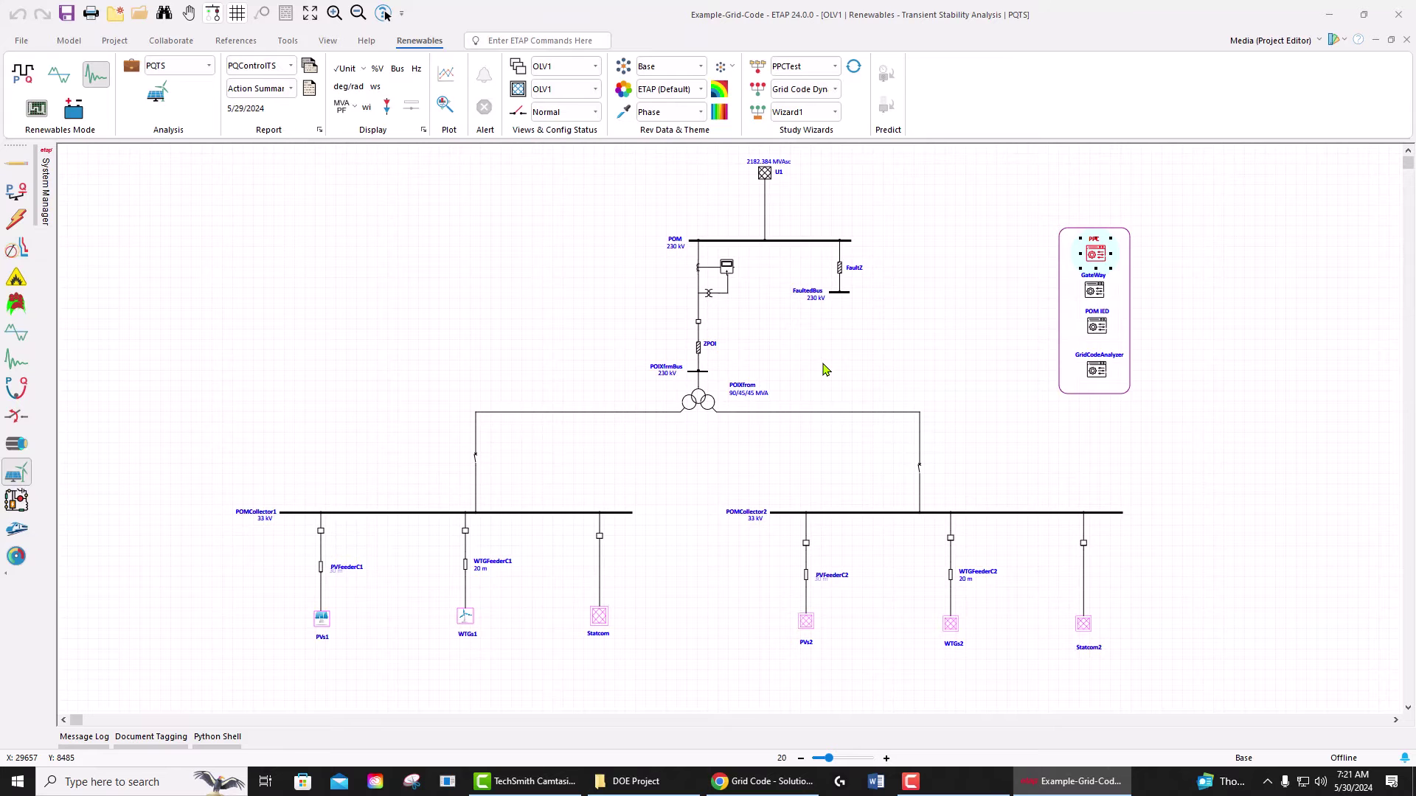
Switch to the ETAP GridCode Grid Interconnection Solutions page in Chrome and scroll to Featured Webinars
key("alt+Tab")
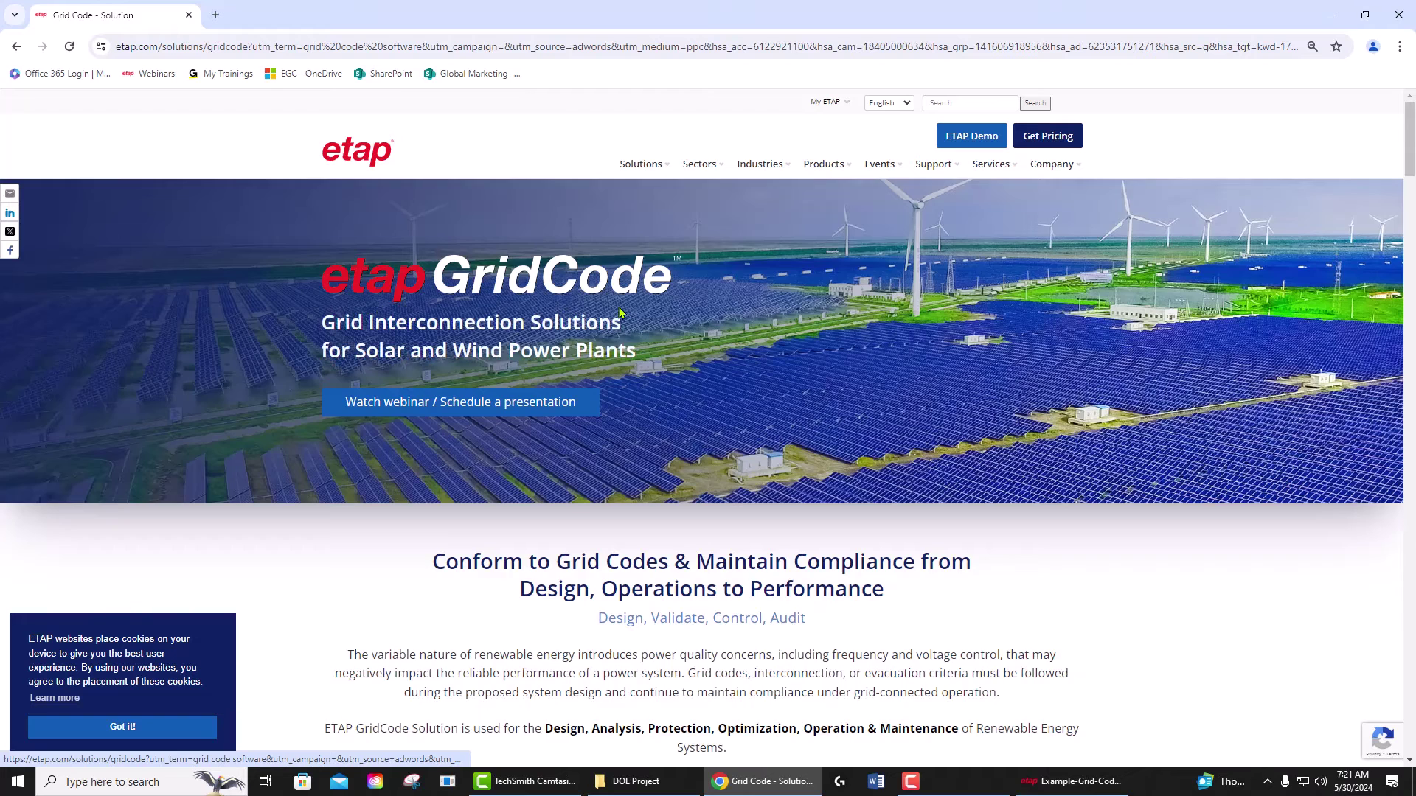
scroll(658, 403, "down", 8)
scroll(658, 402, "down", 15)
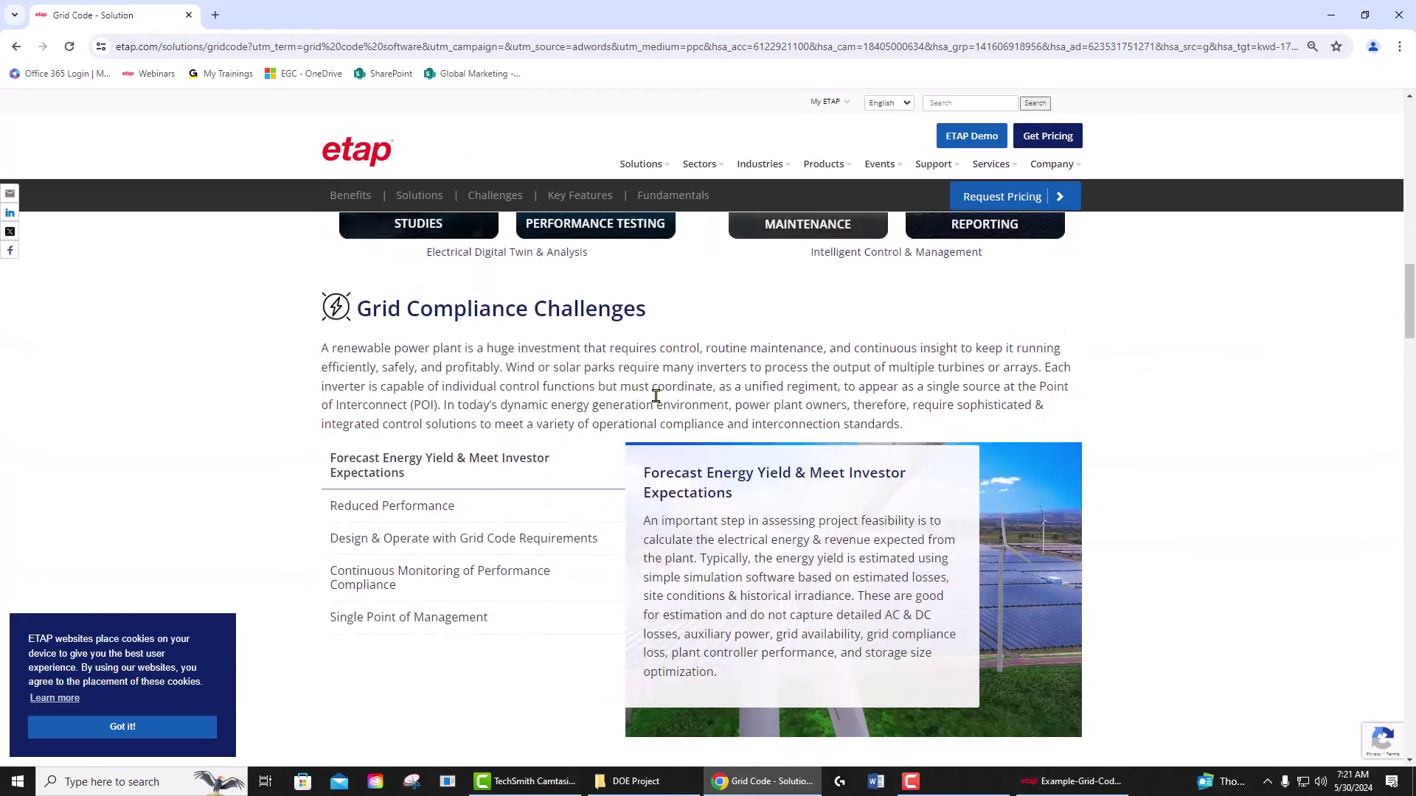
scroll(659, 403, "down", 10)
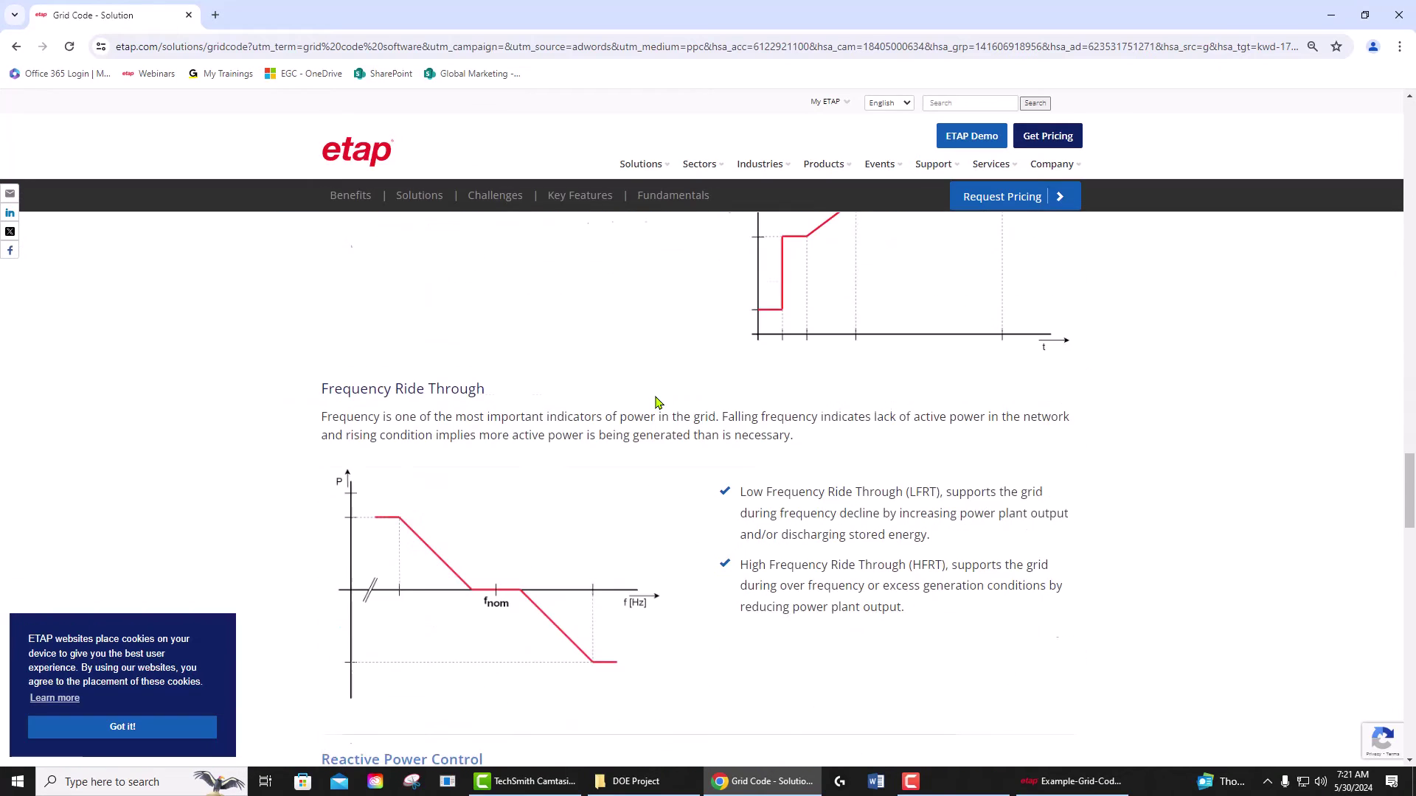
scroll(658, 402, "down", 15)
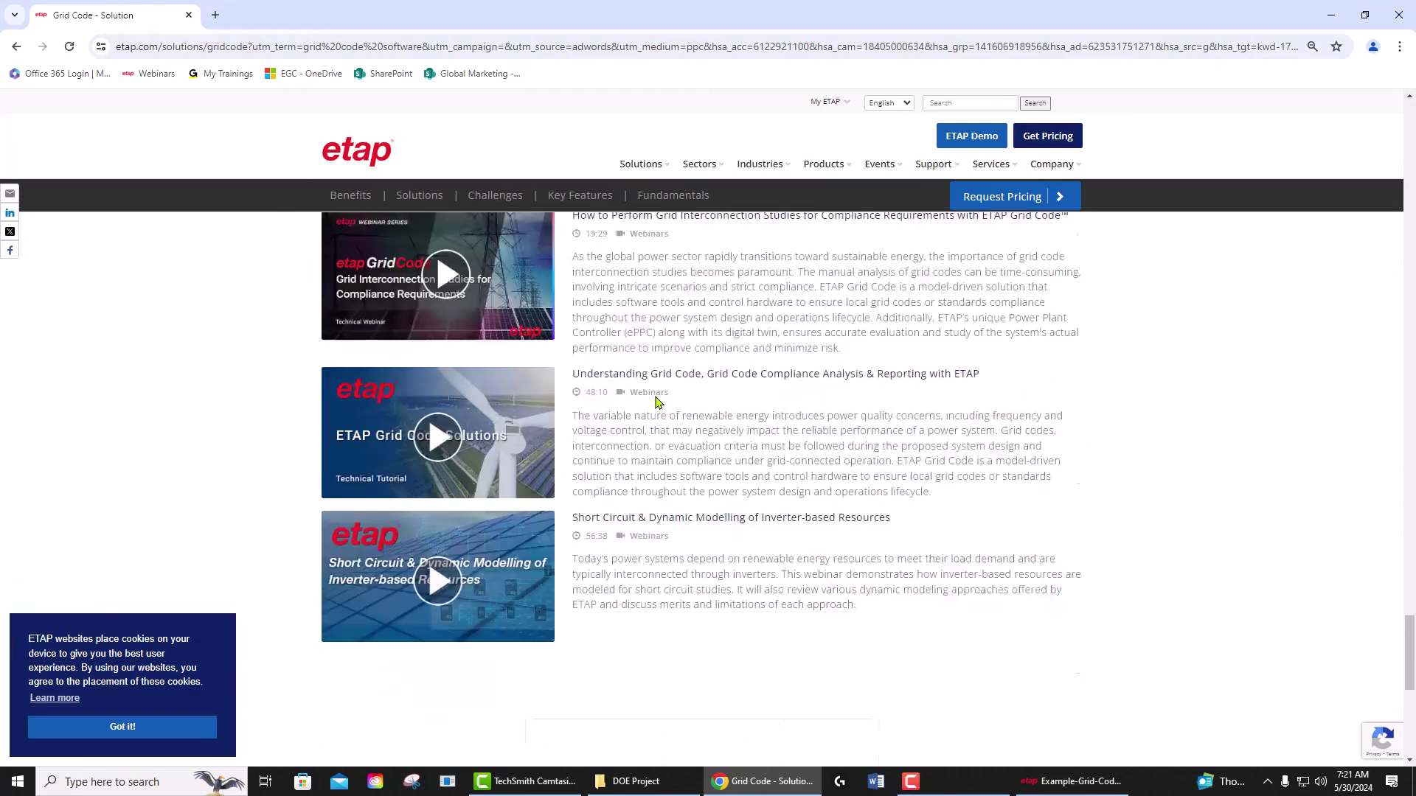
scroll(659, 403, "up", 3)
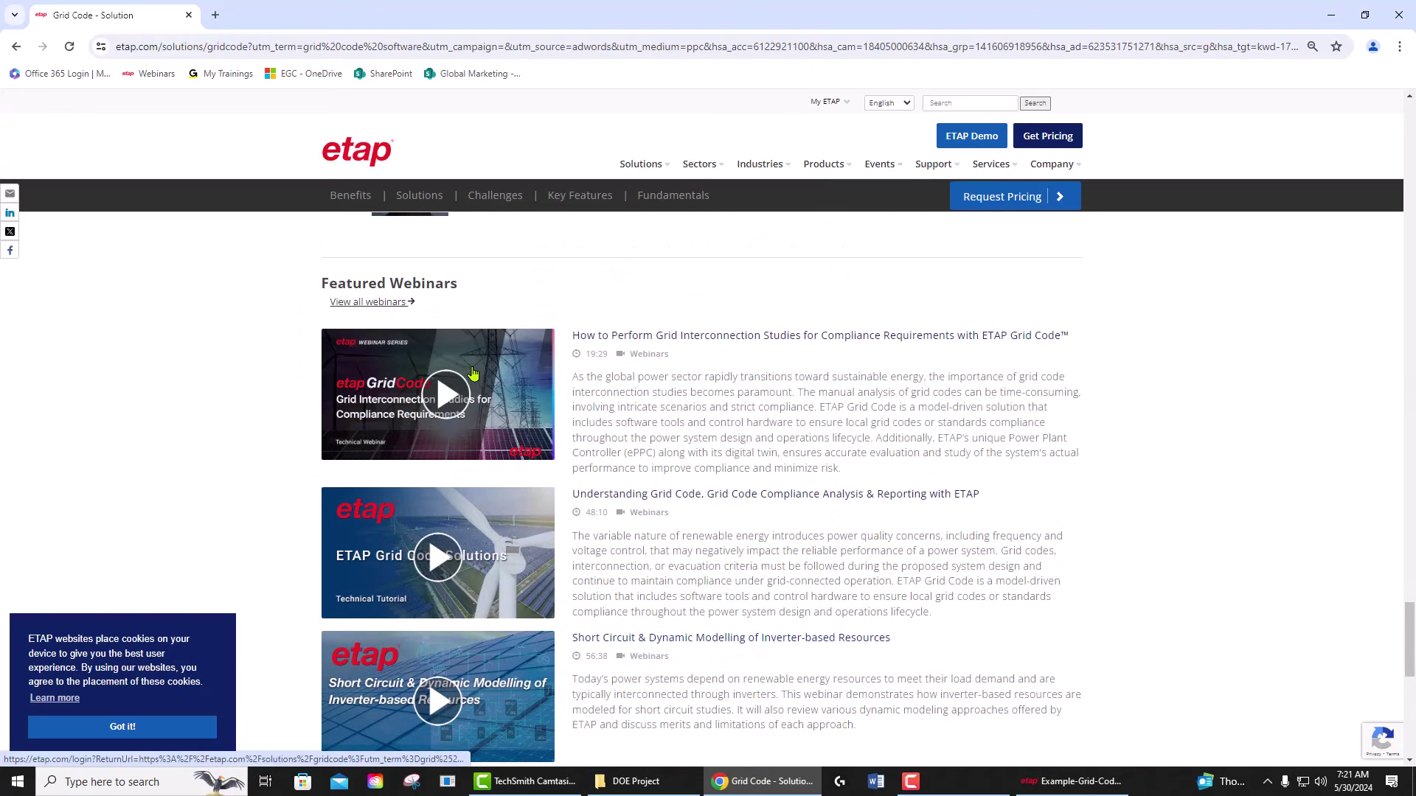